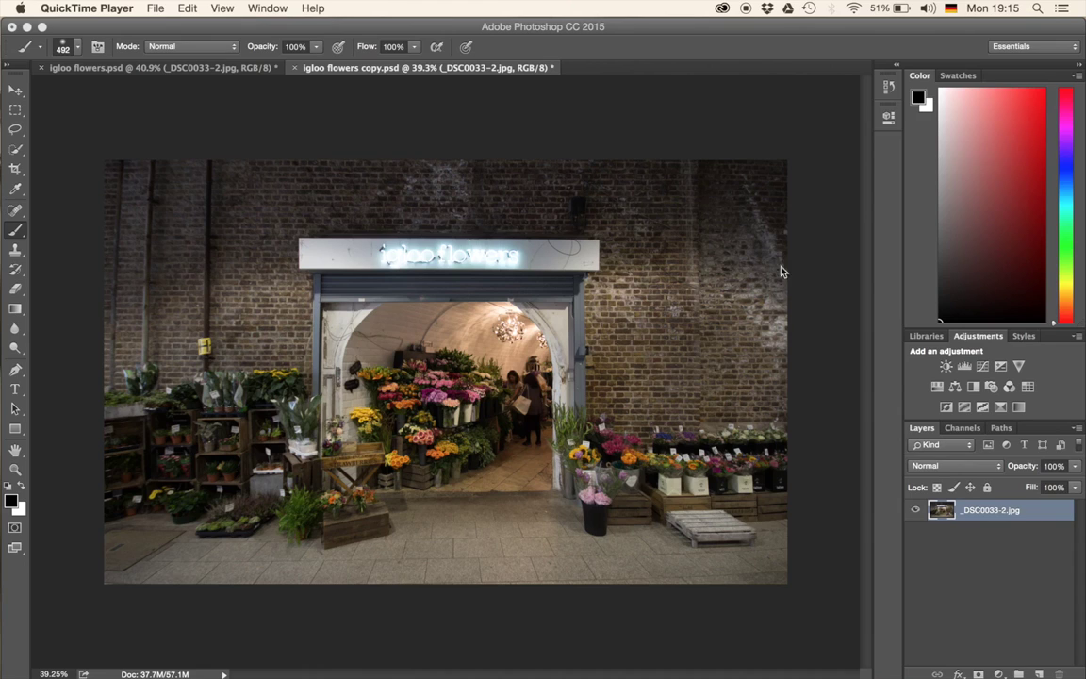
- Add a Brightness/Contrast adjustment layer with brightness 40 and contrast 72
{"action": "left_click", "coordinate": [947, 368]}
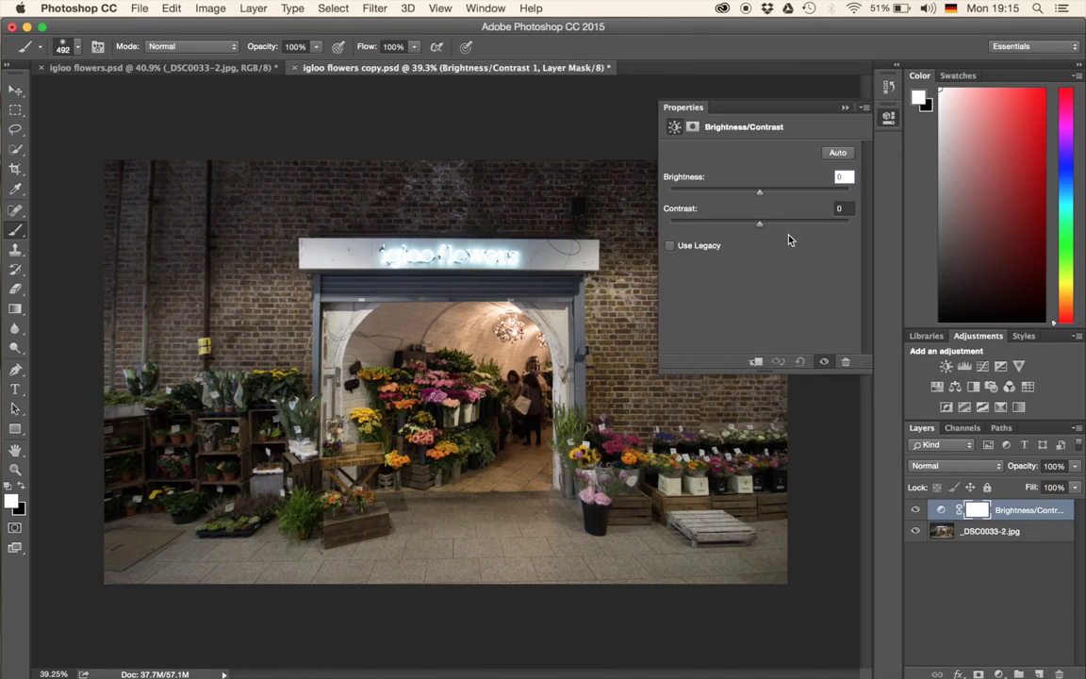
{"action": "left_click_drag", "start_coordinate": [760, 223], "coordinate": [800, 230]}
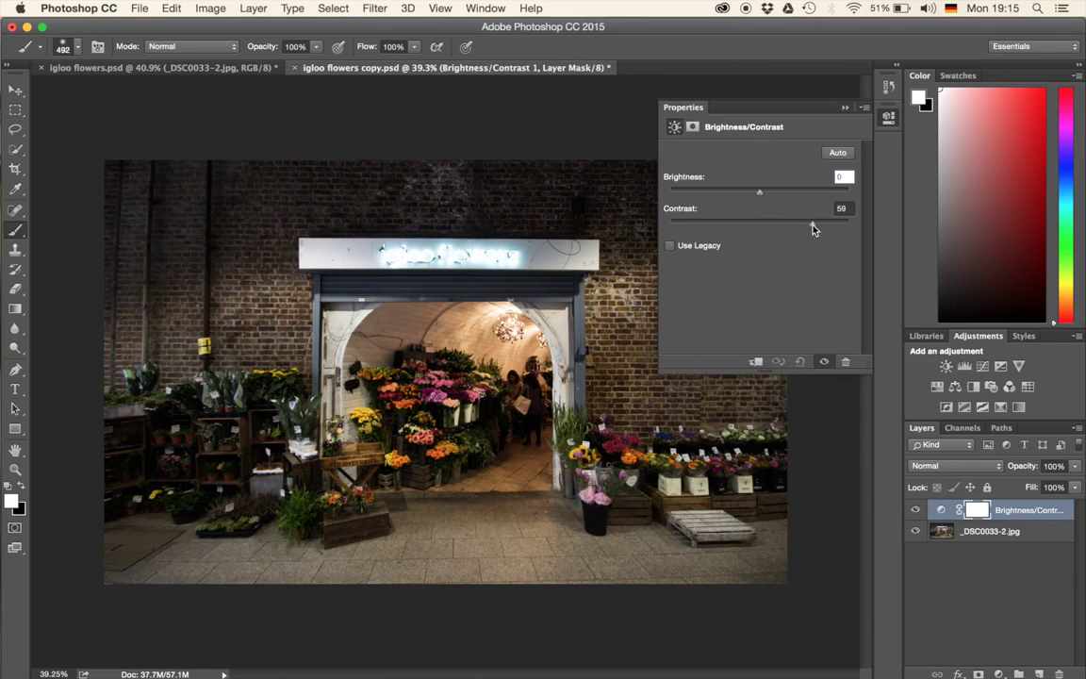
{"action": "left_click_drag", "start_coordinate": [762, 195], "coordinate": [781, 195]}
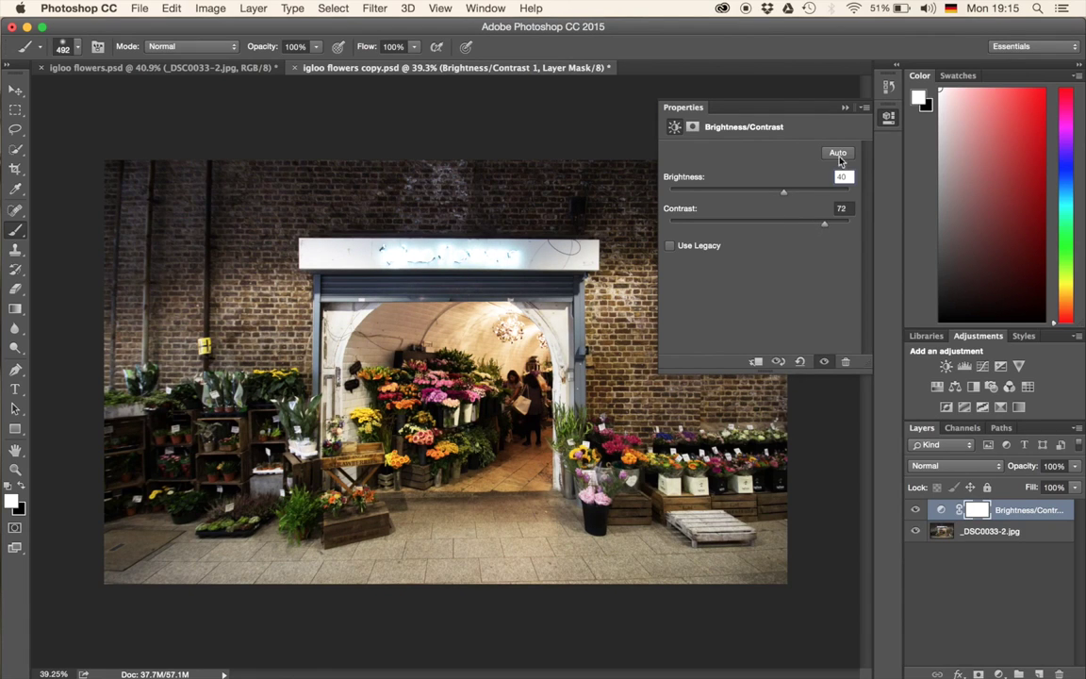
{"action": "left_click", "coordinate": [845, 106]}
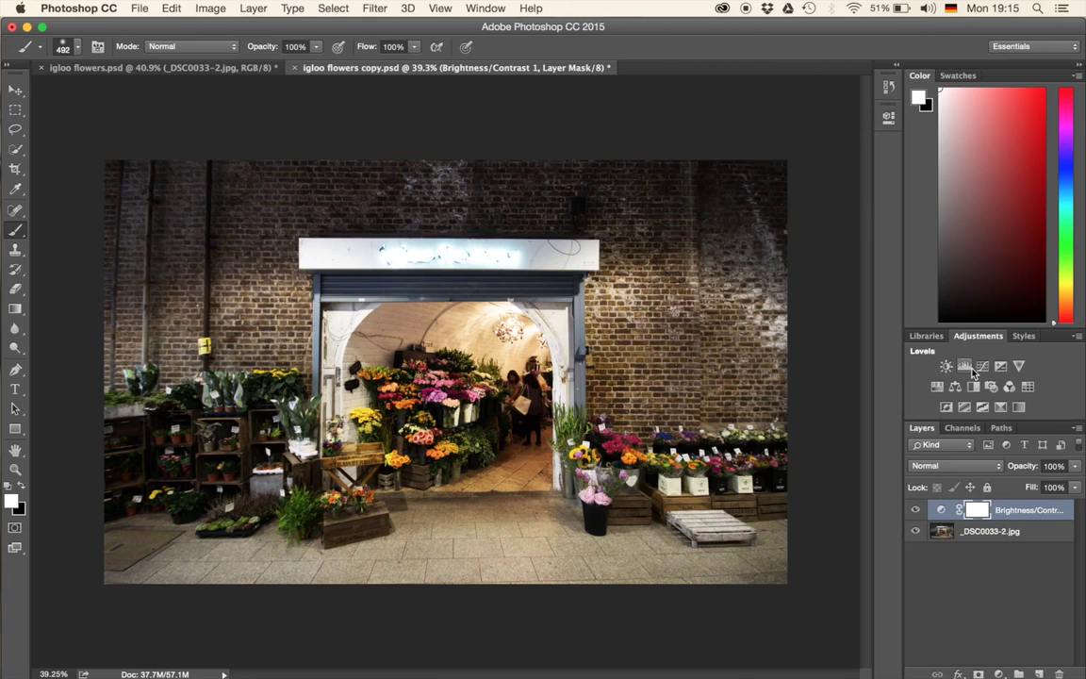
- Add a Hue/Saturation adjustment layer with saturation raised to +15
{"action": "left_click", "coordinate": [937, 388]}
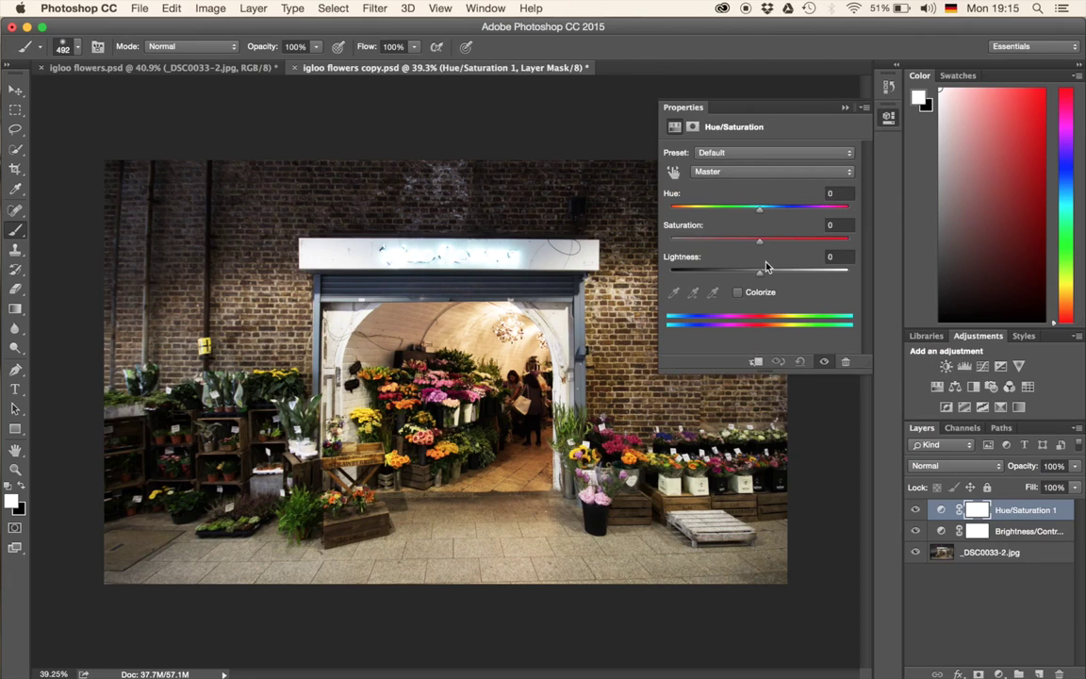
{"action": "left_click_drag", "start_coordinate": [760, 241], "coordinate": [774, 246]}
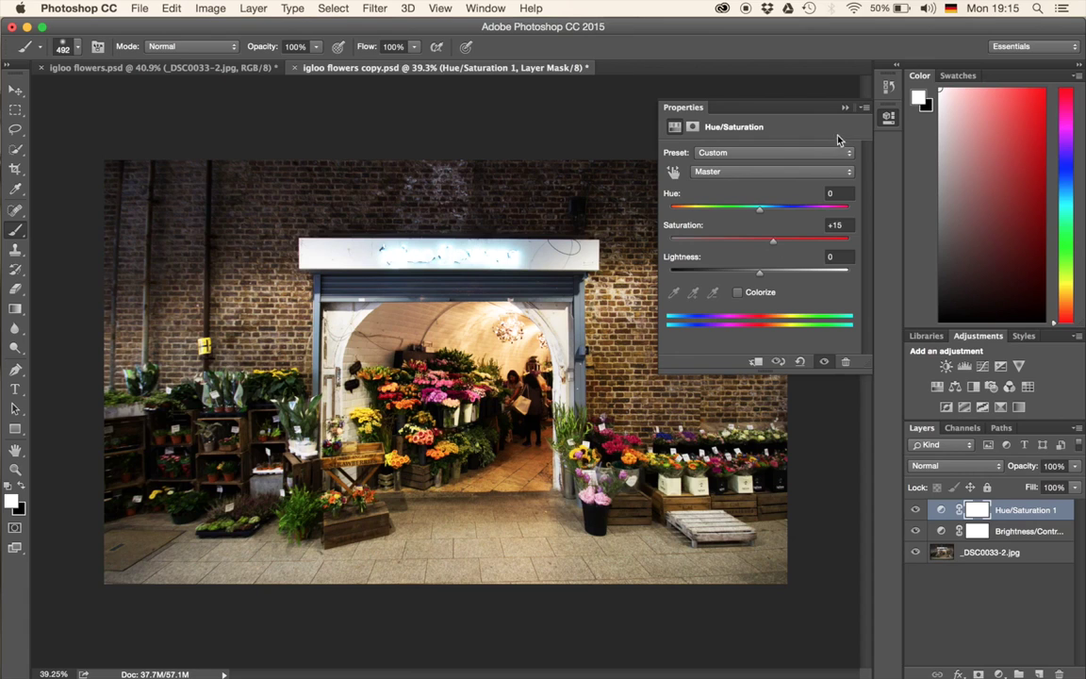
{"action": "left_click", "coordinate": [845, 106]}
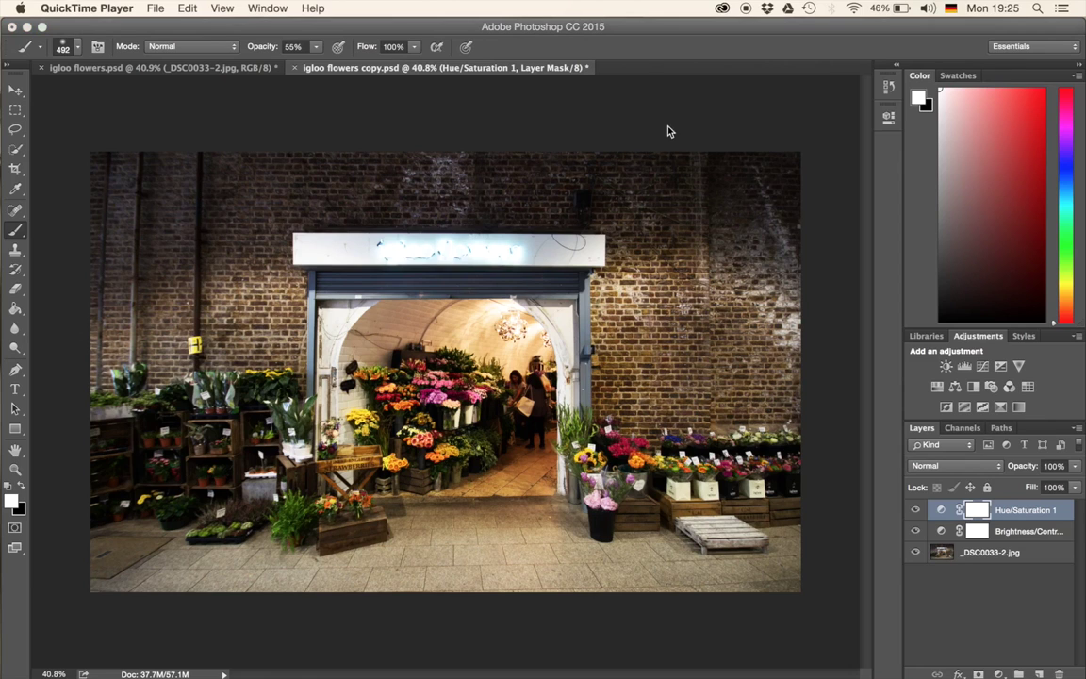
{"action": "left_click", "coordinate": [747, 324]}
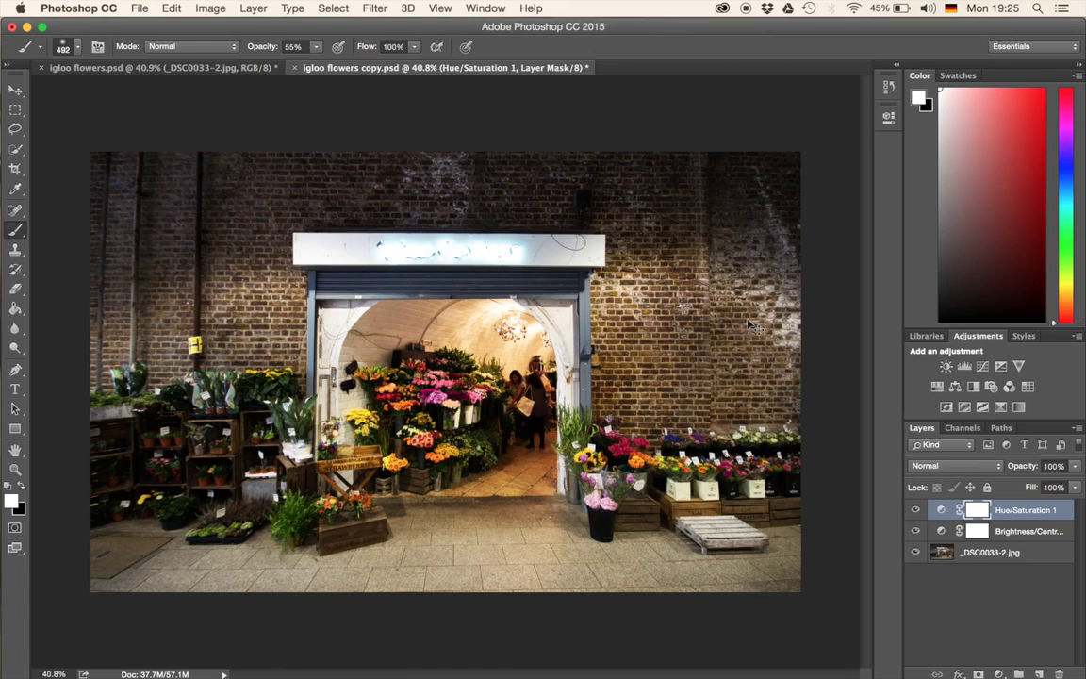
- Create a new Layer 1 and fill it with dark red using the Paint Bucket
{"action": "key", "text": "super+shift+n"}
{"action": "key", "text": "Return"}
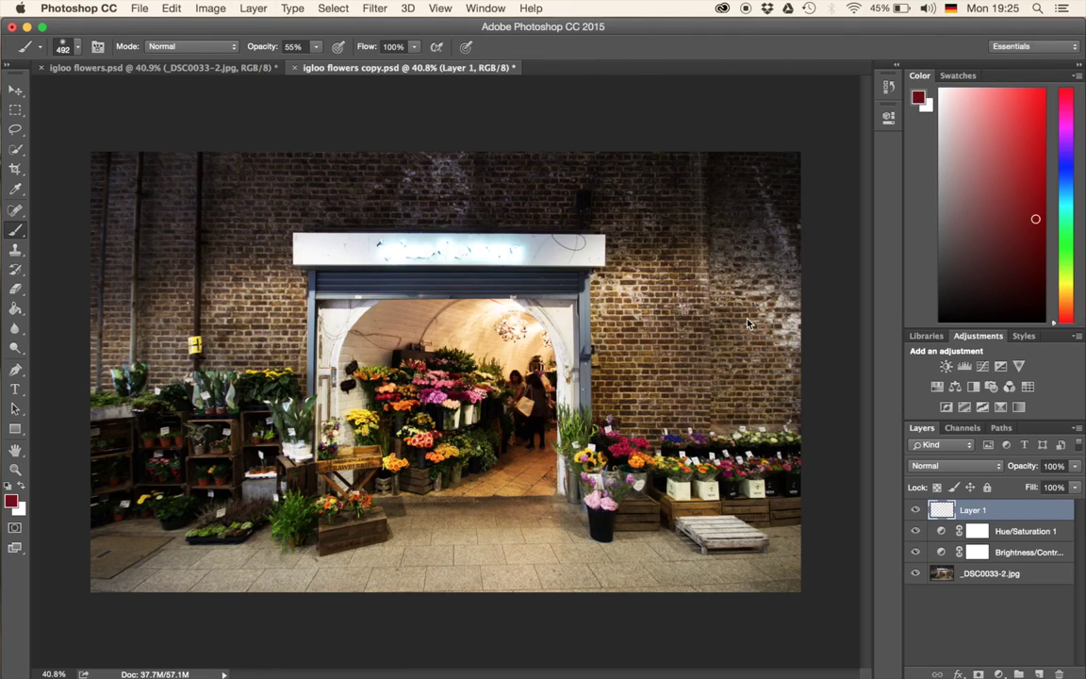
{"action": "left_click", "coordinate": [15, 309]}
{"action": "left_click", "coordinate": [90, 318]}
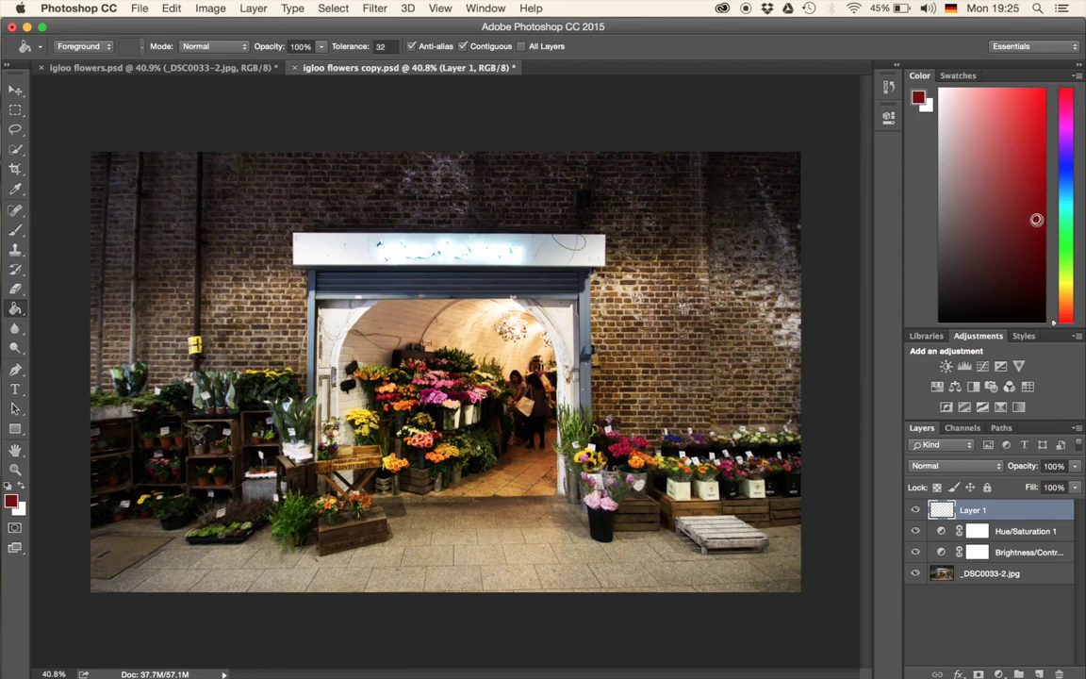
{"action": "left_click", "coordinate": [712, 273]}
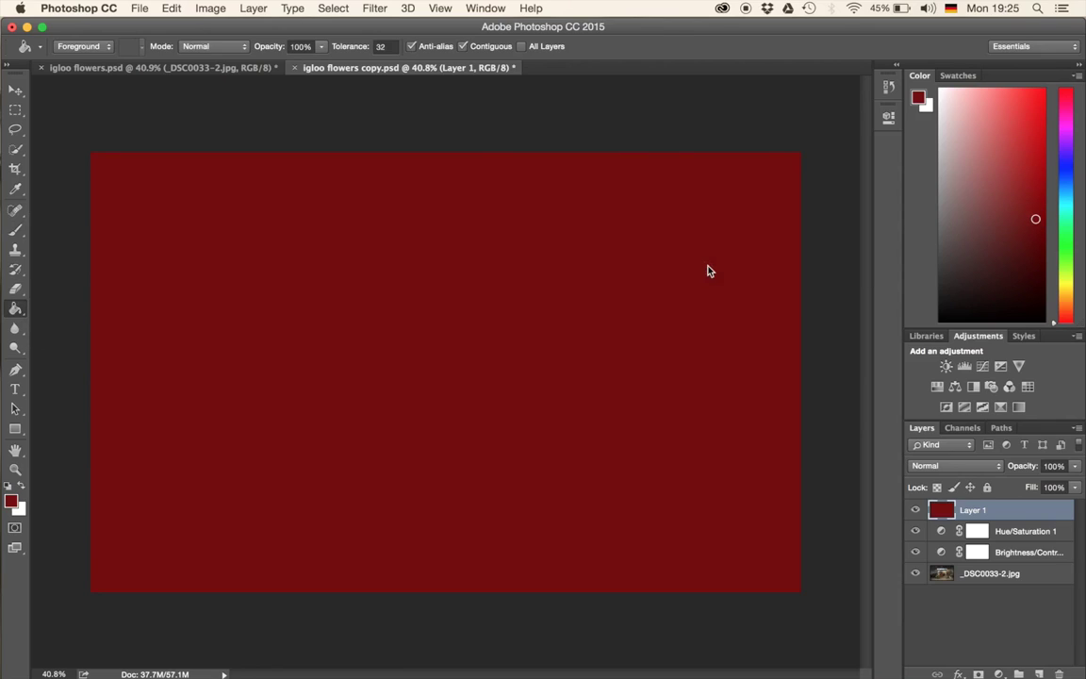
- Set Layer 1's blend mode to Soft Light and adjust its opacity
{"action": "left_click", "coordinate": [941, 476]}
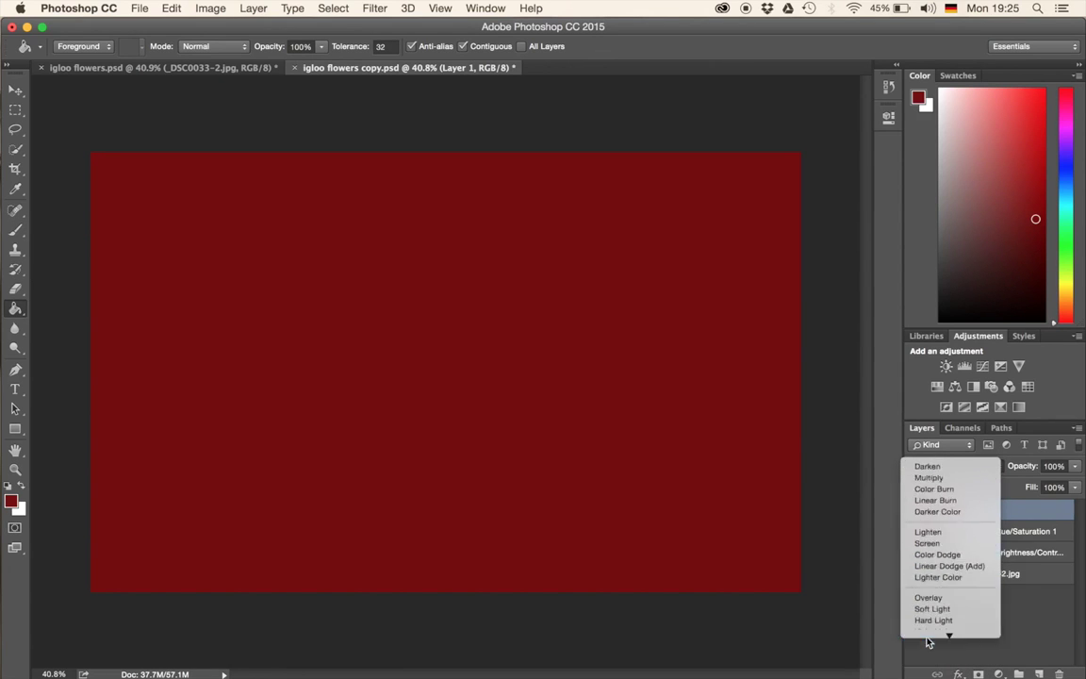
{"action": "left_click", "coordinate": [929, 642]}
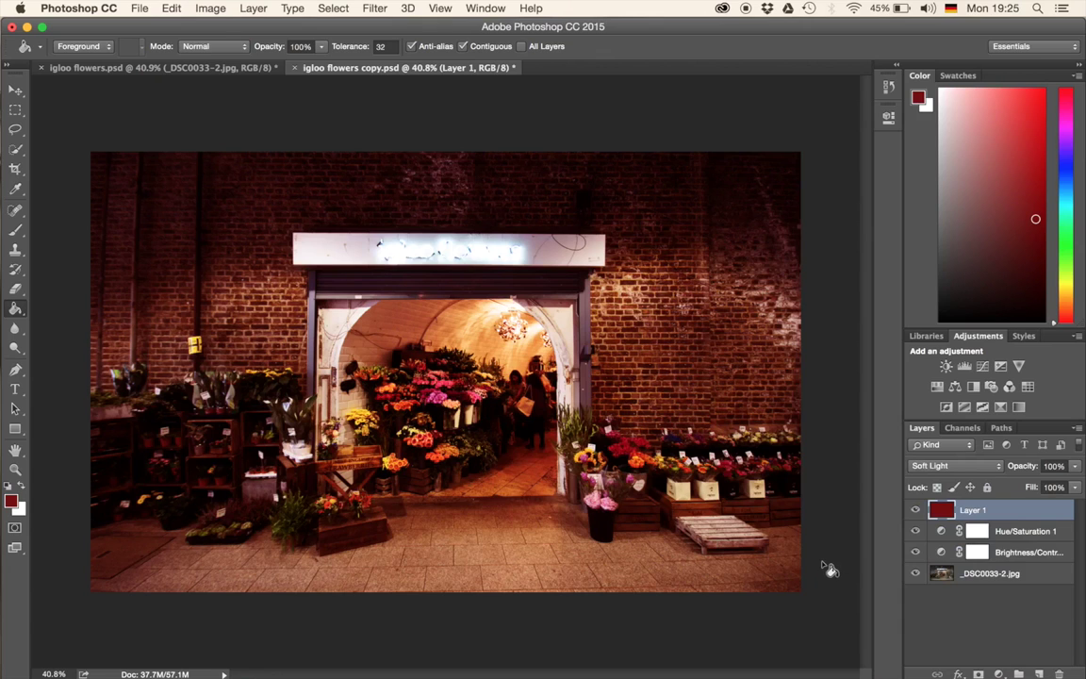
{"action": "mouse_move", "coordinate": [1024, 468]}
{"action": "left_mouse_down"}
{"action": "mouse_move", "coordinate": [1000, 470]}
{"action": "mouse_move", "coordinate": [1024, 469]}
{"action": "left_mouse_up"}
{"action": "double_click", "coordinate": [946, 514]}
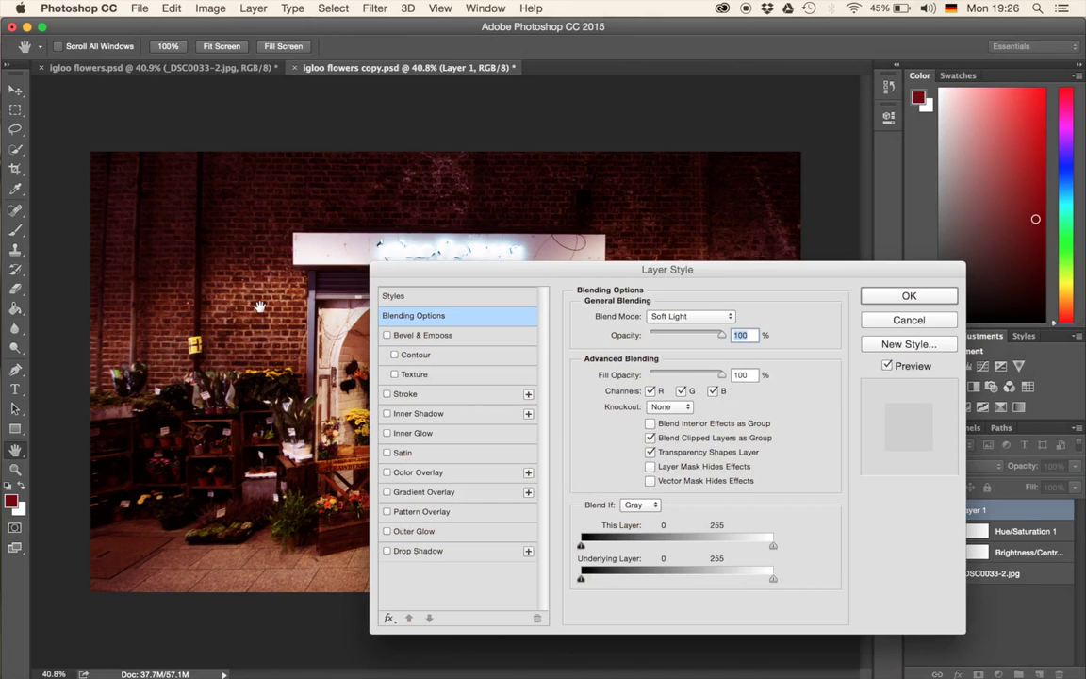
- Split Layer 1's Underlying Layer Blend If white slider to 66/255 and set opacity to 70%
{"action": "key", "text": "alt"}
{"action": "left_click_drag", "start_coordinate": [772, 578], "coordinate": [773, 582]}
{"action": "left_click_drag", "start_coordinate": [691, 582], "coordinate": [615, 580]}
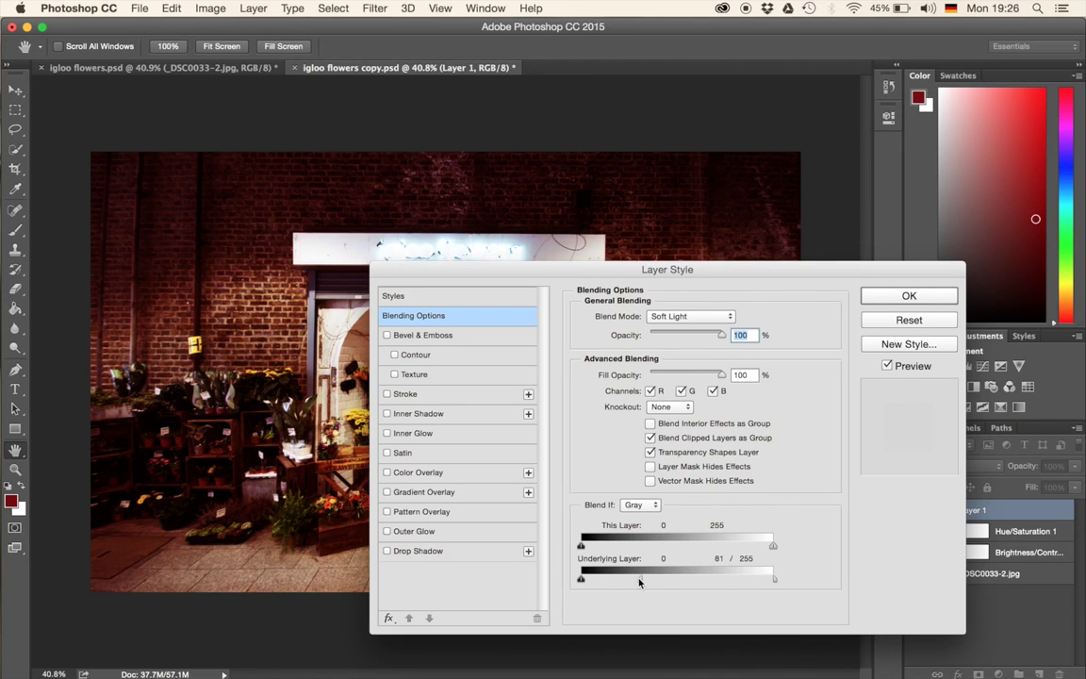
{"action": "left_click", "coordinate": [909, 296]}
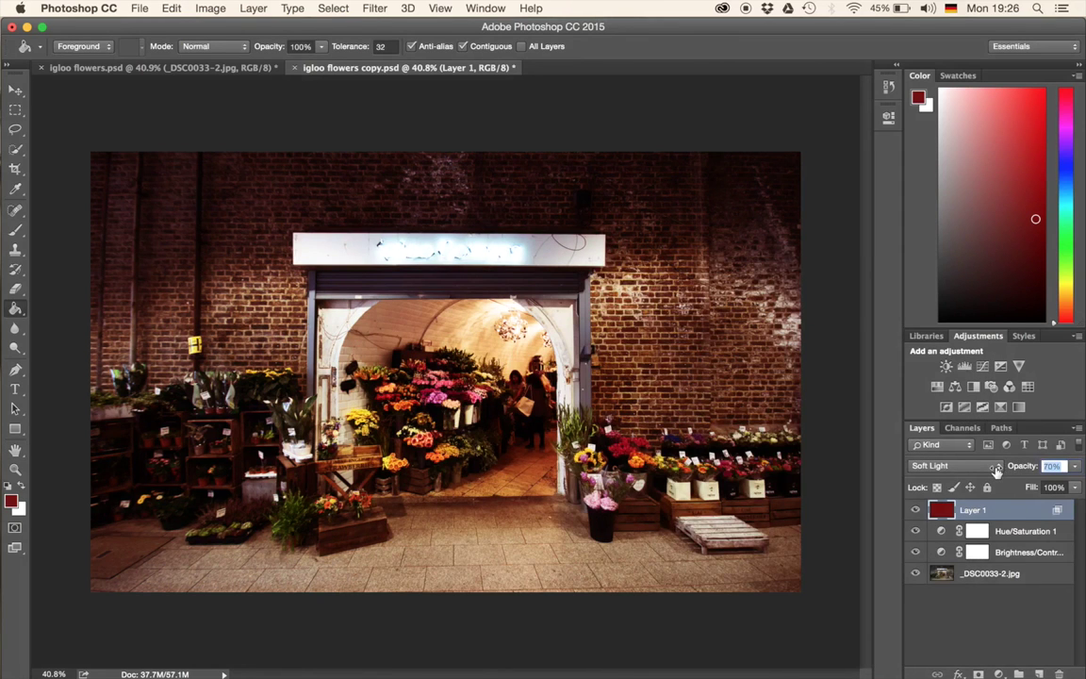
{"action": "key", "text": "Return"}
- Add a layer mask to Layer 1 and invert it to hide the red tint
{"action": "left_click", "coordinate": [981, 673]}
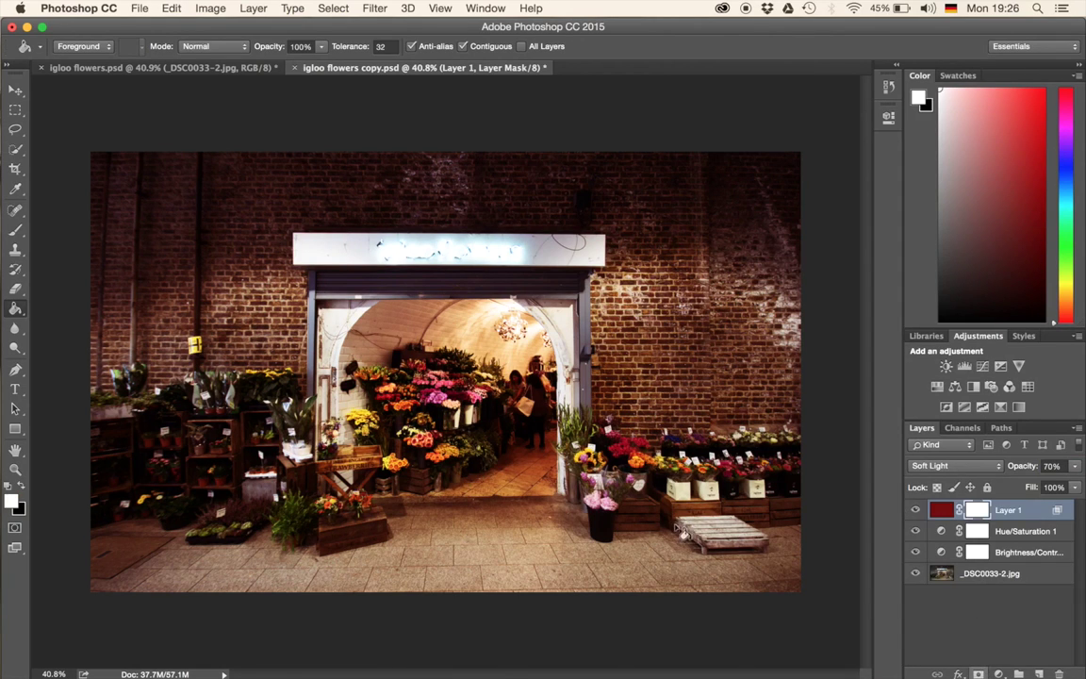
{"action": "key", "text": "super+n"}
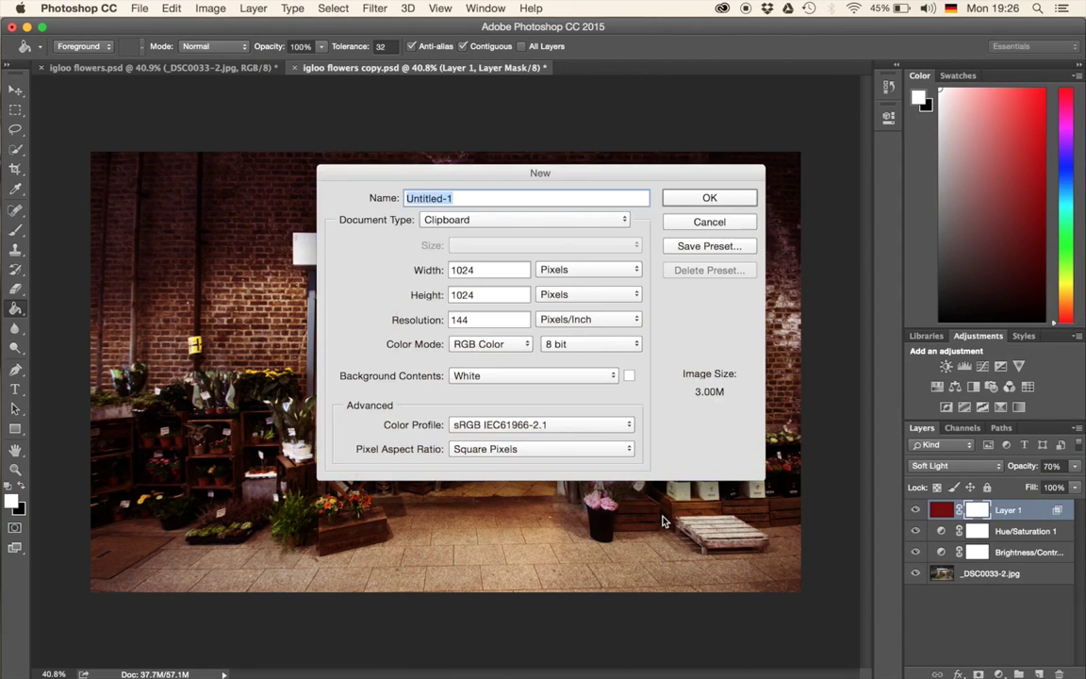
{"action": "key", "text": "Escape"}
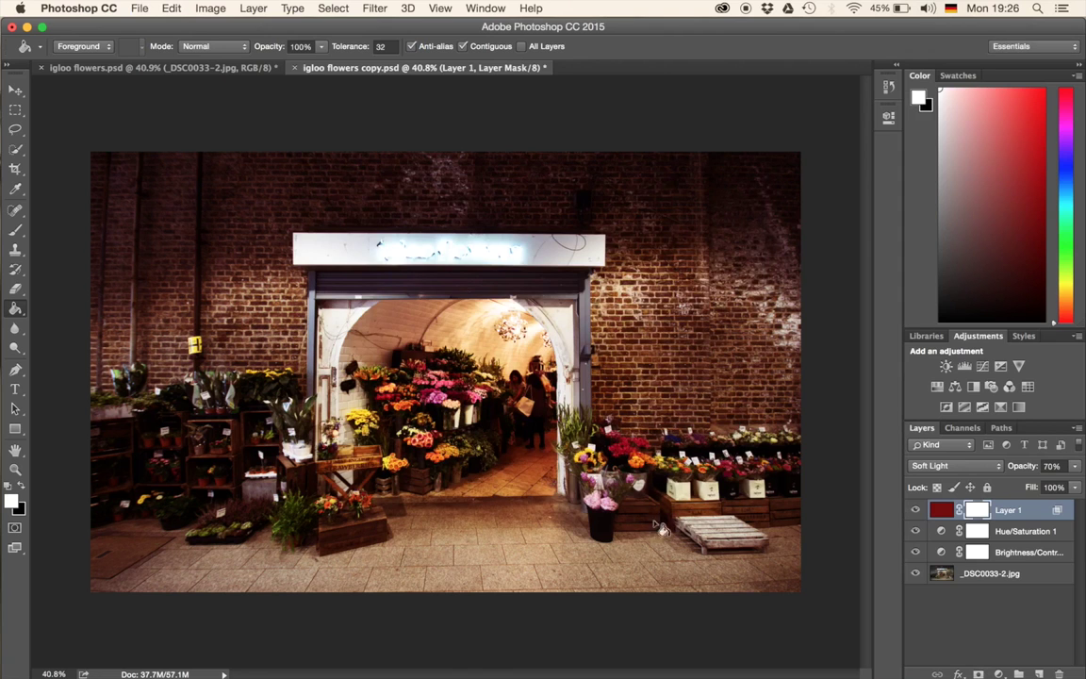
{"action": "key", "text": "super+i"}
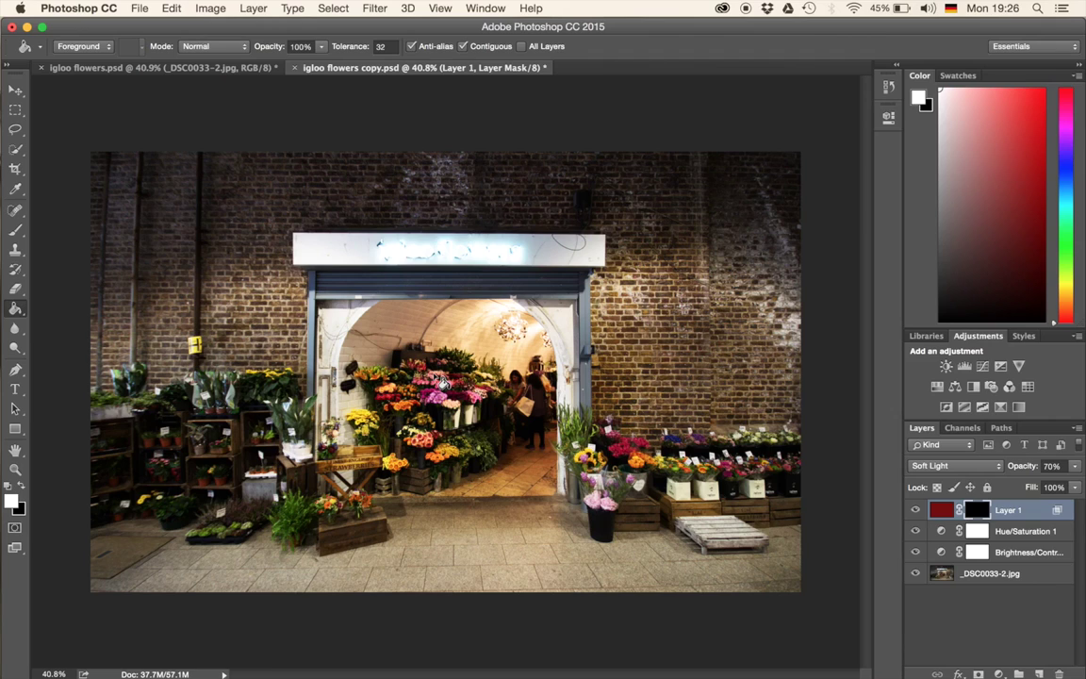
- Paint the red tint back onto the brick wall with a 100% opacity brush
{"action": "key", "text": "b"}
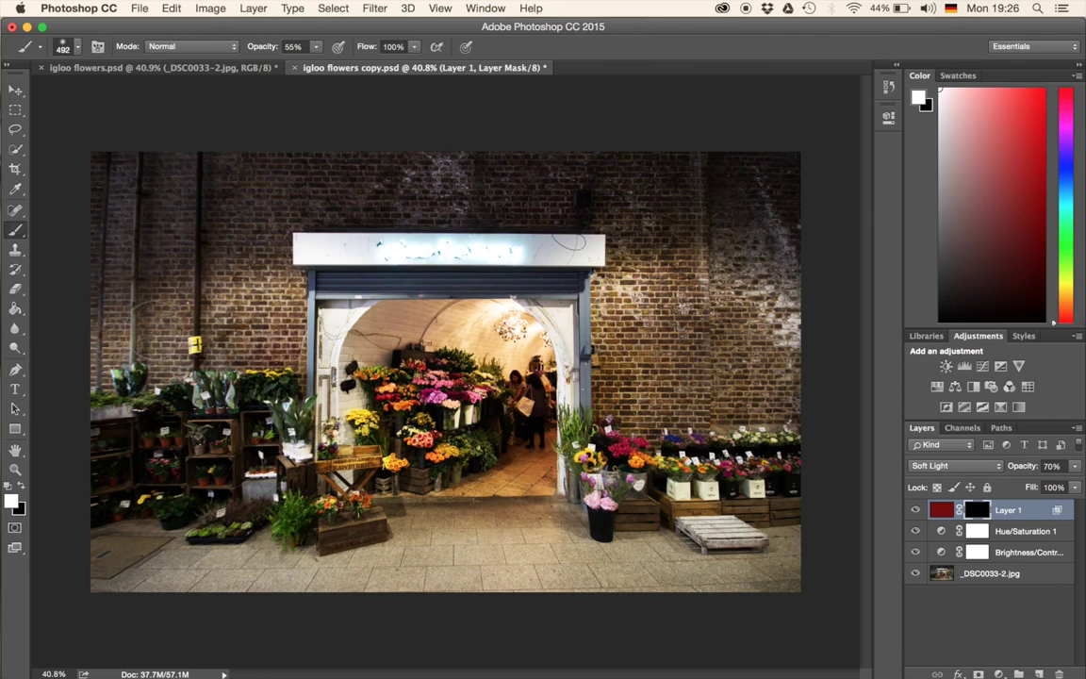
{"action": "left_click_drag", "start_coordinate": [104, 297], "coordinate": [200, 315]}
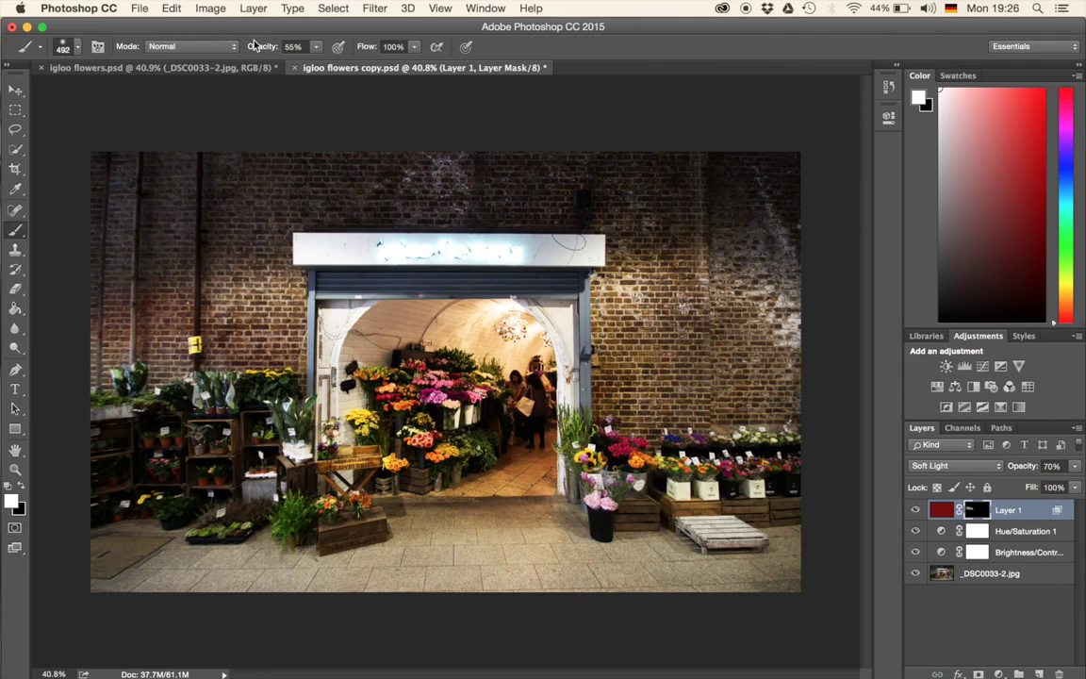
{"action": "left_click_drag", "start_coordinate": [255, 44], "coordinate": [431, 44]}
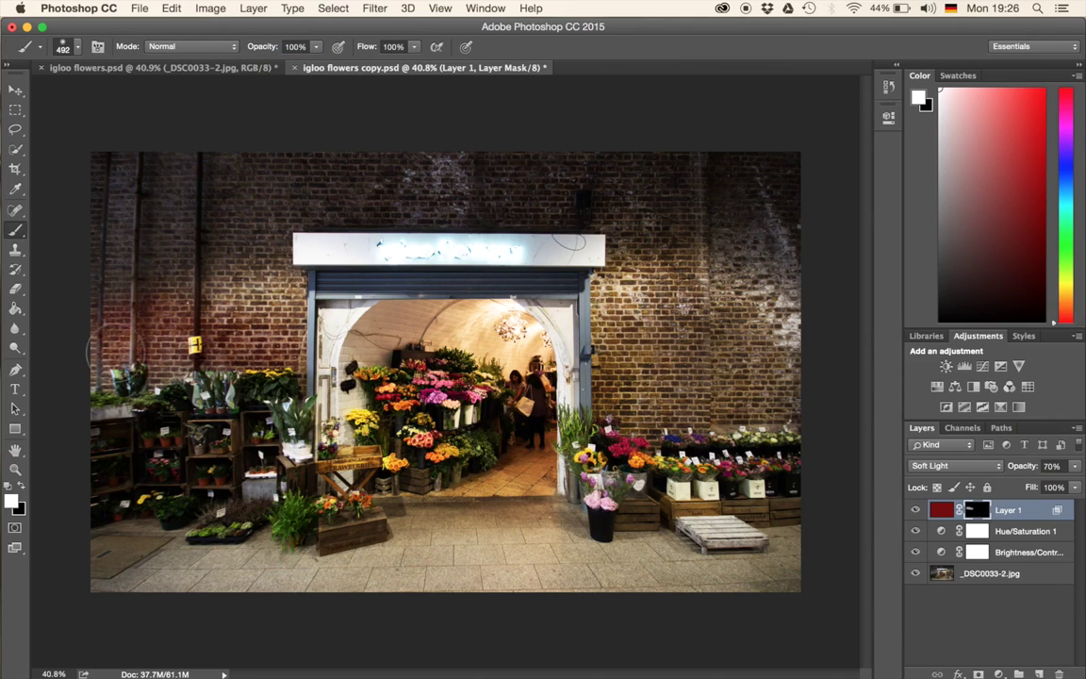
{"action": "mouse_move", "coordinate": [115, 349]}
{"action": "left_mouse_down"}
{"action": "mouse_move", "coordinate": [98, 241]}
{"action": "mouse_move", "coordinate": [110, 173]}
{"action": "mouse_move", "coordinate": [131, 153]}
{"action": "mouse_move", "coordinate": [253, 278]}
{"action": "left_mouse_up"}
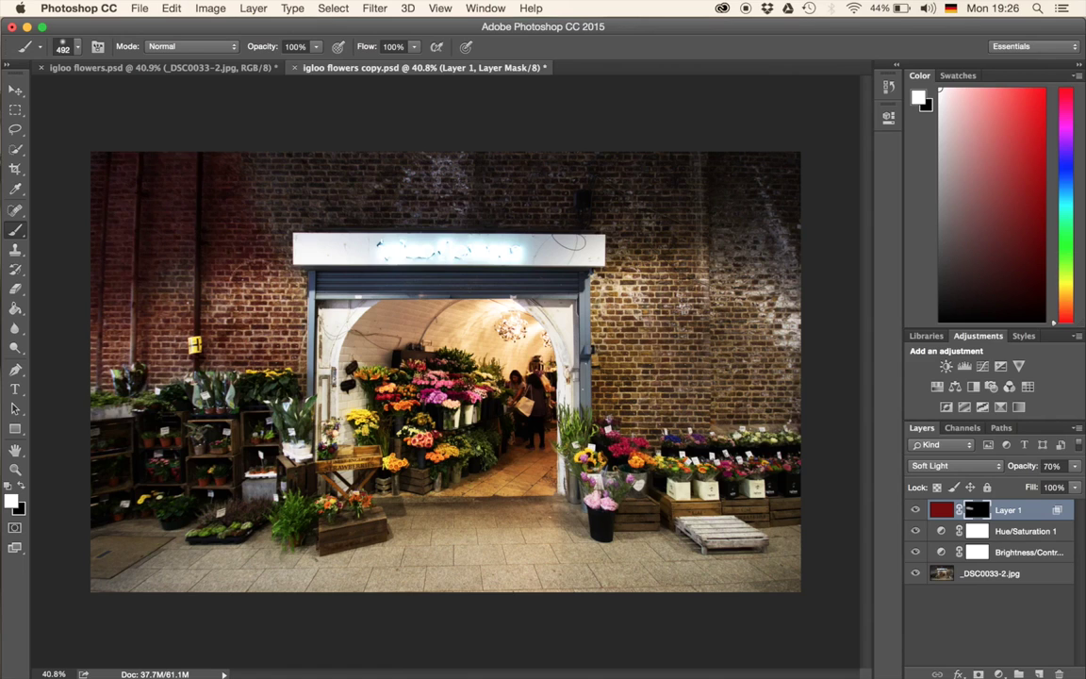
{"action": "mouse_move", "coordinate": [151, 256]}
{"action": "left_mouse_down"}
{"action": "mouse_move", "coordinate": [199, 194]}
{"action": "mouse_move", "coordinate": [243, 175]}
{"action": "mouse_move", "coordinate": [319, 177]}
{"action": "mouse_move", "coordinate": [269, 202]}
{"action": "mouse_move", "coordinate": [394, 188]}
{"action": "mouse_move", "coordinate": [626, 188]}
{"action": "mouse_move", "coordinate": [427, 150]}
{"action": "mouse_move", "coordinate": [806, 163]}
{"action": "mouse_move", "coordinate": [804, 340]}
{"action": "mouse_move", "coordinate": [651, 363]}
{"action": "mouse_move", "coordinate": [566, 349]}
{"action": "mouse_move", "coordinate": [561, 247]}
{"action": "mouse_move", "coordinate": [623, 194]}
{"action": "mouse_move", "coordinate": [693, 249]}
{"action": "mouse_move", "coordinate": [756, 164]}
{"action": "mouse_move", "coordinate": [659, 299]}
{"action": "mouse_move", "coordinate": [592, 219]}
{"action": "mouse_move", "coordinate": [585, 300]}
{"action": "mouse_move", "coordinate": [692, 299]}
{"action": "mouse_move", "coordinate": [485, 175]}
{"action": "mouse_move", "coordinate": [148, 192]}
{"action": "mouse_move", "coordinate": [591, 215]}
{"action": "mouse_move", "coordinate": [704, 243]}
{"action": "mouse_move", "coordinate": [336, 215]}
{"action": "mouse_move", "coordinate": [147, 247]}
{"action": "mouse_move", "coordinate": [73, 328]}
{"action": "mouse_move", "coordinate": [288, 196]}
{"action": "mouse_move", "coordinate": [631, 203]}
{"action": "mouse_move", "coordinate": [651, 293]}
{"action": "mouse_move", "coordinate": [666, 302]}
{"action": "mouse_move", "coordinate": [712, 228]}
{"action": "left_mouse_up"}
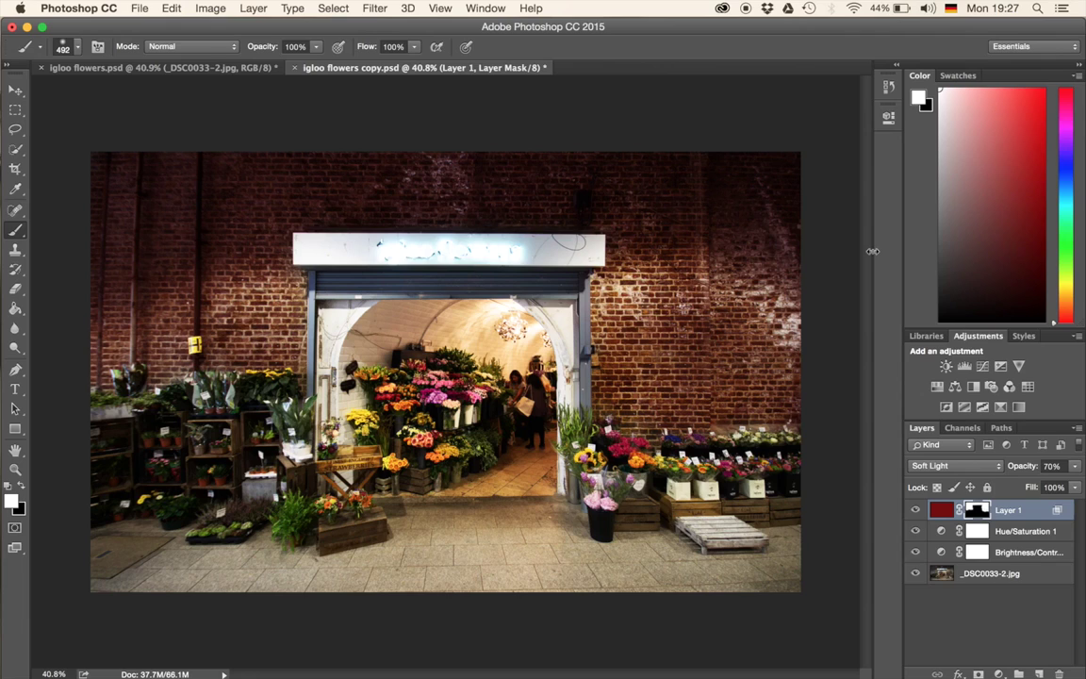
{"action": "left_click", "coordinate": [307, 183]}
- Add a Curves 1 layer pulled down to darken the image, then invert its mask to black
{"action": "left_click", "coordinate": [981, 367]}
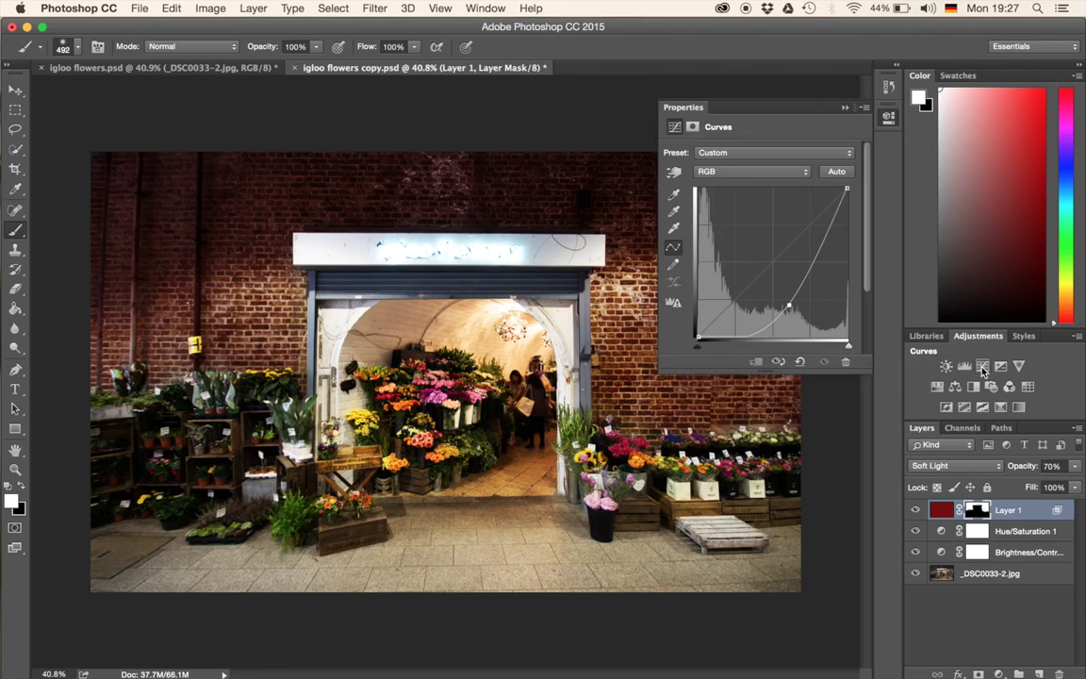
{"action": "left_click_drag", "start_coordinate": [760, 270], "coordinate": [777, 297]}
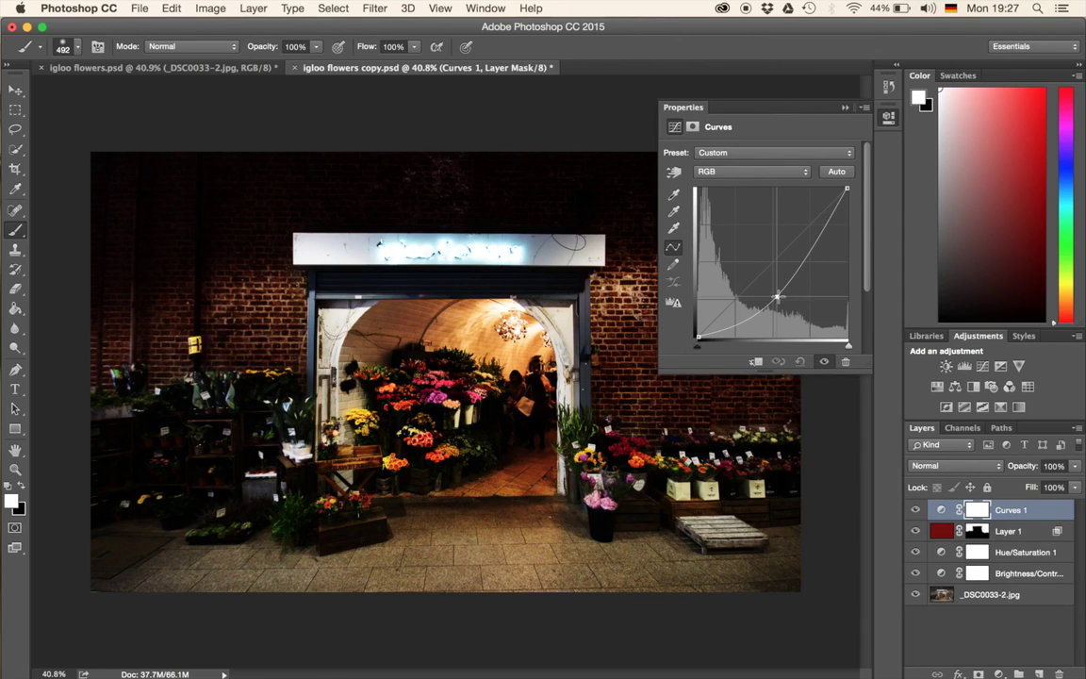
{"action": "left_click_drag", "start_coordinate": [777, 296], "coordinate": [786, 303]}
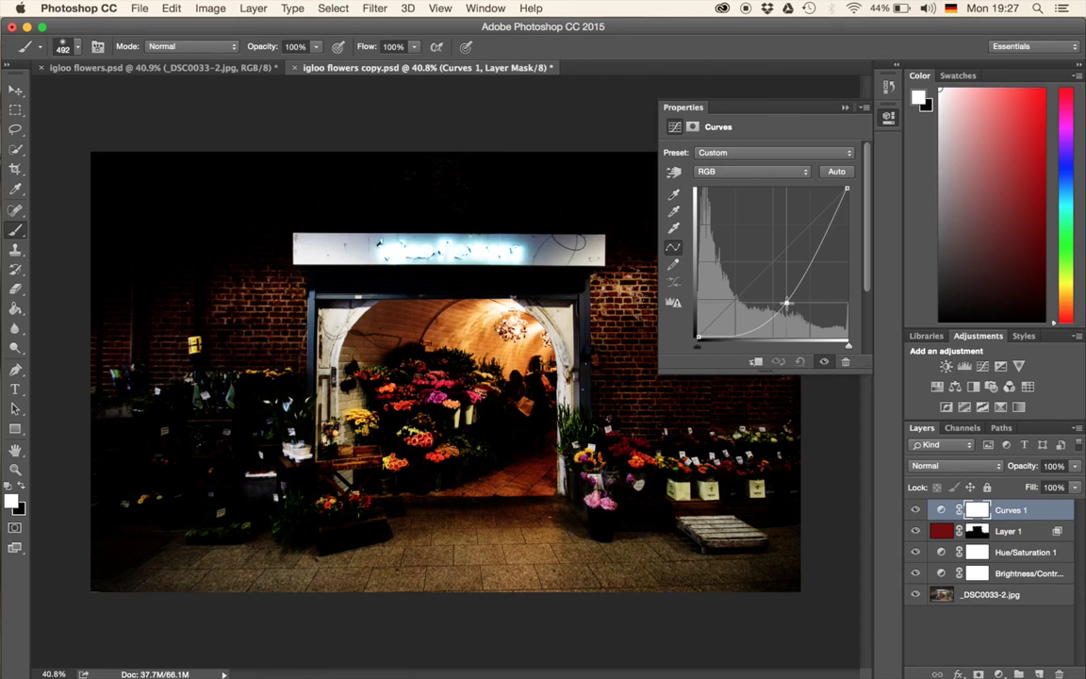
{"action": "left_click_drag", "start_coordinate": [786, 304], "coordinate": [784, 299]}
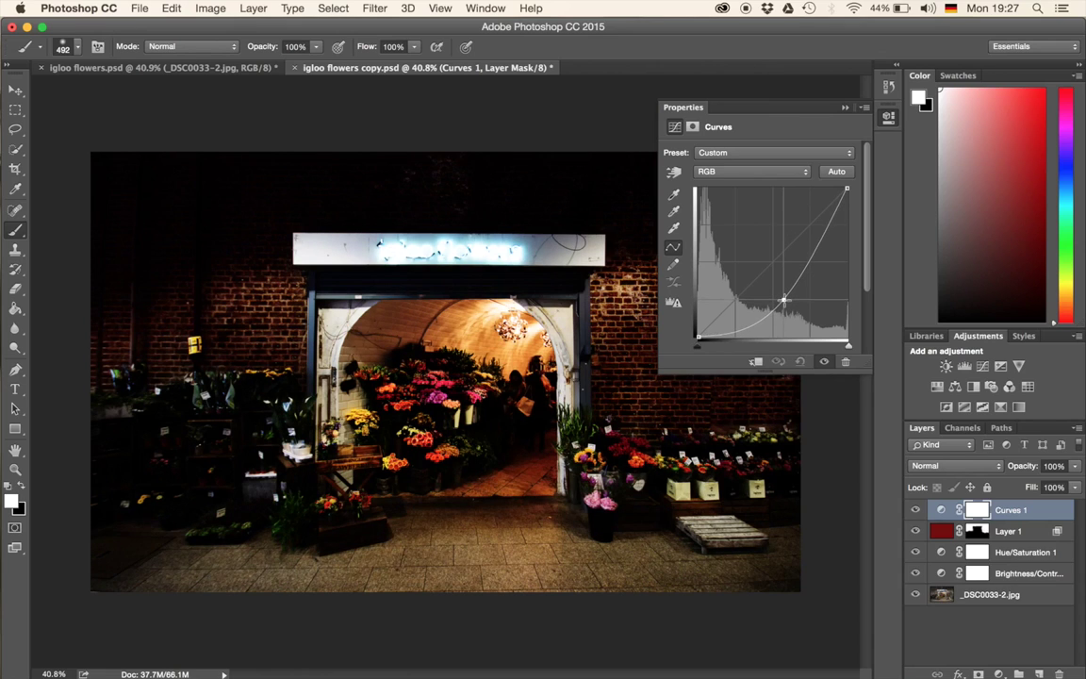
{"action": "left_click", "coordinate": [845, 106]}
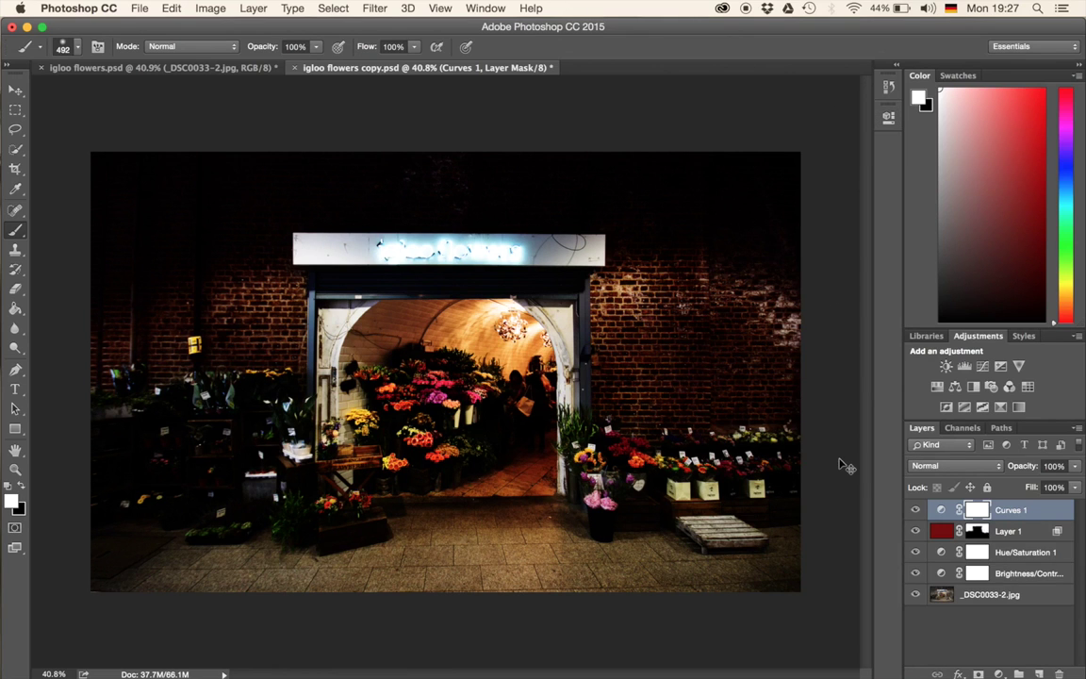
{"action": "key", "text": "super+i"}
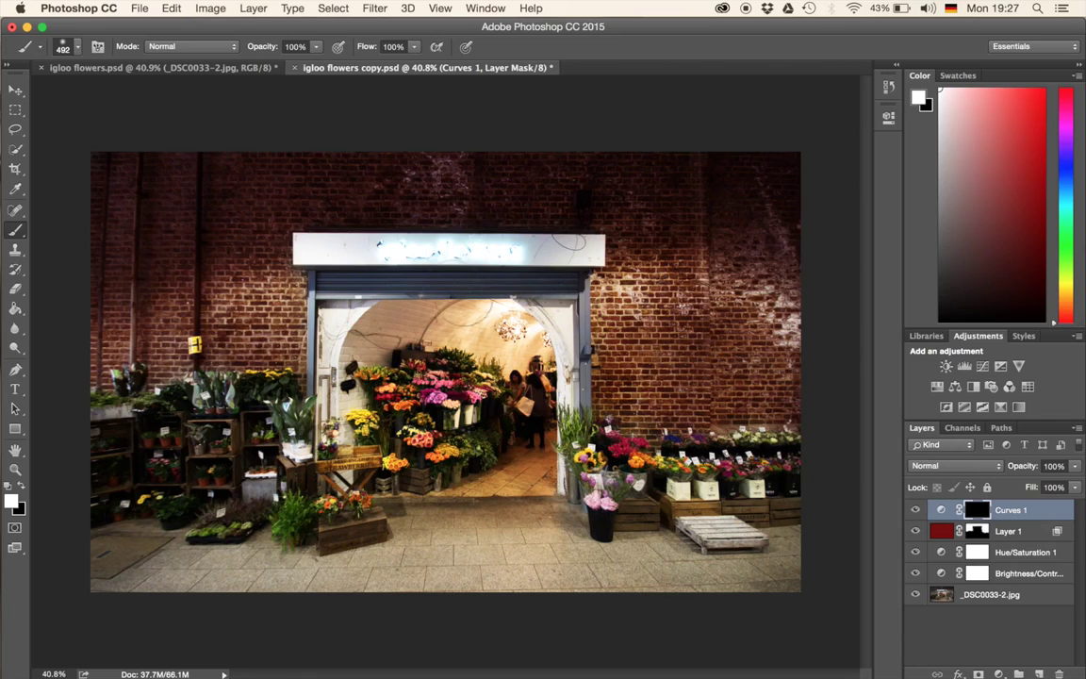
- Paint white at 51% brush opacity on the Curves mask over the upper wall, left edge and floor
{"action": "left_click_drag", "start_coordinate": [263, 46], "coordinate": [217, 49]}
{"action": "type", "text": "51"}
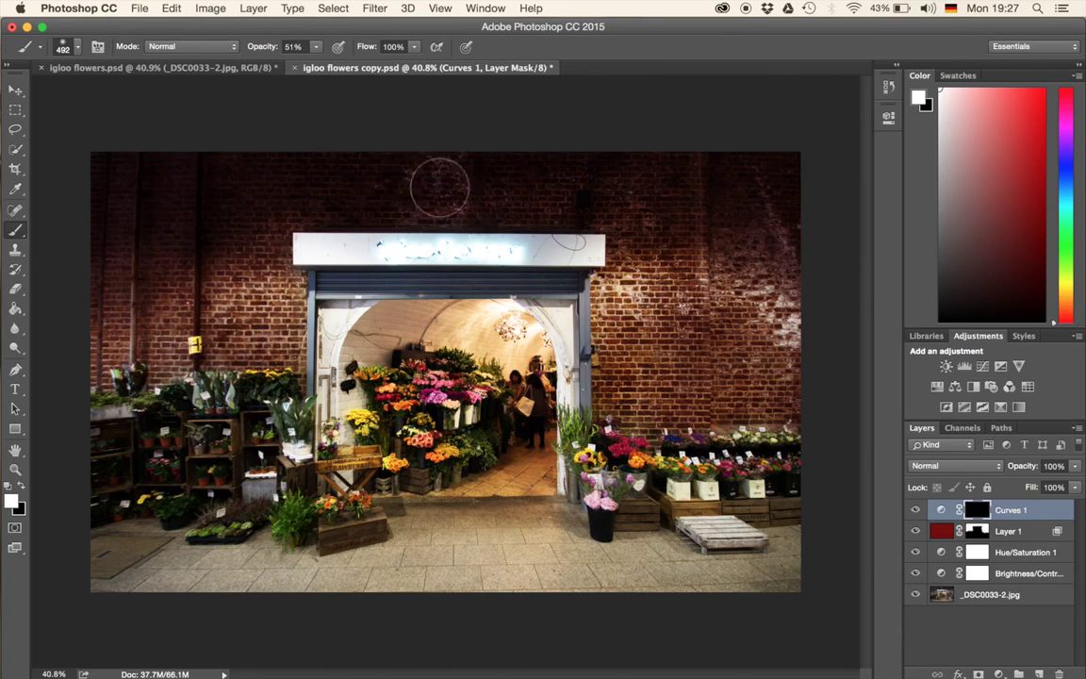
{"action": "mouse_move", "coordinate": [745, 172]}
{"action": "left_mouse_down"}
{"action": "mouse_move", "coordinate": [787, 283]}
{"action": "mouse_move", "coordinate": [699, 219]}
{"action": "mouse_move", "coordinate": [624, 186]}
{"action": "mouse_move", "coordinate": [695, 315]}
{"action": "mouse_move", "coordinate": [688, 331]}
{"action": "mouse_move", "coordinate": [732, 331]}
{"action": "mouse_move", "coordinate": [736, 370]}
{"action": "mouse_move", "coordinate": [736, 356]}
{"action": "mouse_move", "coordinate": [756, 369]}
{"action": "mouse_move", "coordinate": [666, 256]}
{"action": "mouse_move", "coordinate": [652, 269]}
{"action": "mouse_move", "coordinate": [626, 232]}
{"action": "mouse_move", "coordinate": [715, 269]}
{"action": "mouse_move", "coordinate": [791, 248]}
{"action": "mouse_move", "coordinate": [797, 150]}
{"action": "mouse_move", "coordinate": [130, 166]}
{"action": "mouse_move", "coordinate": [97, 189]}
{"action": "mouse_move", "coordinate": [88, 304]}
{"action": "mouse_move", "coordinate": [92, 351]}
{"action": "mouse_move", "coordinate": [171, 315]}
{"action": "mouse_move", "coordinate": [122, 219]}
{"action": "mouse_move", "coordinate": [138, 220]}
{"action": "mouse_move", "coordinate": [124, 147]}
{"action": "mouse_move", "coordinate": [551, 188]}
{"action": "mouse_move", "coordinate": [190, 171]}
{"action": "mouse_move", "coordinate": [484, 168]}
{"action": "mouse_move", "coordinate": [474, 196]}
{"action": "mouse_move", "coordinate": [652, 231]}
{"action": "mouse_move", "coordinate": [699, 253]}
{"action": "mouse_move", "coordinate": [679, 292]}
{"action": "mouse_move", "coordinate": [702, 299]}
{"action": "mouse_move", "coordinate": [719, 331]}
{"action": "mouse_move", "coordinate": [715, 364]}
{"action": "mouse_move", "coordinate": [749, 378]}
{"action": "mouse_move", "coordinate": [770, 263]}
{"action": "mouse_move", "coordinate": [717, 213]}
{"action": "mouse_move", "coordinate": [792, 319]}
{"action": "mouse_move", "coordinate": [797, 272]}
{"action": "mouse_move", "coordinate": [773, 282]}
{"action": "mouse_move", "coordinate": [789, 356]}
{"action": "mouse_move", "coordinate": [734, 227]}
{"action": "mouse_move", "coordinate": [680, 285]}
{"action": "mouse_move", "coordinate": [658, 284]}
{"action": "mouse_move", "coordinate": [662, 342]}
{"action": "mouse_move", "coordinate": [784, 497]}
{"action": "mouse_move", "coordinate": [747, 576]}
{"action": "mouse_move", "coordinate": [791, 581]}
{"action": "mouse_move", "coordinate": [695, 591]}
{"action": "mouse_move", "coordinate": [802, 512]}
{"action": "mouse_move", "coordinate": [723, 566]}
{"action": "mouse_move", "coordinate": [595, 609]}
{"action": "mouse_move", "coordinate": [302, 607]}
{"action": "mouse_move", "coordinate": [46, 569]}
{"action": "mouse_move", "coordinate": [109, 539]}
{"action": "mouse_move", "coordinate": [68, 565]}
{"action": "mouse_move", "coordinate": [97, 557]}
{"action": "mouse_move", "coordinate": [78, 415]}
{"action": "mouse_move", "coordinate": [153, 238]}
{"action": "mouse_move", "coordinate": [102, 492]}
{"action": "mouse_move", "coordinate": [133, 567]}
{"action": "mouse_move", "coordinate": [177, 587]}
{"action": "mouse_move", "coordinate": [121, 565]}
{"action": "mouse_move", "coordinate": [116, 577]}
{"action": "mouse_move", "coordinate": [121, 529]}
{"action": "mouse_move", "coordinate": [200, 577]}
{"action": "mouse_move", "coordinate": [417, 630]}
{"action": "mouse_move", "coordinate": [727, 562]}
{"action": "mouse_move", "coordinate": [698, 587]}
{"action": "mouse_move", "coordinate": [218, 590]}
{"action": "mouse_move", "coordinate": [688, 604]}
{"action": "mouse_move", "coordinate": [708, 467]}
{"action": "mouse_move", "coordinate": [710, 585]}
{"action": "mouse_move", "coordinate": [788, 490]}
{"action": "left_mouse_up"}
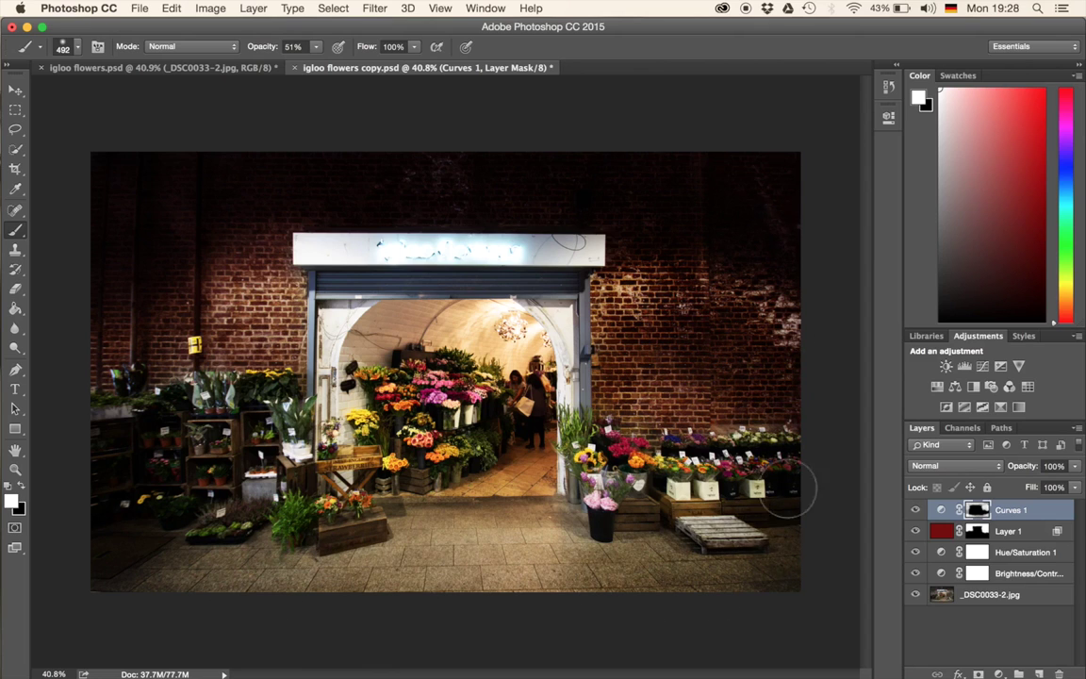
{"action": "mouse_move", "coordinate": [189, 226]}
{"action": "left_mouse_down"}
{"action": "mouse_move", "coordinate": [243, 260]}
{"action": "mouse_move", "coordinate": [209, 267]}
{"action": "mouse_move", "coordinate": [215, 285]}
{"action": "mouse_move", "coordinate": [199, 209]}
{"action": "mouse_move", "coordinate": [243, 242]}
{"action": "left_mouse_up"}
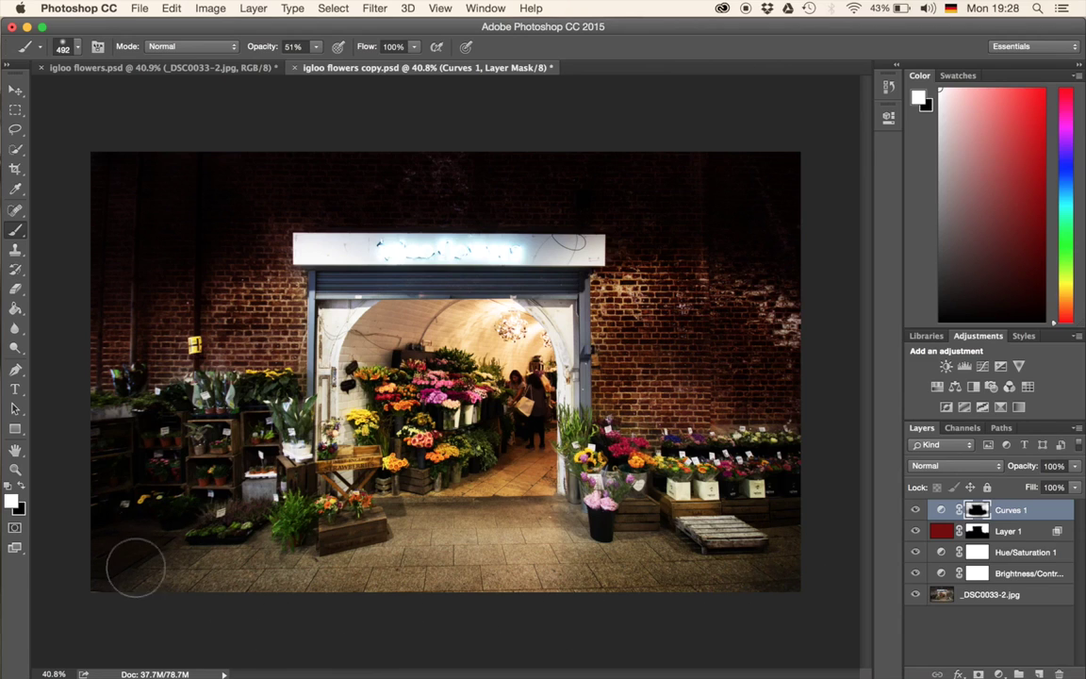
{"action": "mouse_move", "coordinate": [136, 566]}
{"action": "left_mouse_down"}
{"action": "mouse_move", "coordinate": [117, 370]}
{"action": "mouse_move", "coordinate": [93, 400]}
{"action": "mouse_move", "coordinate": [92, 317]}
{"action": "left_mouse_up"}
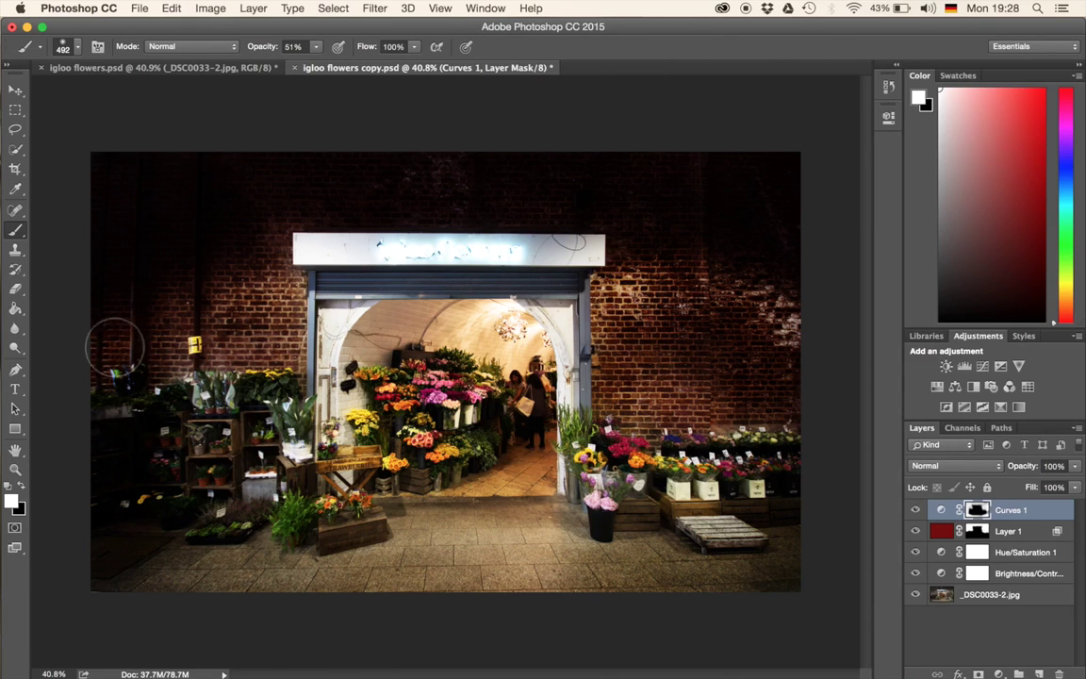
{"action": "double_click", "coordinate": [942, 511]}
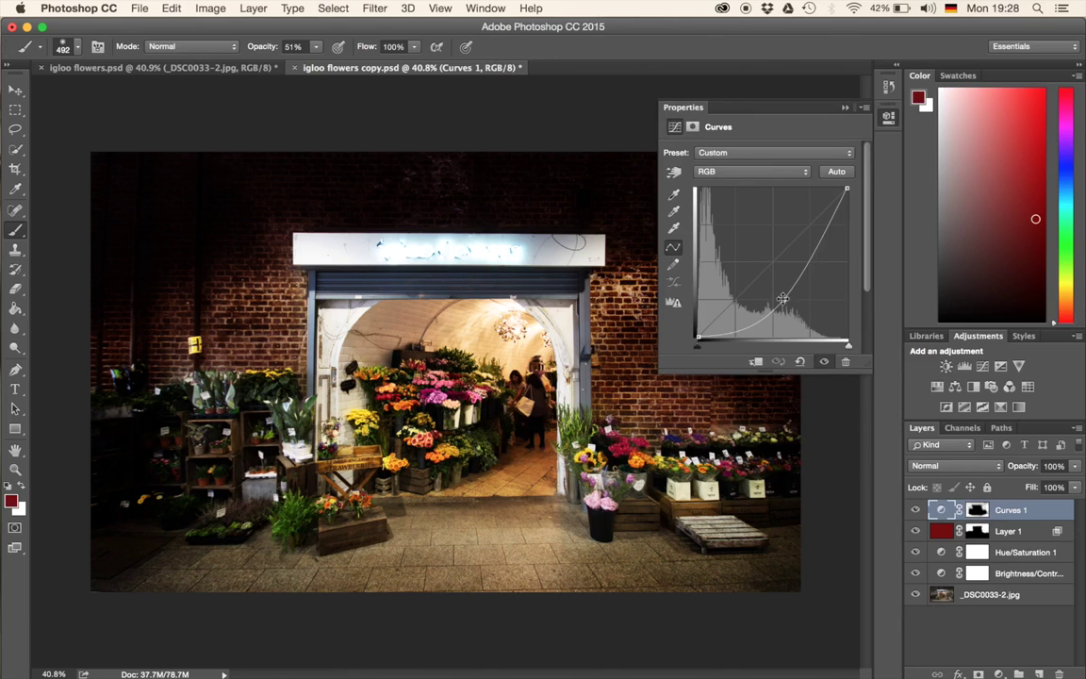
- Deepen the Curves 1 curve to darken the vignette shadows further
{"action": "left_click_drag", "start_coordinate": [782, 301], "coordinate": [788, 305]}
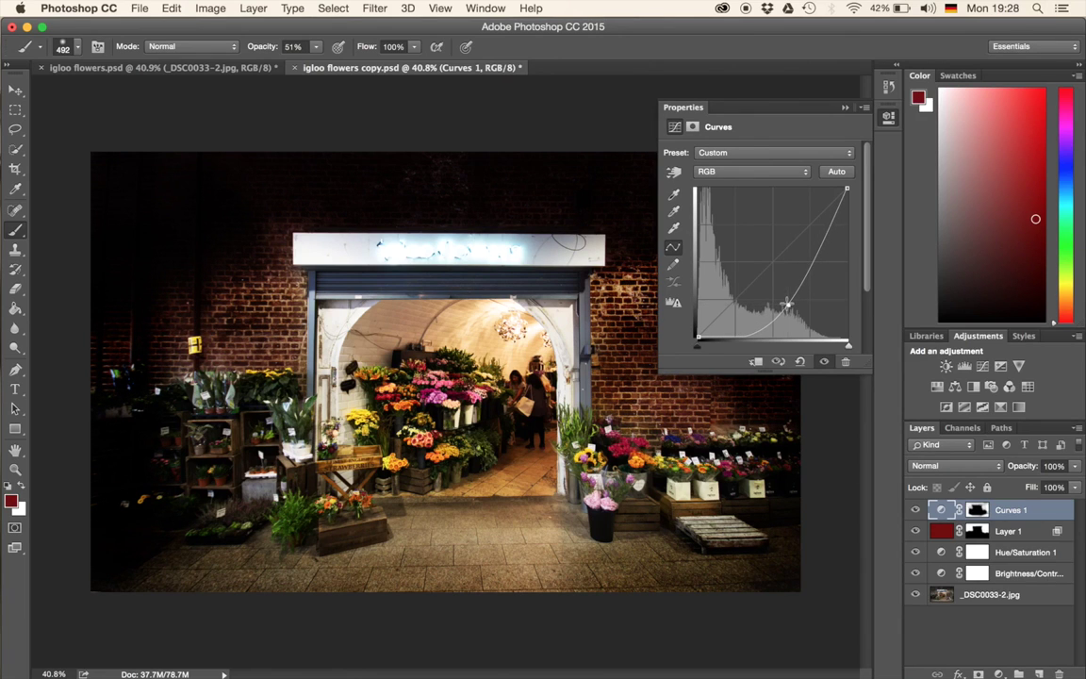
{"action": "left_click", "coordinate": [845, 109]}
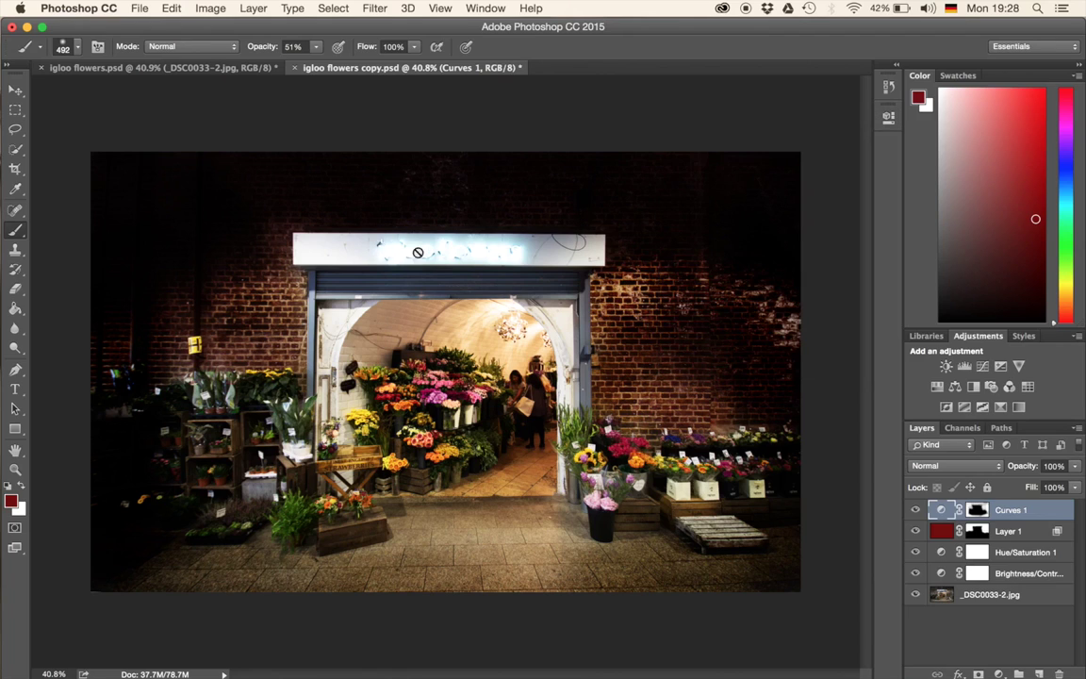
{"action": "left_click", "coordinate": [550, 253]}
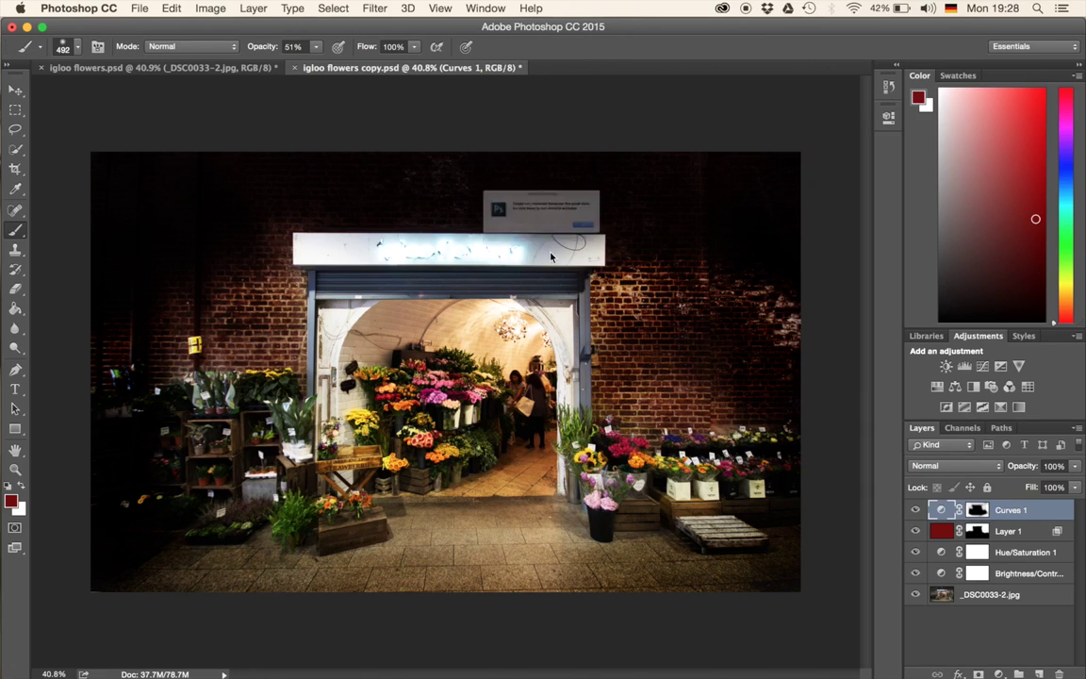
{"action": "left_click", "coordinate": [647, 245]}
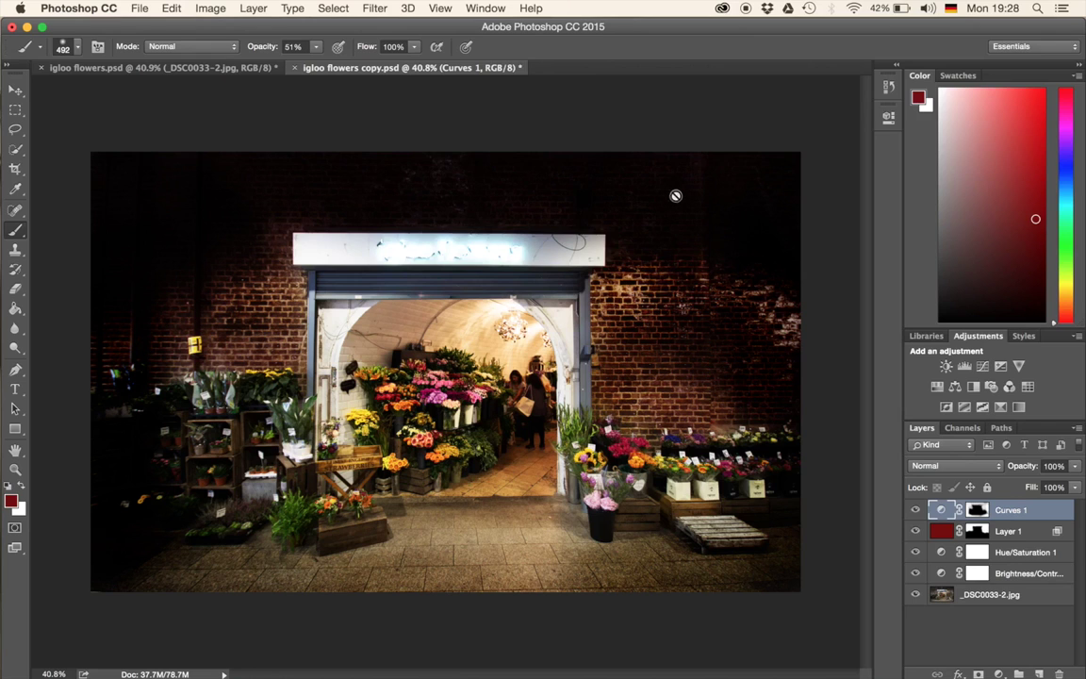
- Toggle Curves 1 to compare the vignette, then select the original _DSC0033-2.jpg layer
{"action": "left_click", "coordinate": [916, 510]}
{"action": "left_click", "coordinate": [916, 510]}
{"action": "left_click", "coordinate": [977, 510]}
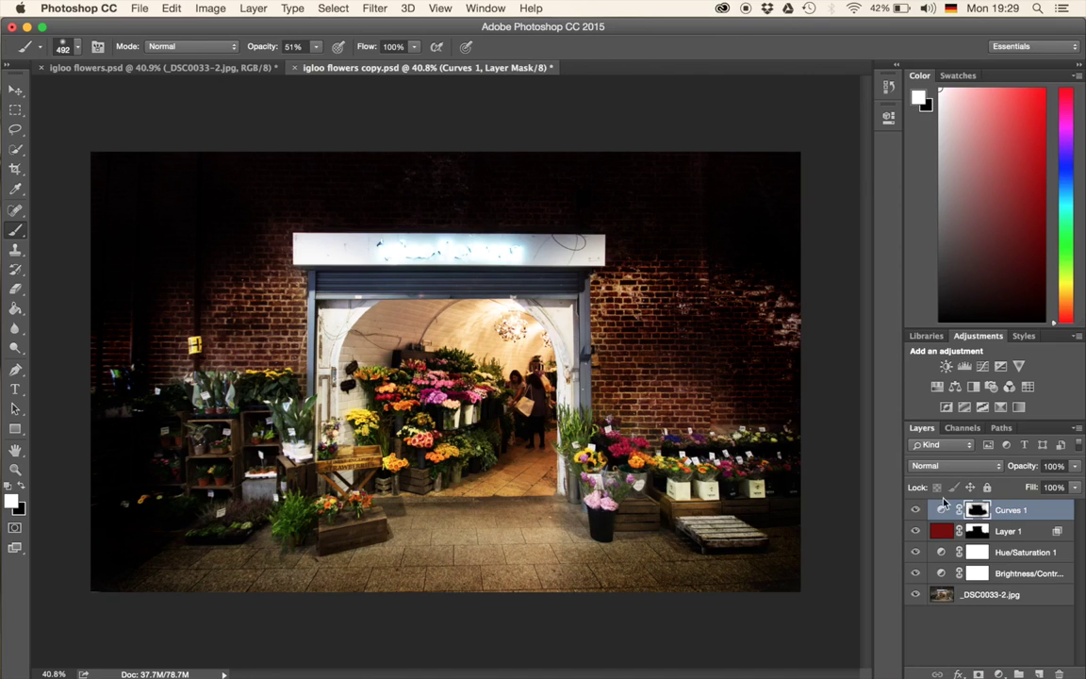
{"action": "left_click", "coordinate": [1008, 595]}
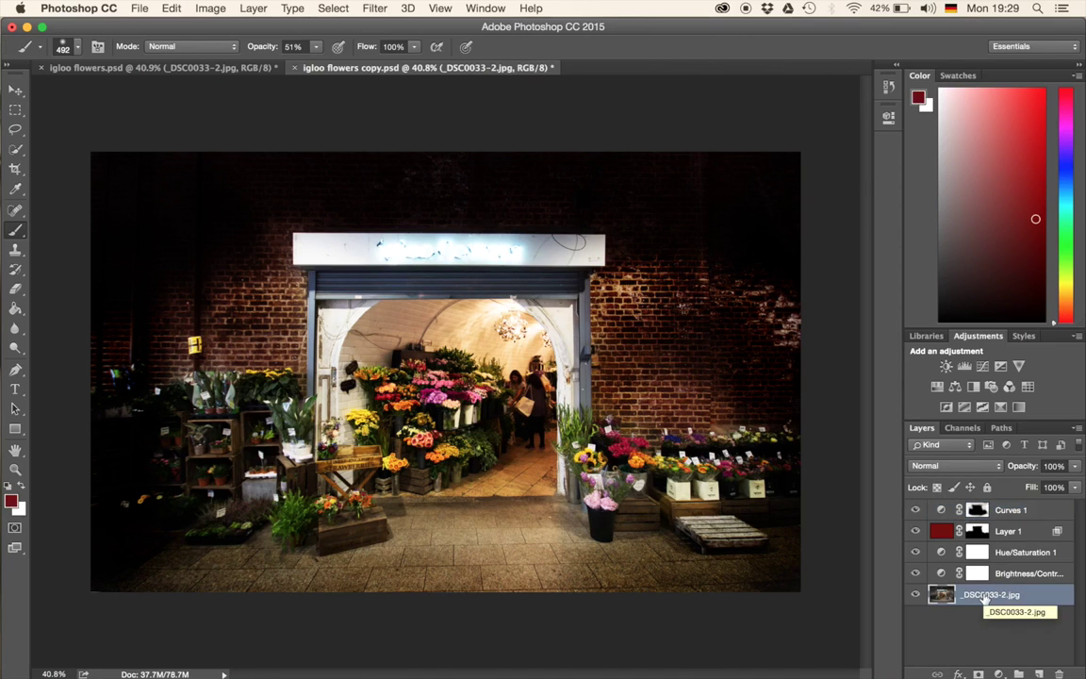
- Duplicate the original photo layer and move the copy to the top of the stack
{"action": "key", "text": "super+j"}
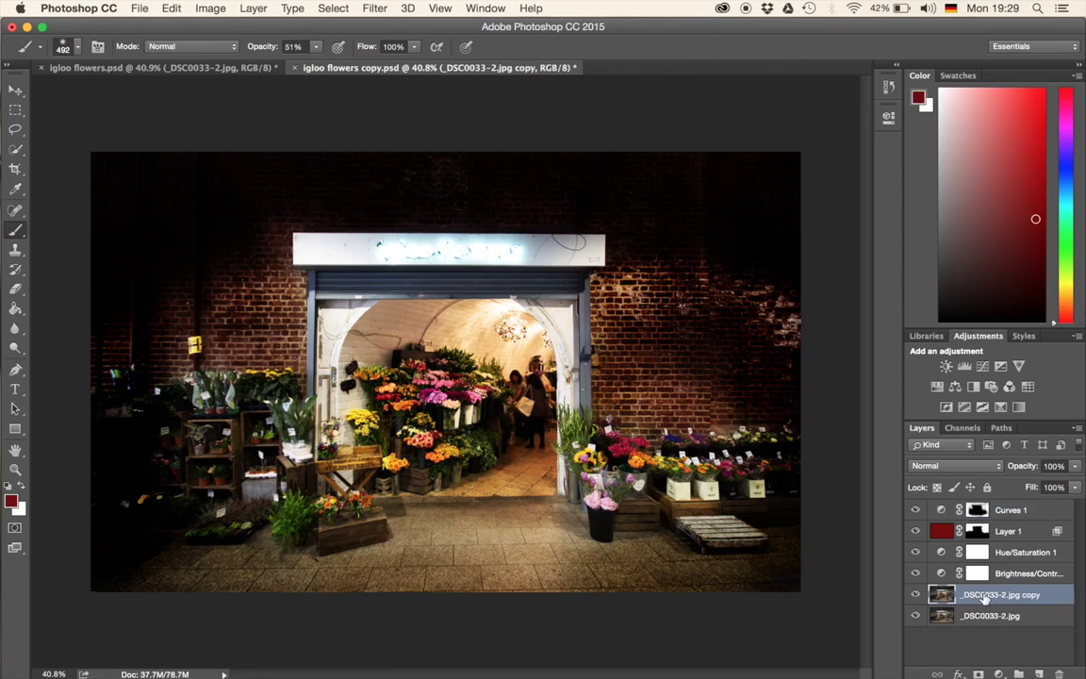
{"action": "left_click_drag", "start_coordinate": [984, 600], "coordinate": [983, 506]}
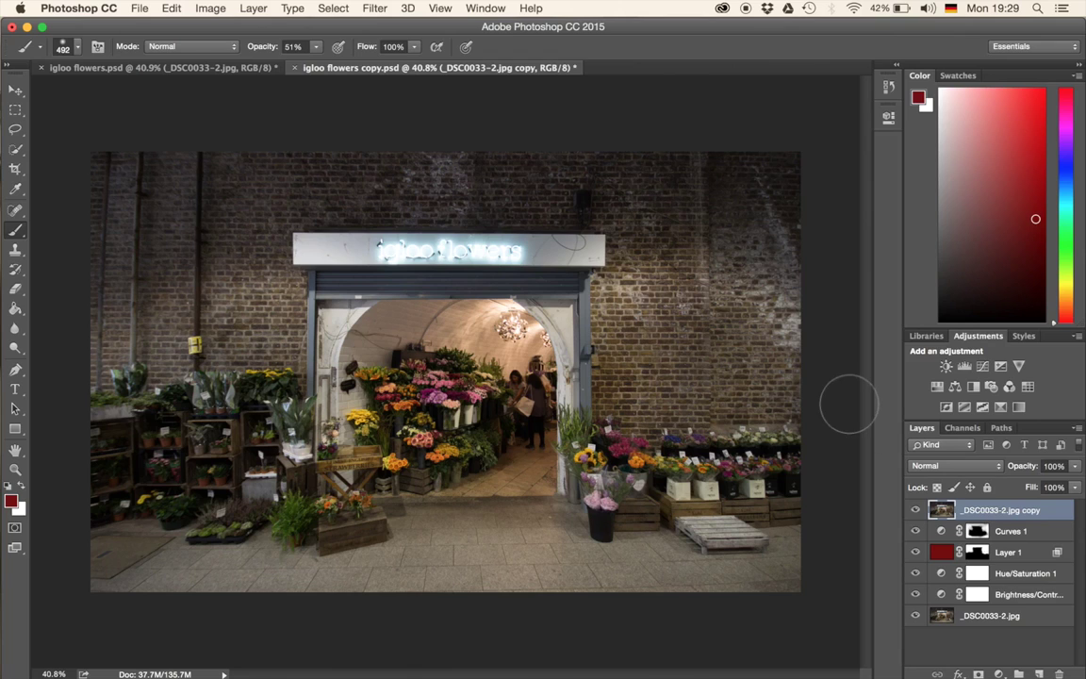
{"action": "left_click", "coordinate": [937, 387]}
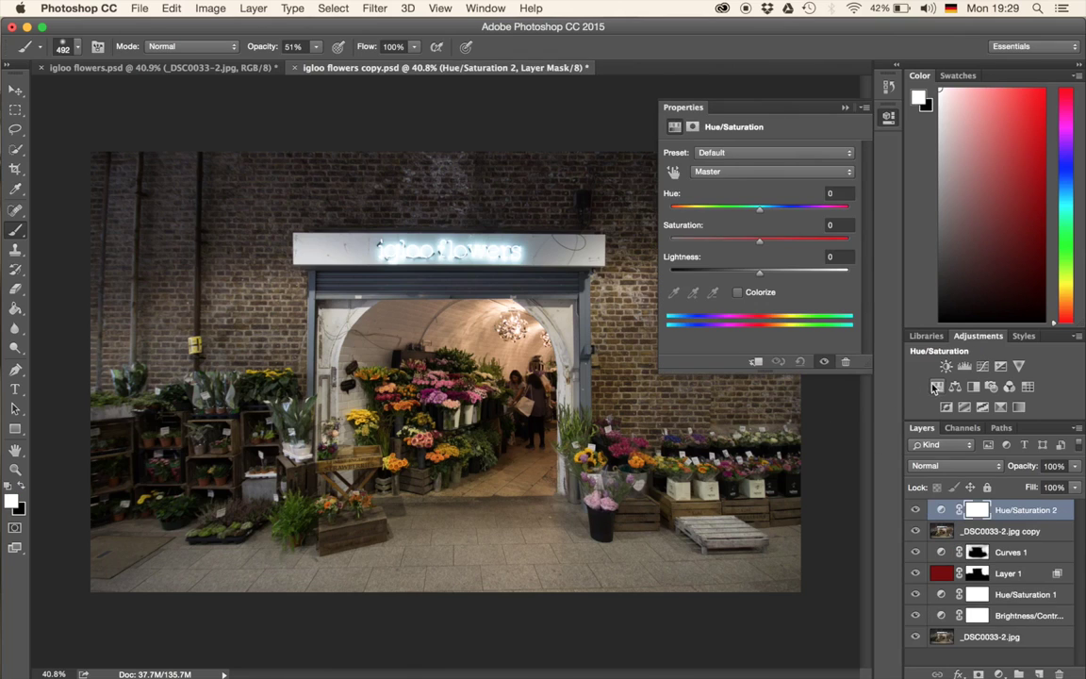
{"action": "left_click", "coordinate": [845, 106]}
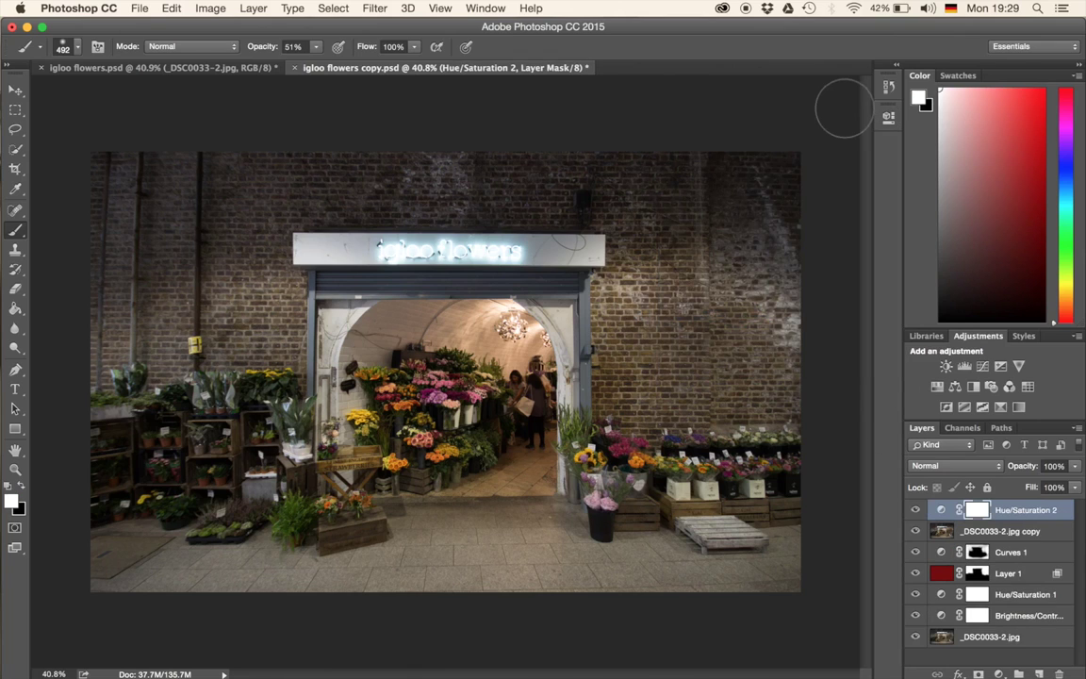
{"action": "key", "text": "BackSpace"}
- Add Brightness/Contrast 2 above the copy with brightness -38 and contrast 30
{"action": "left_click", "coordinate": [946, 366]}
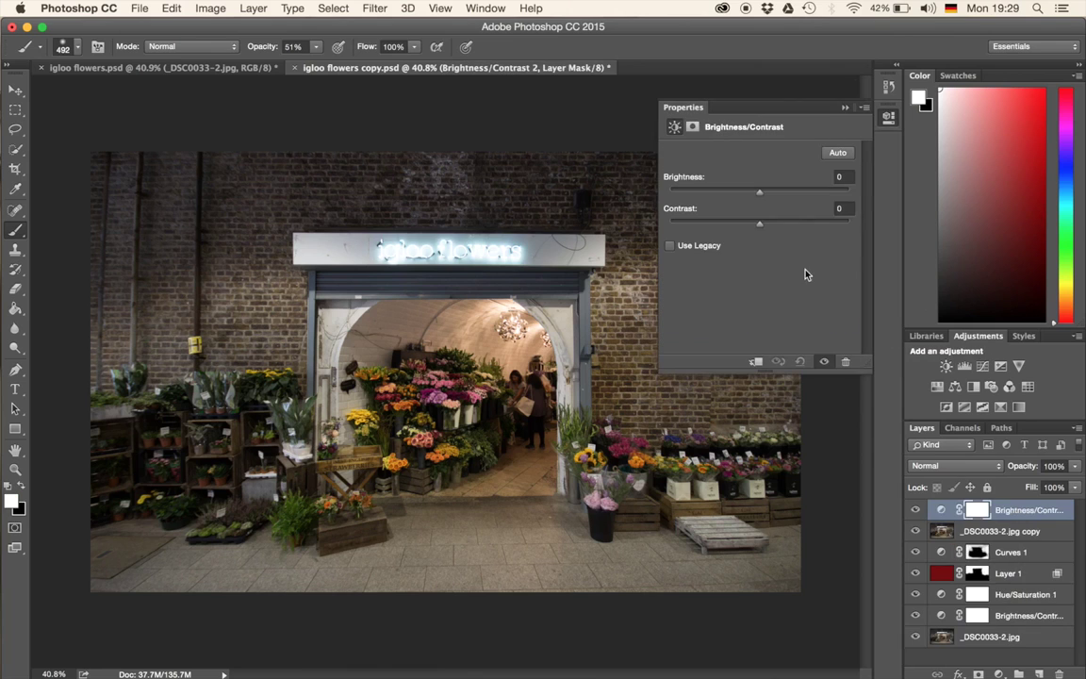
{"action": "left_click_drag", "start_coordinate": [760, 228], "coordinate": [735, 228]}
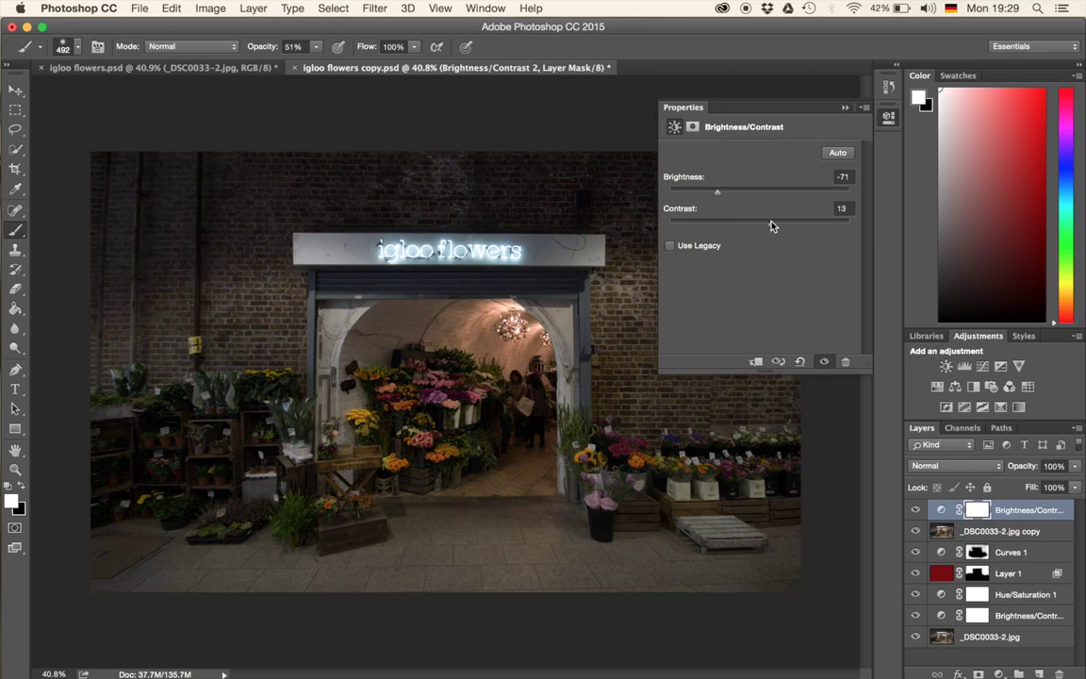
{"action": "left_click_drag", "start_coordinate": [718, 193], "coordinate": [738, 195]}
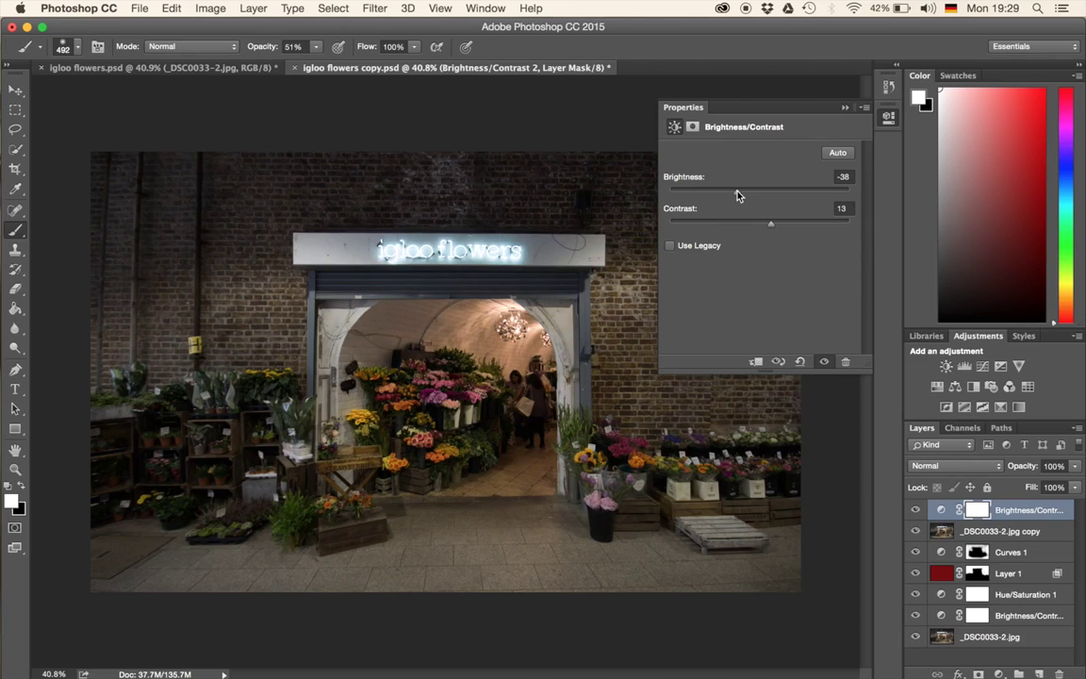
{"action": "left_click_drag", "start_coordinate": [767, 224], "coordinate": [797, 231]}
{"action": "left_click", "coordinate": [846, 107]}
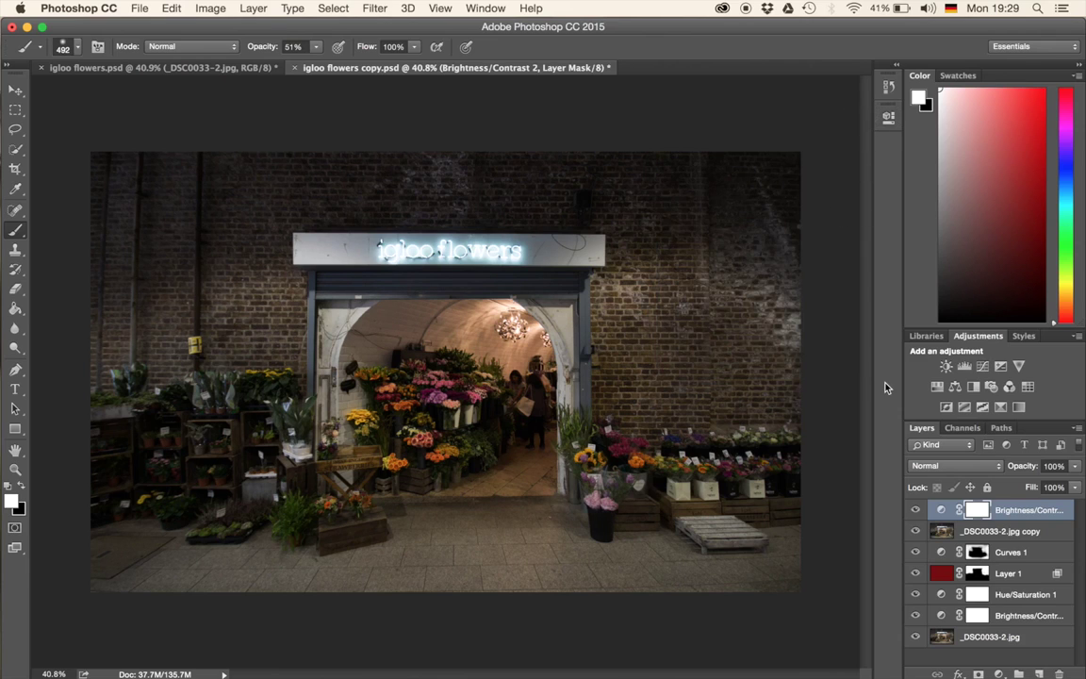
- Add a Hue/Saturation 2 layer clipped to the Brightness/Contrast layer below
{"action": "left_click", "coordinate": [939, 388]}
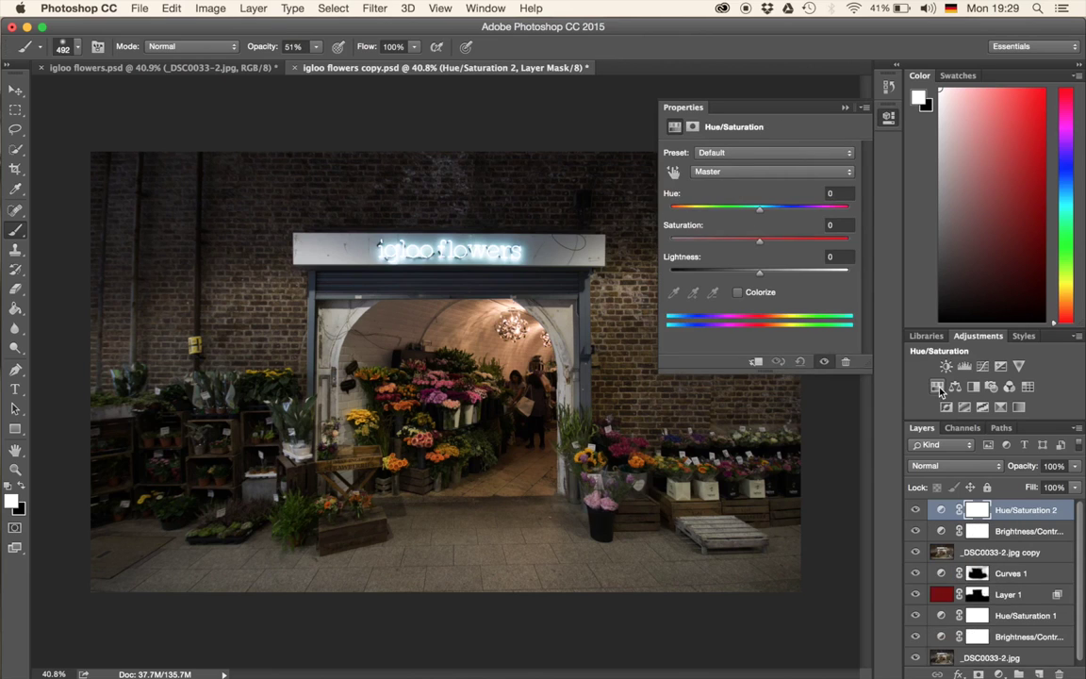
{"action": "left_click", "coordinate": [756, 362]}
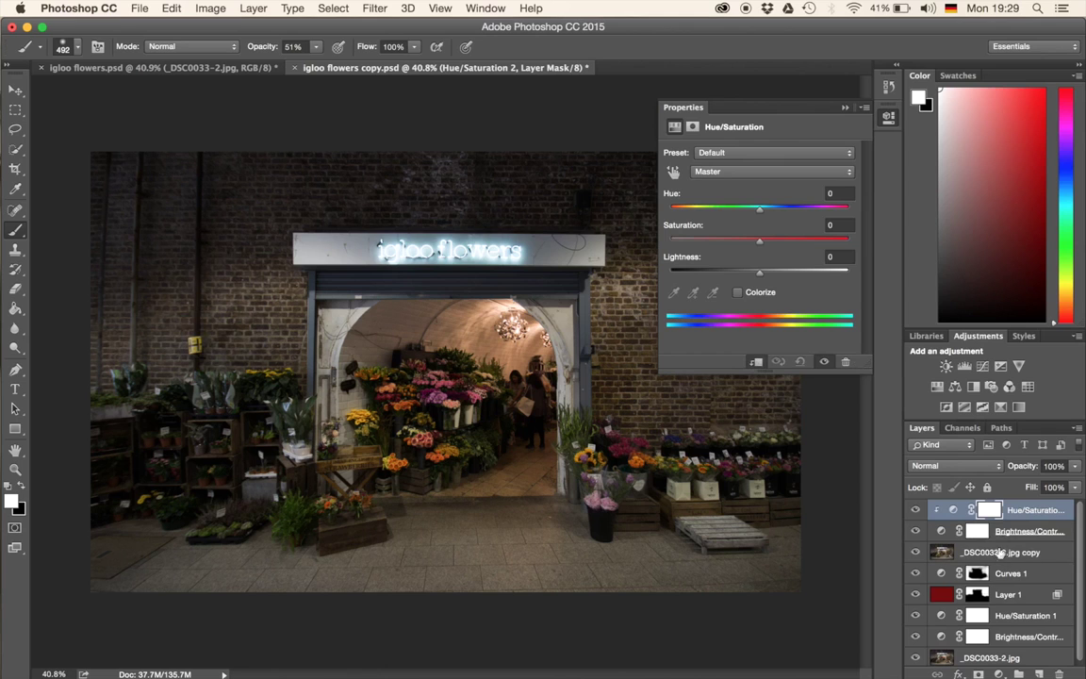
{"action": "left_click", "coordinate": [916, 532]}
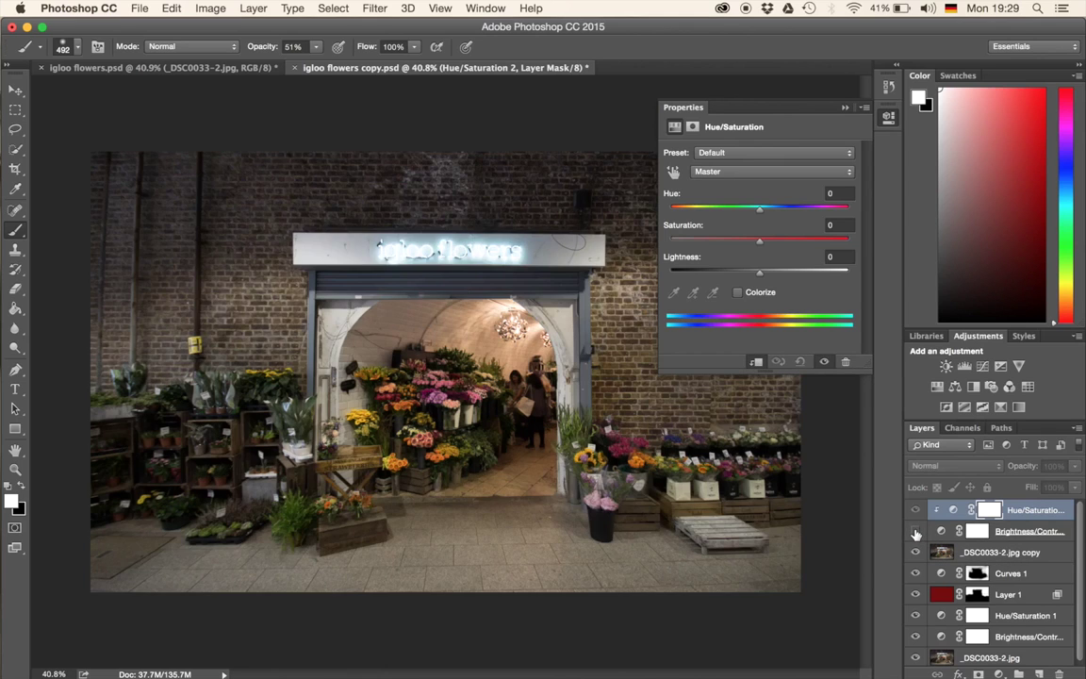
{"action": "left_click", "coordinate": [915, 532]}
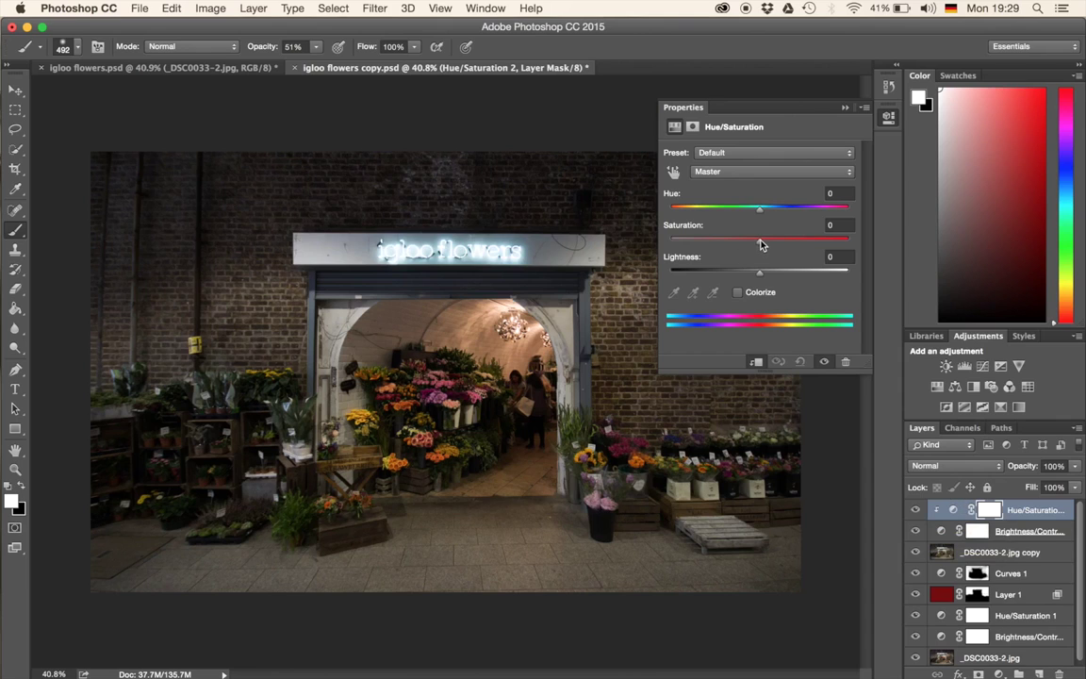
- Set Hue/Saturation 2 to hue +170 and saturation +34, turning the photo teal-blue
{"action": "left_click_drag", "start_coordinate": [761, 217], "coordinate": [722, 223]}
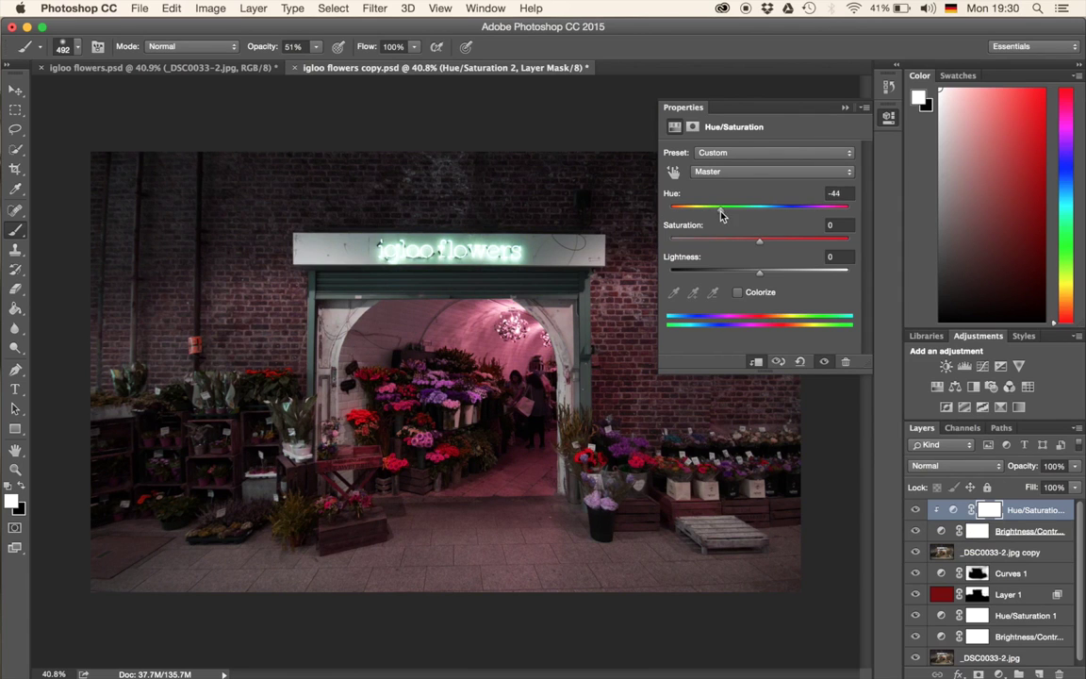
{"action": "left_click_drag", "start_coordinate": [722, 215], "coordinate": [665, 217]}
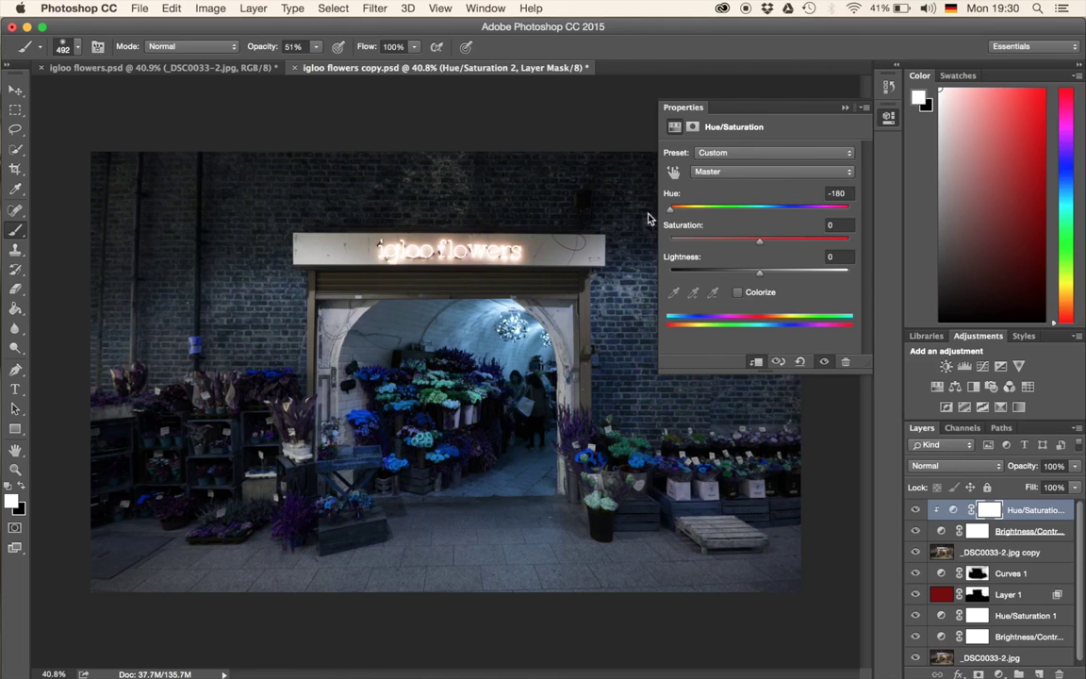
{"action": "left_click_drag", "start_coordinate": [648, 219], "coordinate": [845, 215]}
{"action": "left_click_drag", "start_coordinate": [760, 241], "coordinate": [800, 242]}
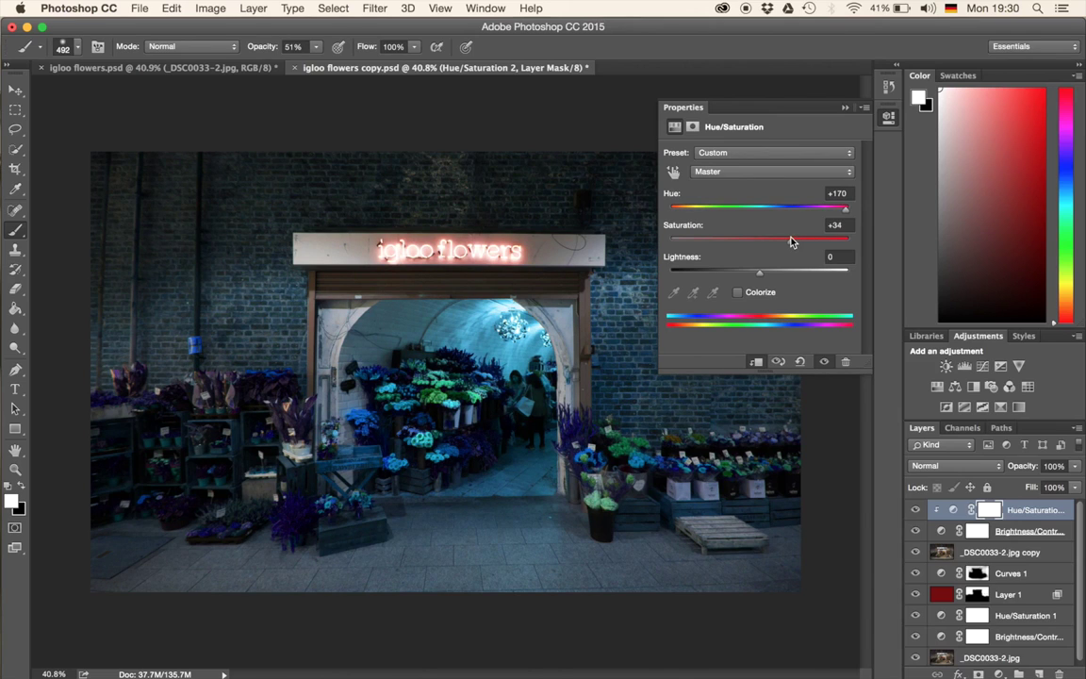
{"action": "left_click", "coordinate": [845, 111]}
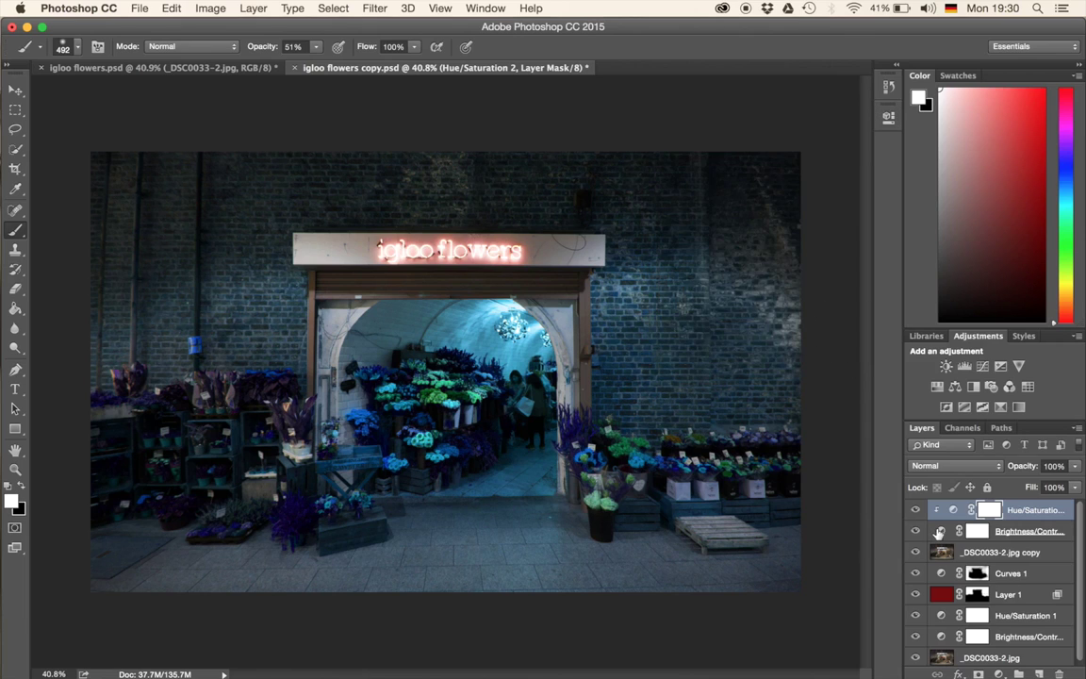
- Clip the Brightness/Contrast 2 adjustment layer to the photo copy below it
{"action": "double_click", "coordinate": [939, 532]}
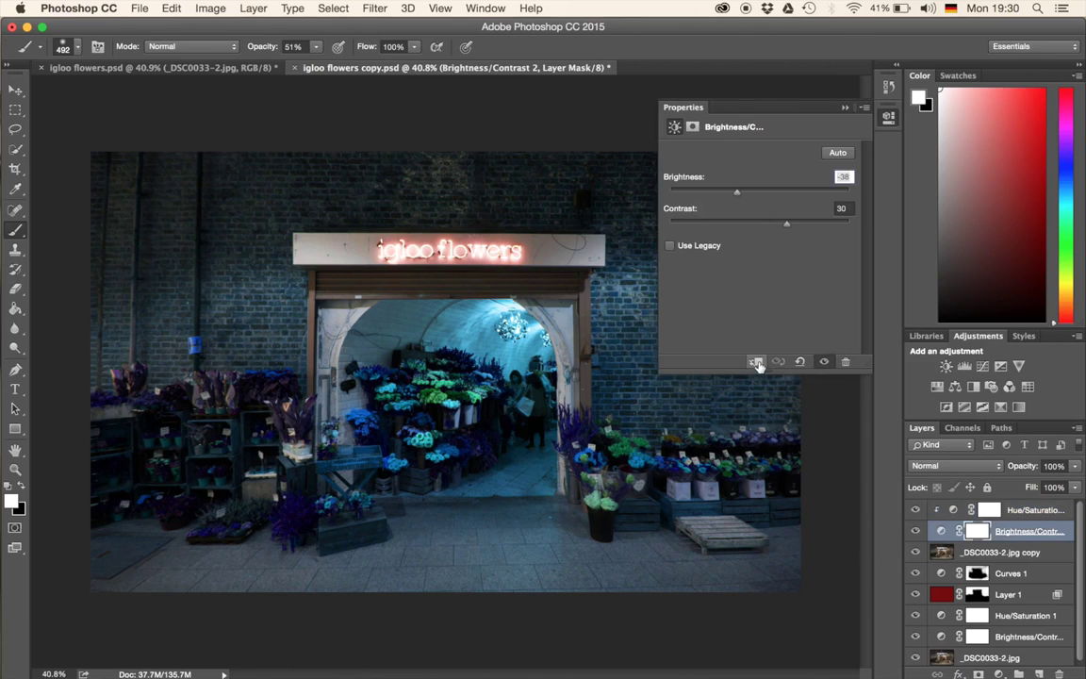
{"action": "left_click", "coordinate": [757, 362]}
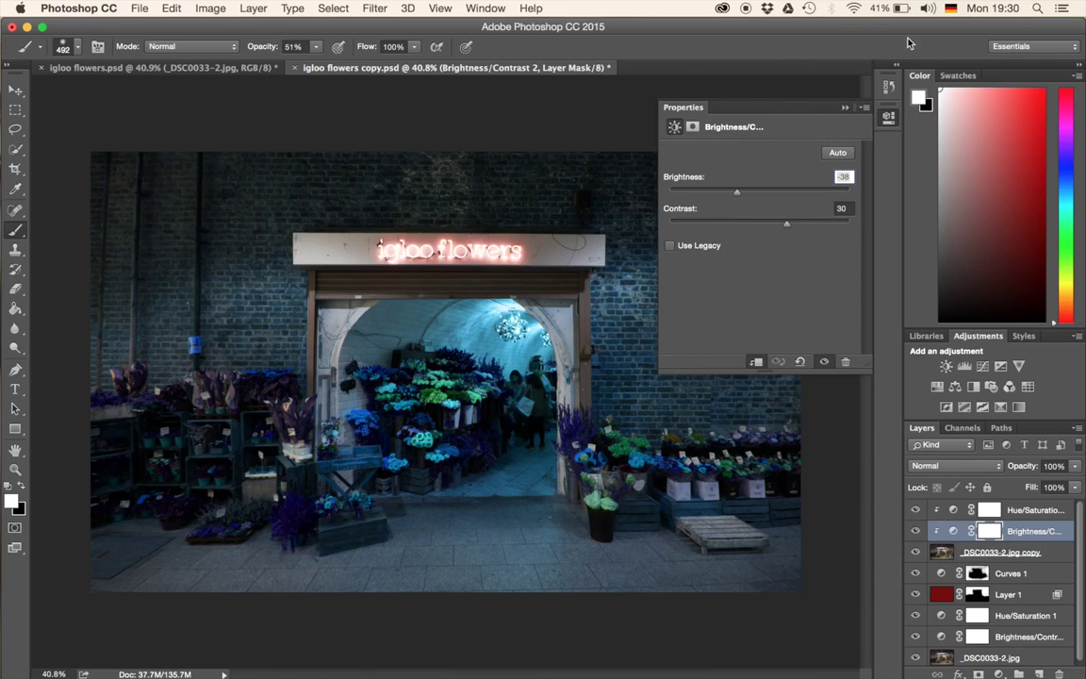
{"action": "left_click", "coordinate": [845, 107]}
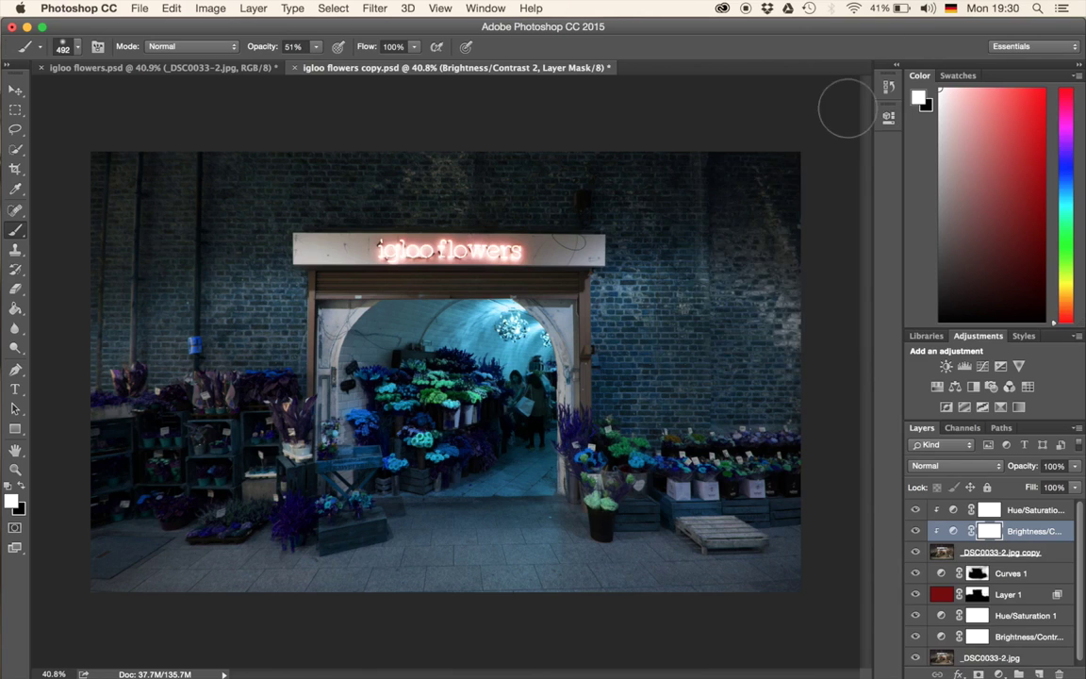
- Add a layer mask to _DSC0033-2.jpg copy and invert it to black
{"action": "left_click", "coordinate": [942, 553]}
{"action": "left_click", "coordinate": [979, 673]}
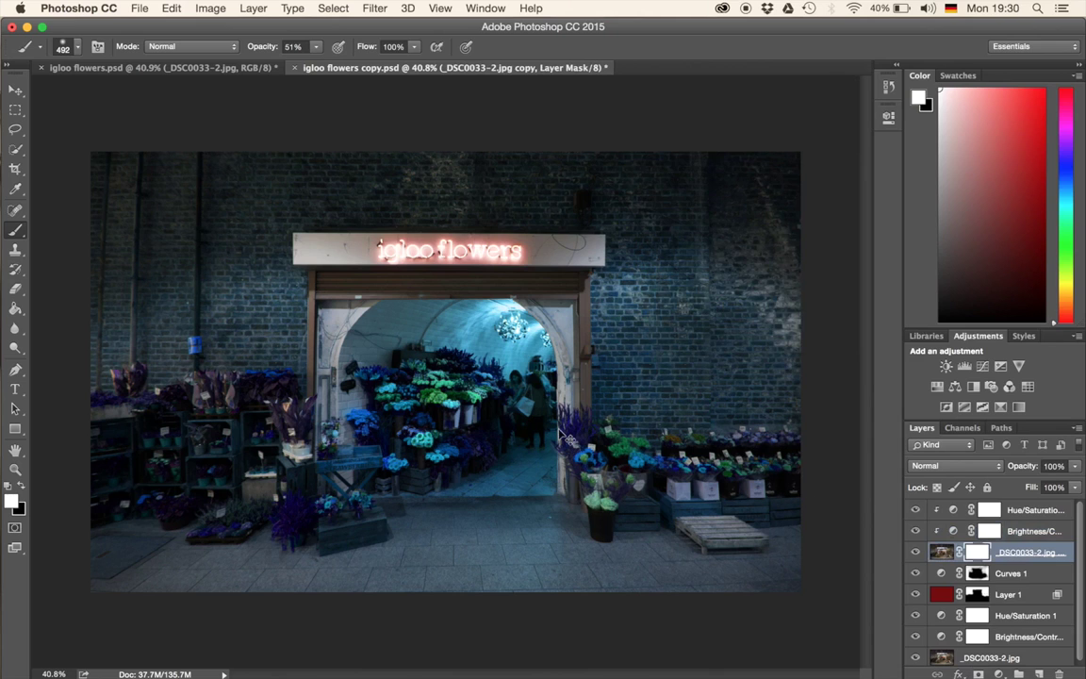
{"action": "key", "text": "super+i"}
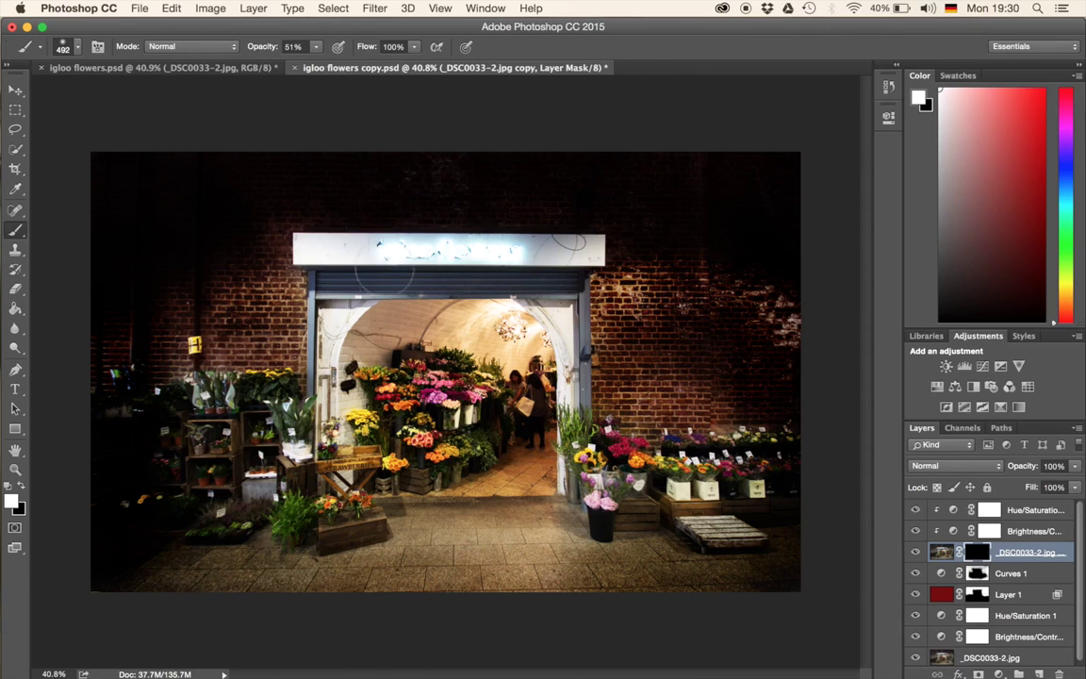
- Set the brush size to 396 px
{"action": "left_click", "coordinate": [79, 49]}
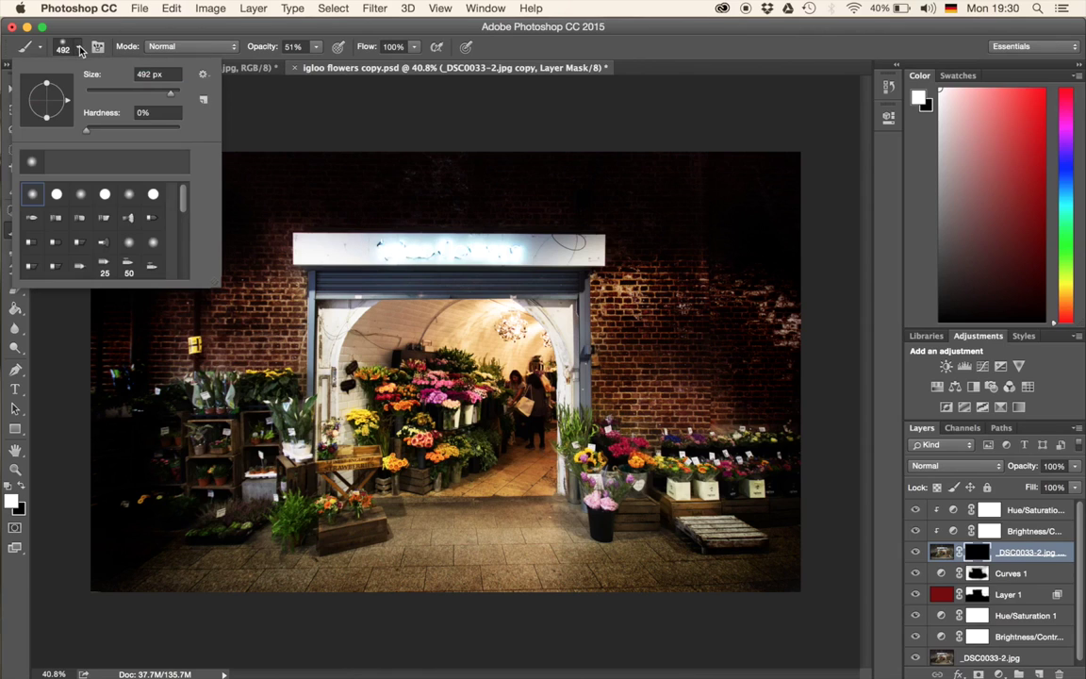
{"action": "left_click", "coordinate": [168, 94]}
{"action": "left_click_drag", "start_coordinate": [169, 97], "coordinate": [168, 97]}
{"action": "left_click", "coordinate": [377, 250]}
- Paint white on the copy layer's mask across the igloo flowers sign to reveal its neon glow
{"action": "mouse_move", "coordinate": [377, 247]}
{"action": "left_mouse_down"}
{"action": "mouse_move", "coordinate": [533, 247]}
{"action": "mouse_move", "coordinate": [349, 247]}
{"action": "mouse_move", "coordinate": [509, 247]}
{"action": "mouse_move", "coordinate": [396, 247]}
{"action": "left_mouse_up"}
{"action": "left_click_drag", "start_coordinate": [301, 247], "coordinate": [471, 247]}
{"action": "mouse_move", "coordinate": [569, 242]}
{"action": "left_mouse_down"}
{"action": "mouse_move", "coordinate": [320, 247]}
{"action": "mouse_move", "coordinate": [622, 252]}
{"action": "mouse_move", "coordinate": [451, 234]}
{"action": "mouse_move", "coordinate": [326, 243]}
{"action": "mouse_move", "coordinate": [552, 249]}
{"action": "left_mouse_up"}
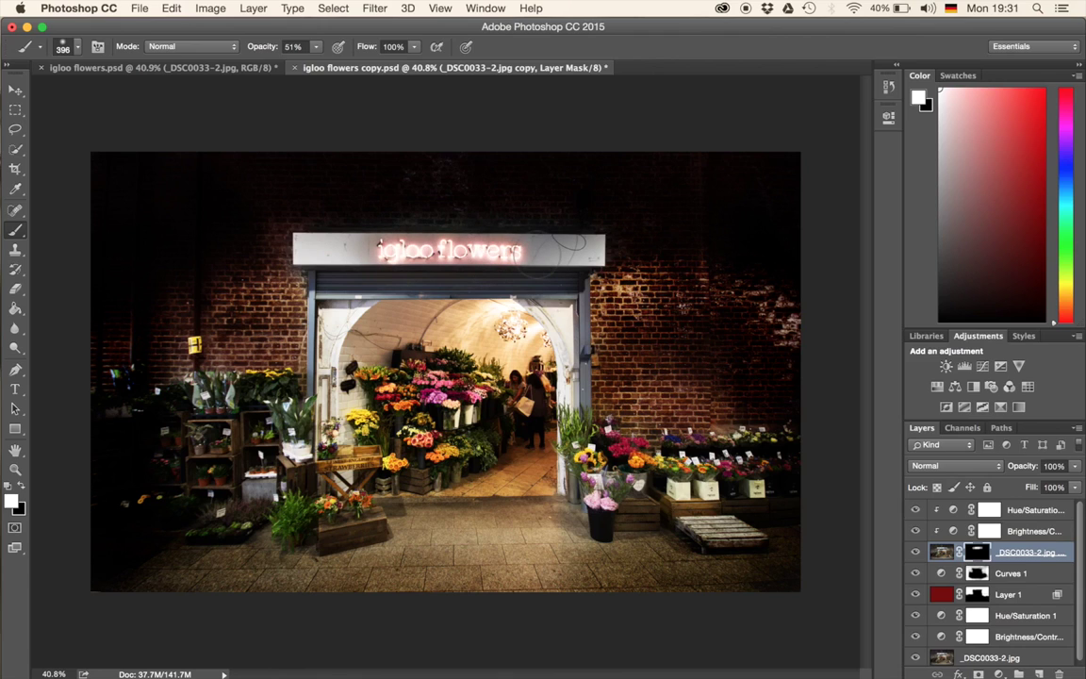
{"action": "mouse_move", "coordinate": [557, 247]}
{"action": "left_mouse_down"}
{"action": "mouse_move", "coordinate": [399, 240]}
{"action": "mouse_move", "coordinate": [510, 231]}
{"action": "left_mouse_up"}
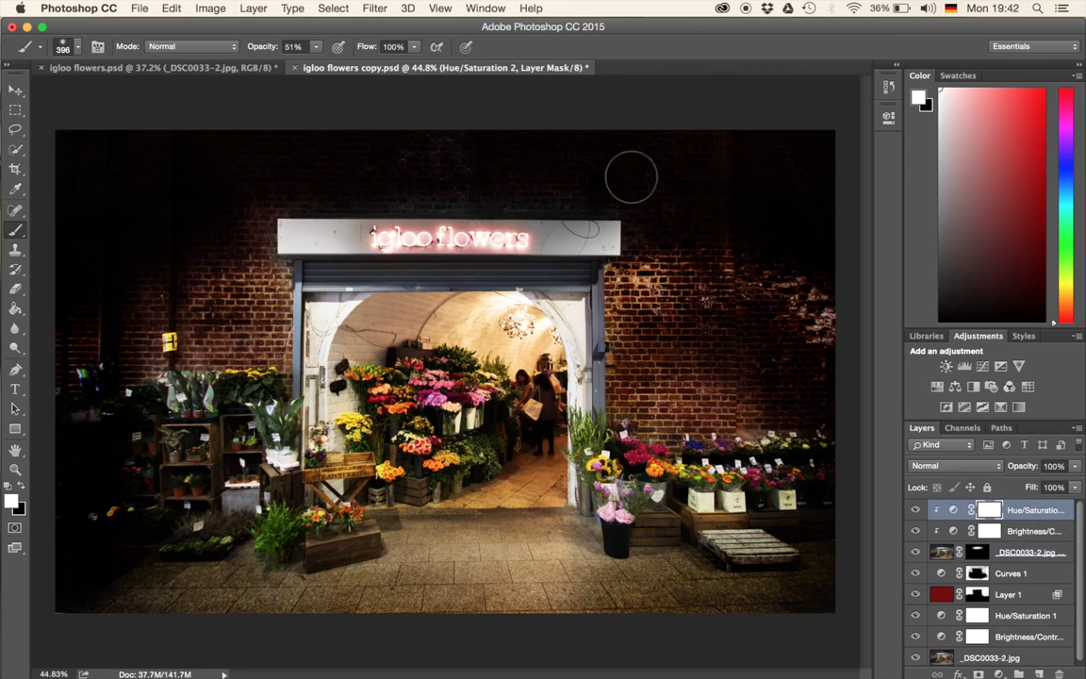
- Add a Hue/Saturation 3 layer targeting Greens, with Hue +180 and range sliders at 61°/90°–121°/150°
{"action": "left_click", "coordinate": [938, 388]}
{"action": "left_click", "coordinate": [939, 389]}
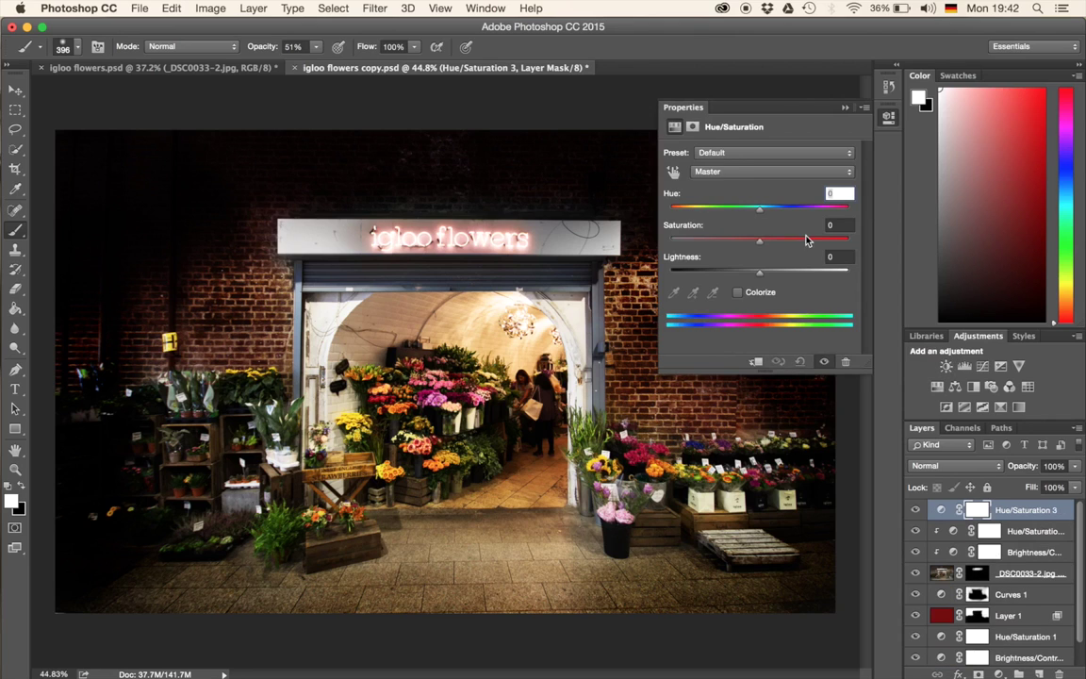
{"action": "left_click", "coordinate": [714, 171]}
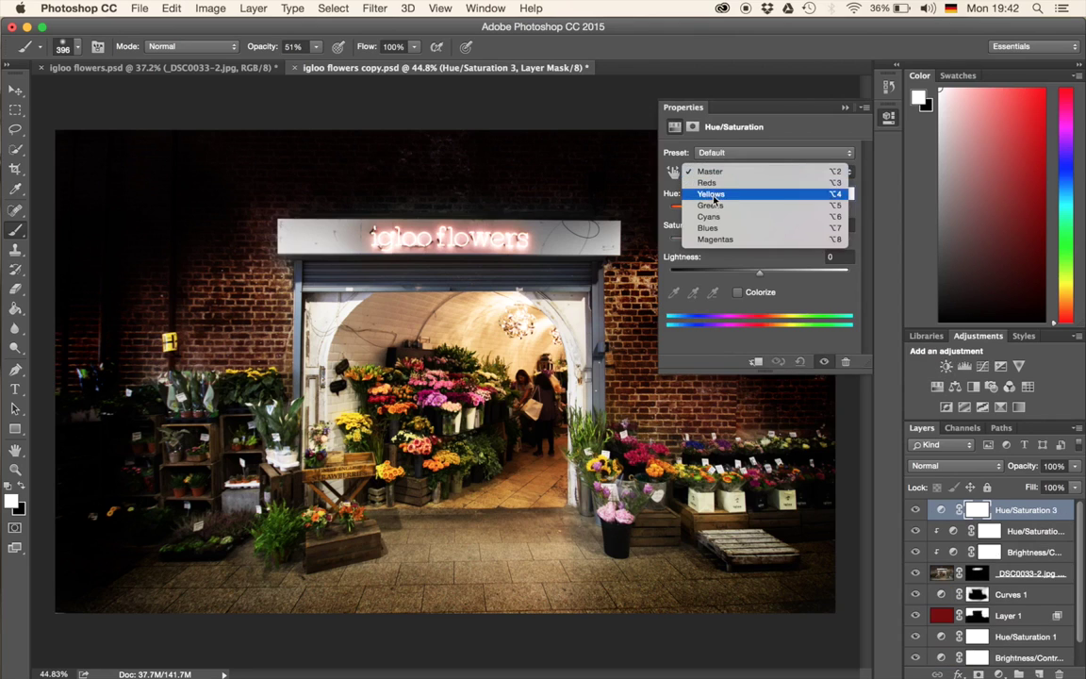
{"action": "left_click", "coordinate": [714, 204]}
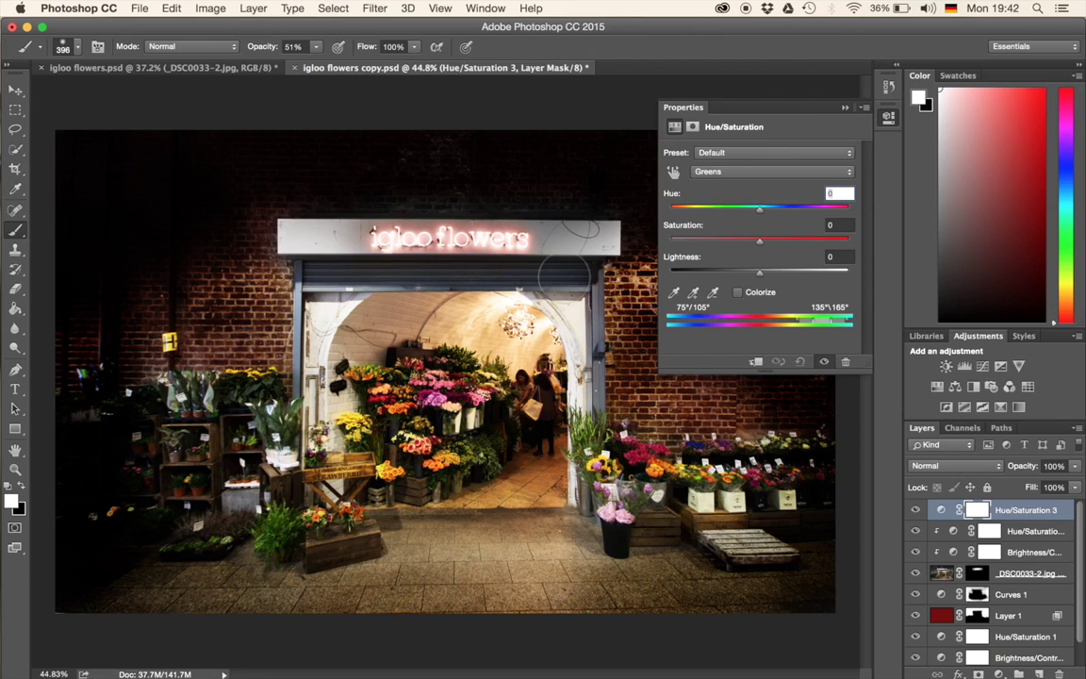
{"action": "left_click_drag", "start_coordinate": [795, 209], "coordinate": [878, 211]}
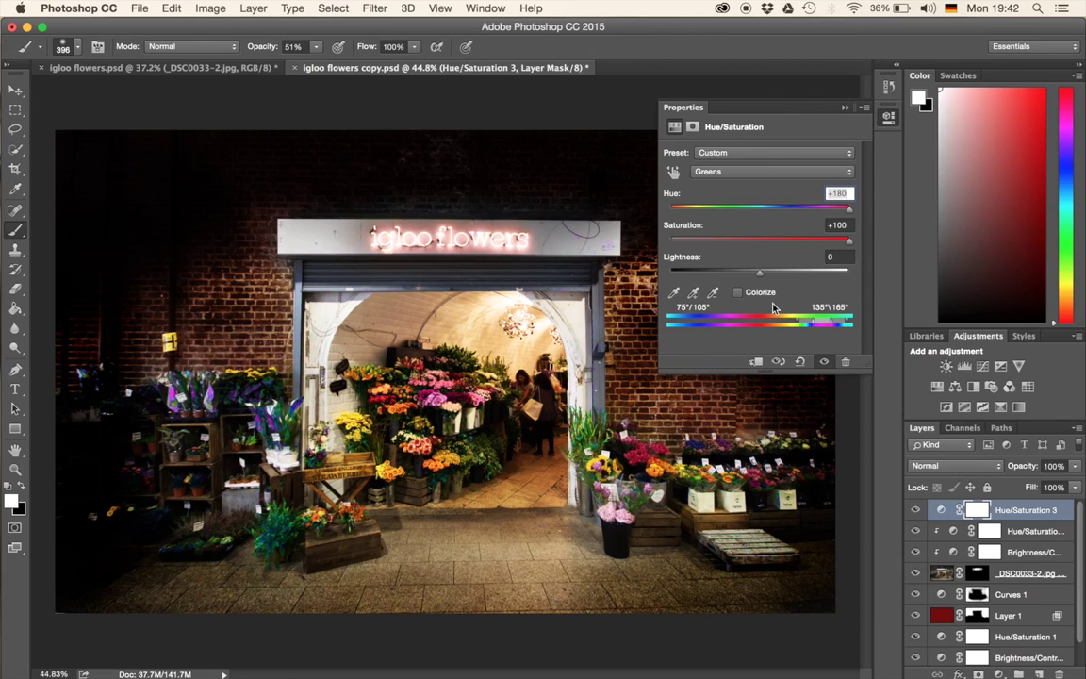
{"action": "mouse_move", "coordinate": [823, 324]}
{"action": "left_mouse_down"}
{"action": "mouse_move", "coordinate": [766, 328]}
{"action": "mouse_move", "coordinate": [819, 325]}
{"action": "left_mouse_up"}
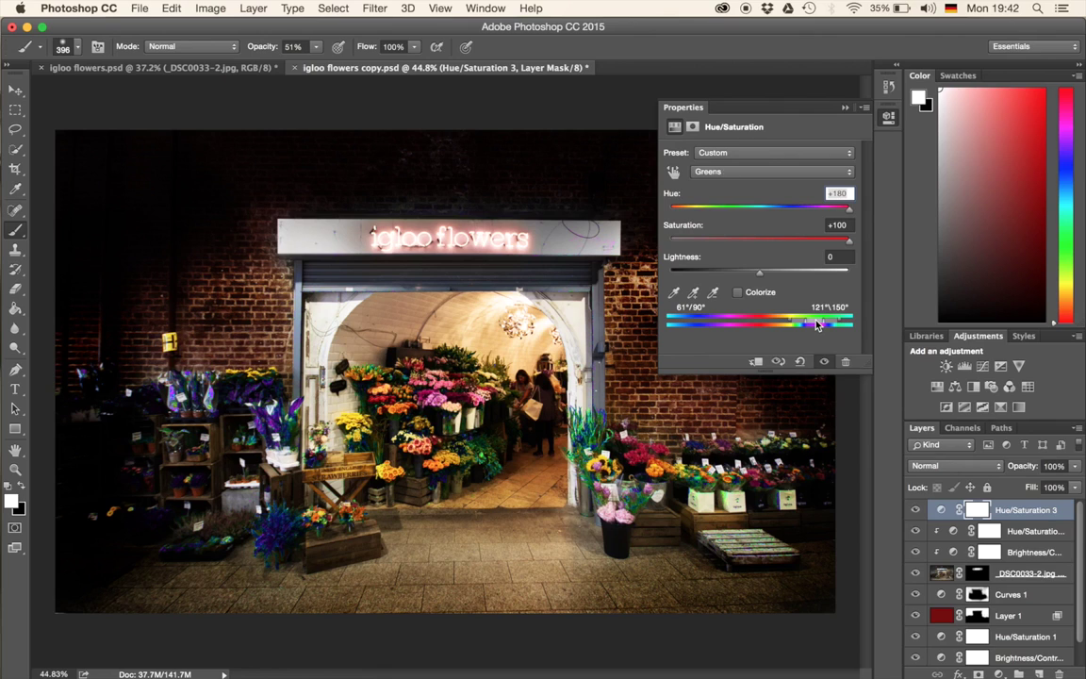
- Set the greens to Hue +38 and Saturation +55, toggling the layer to compare before and after
{"action": "left_click", "coordinate": [759, 207]}
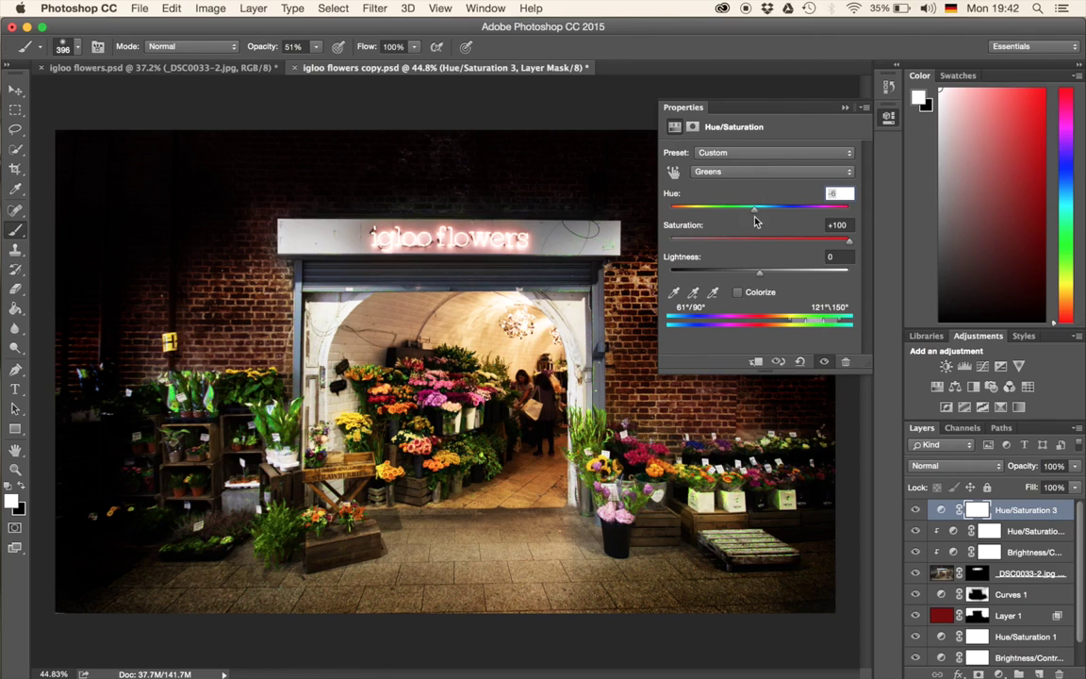
{"action": "left_click", "coordinate": [759, 238]}
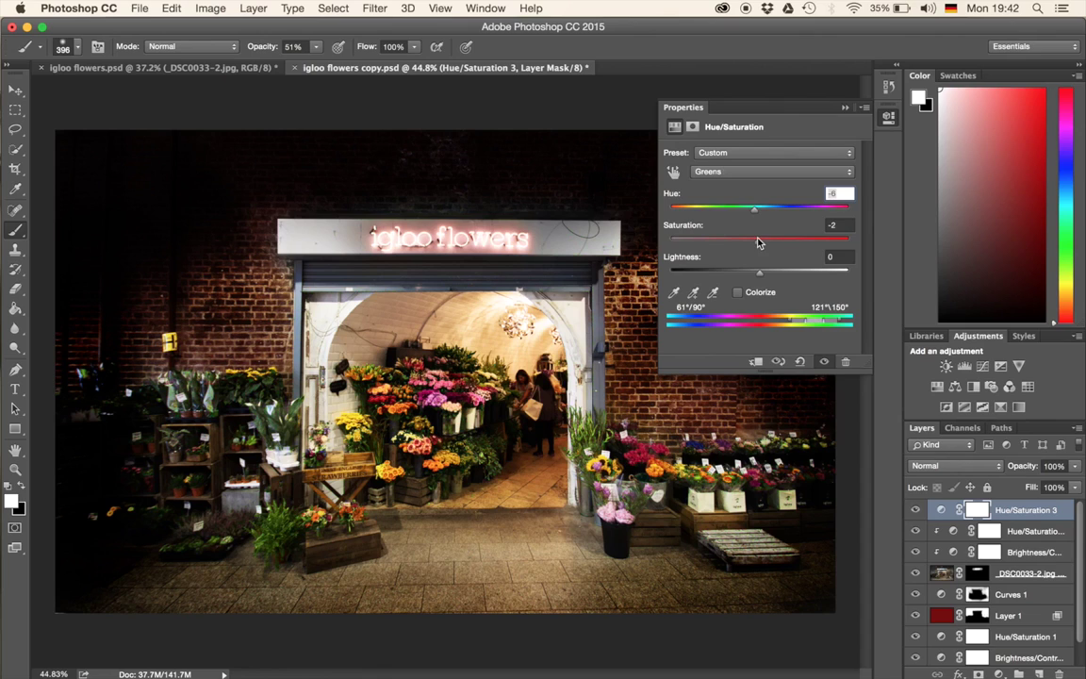
{"action": "left_click_drag", "start_coordinate": [754, 210], "coordinate": [798, 244]}
{"action": "left_click_drag", "start_coordinate": [788, 215], "coordinate": [797, 214]}
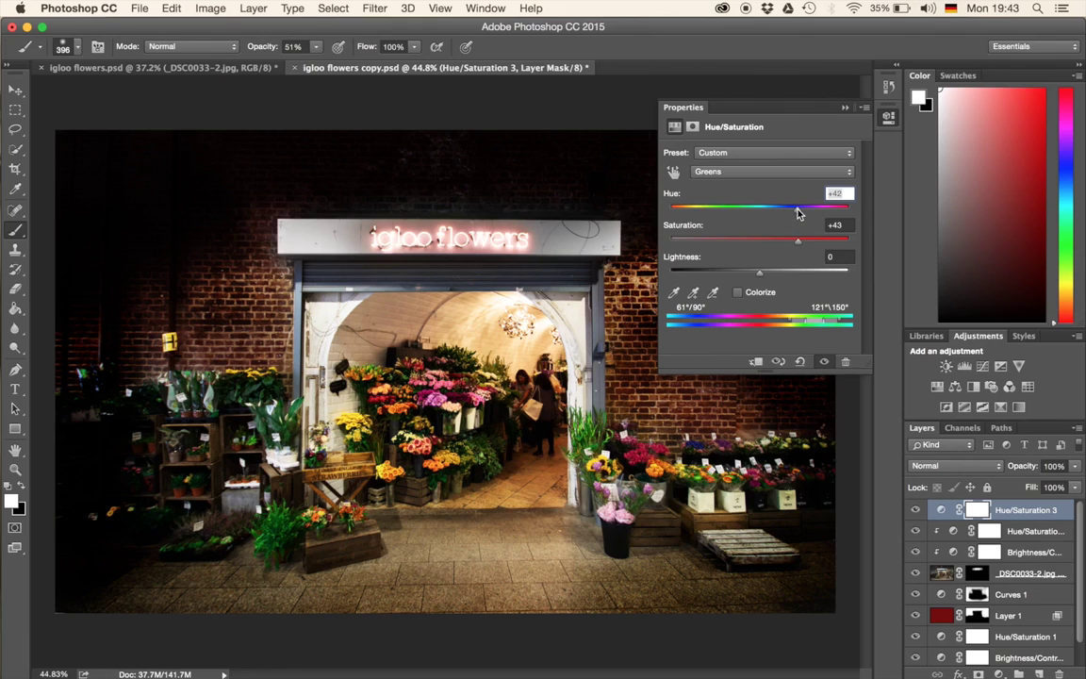
{"action": "left_click", "coordinate": [917, 510]}
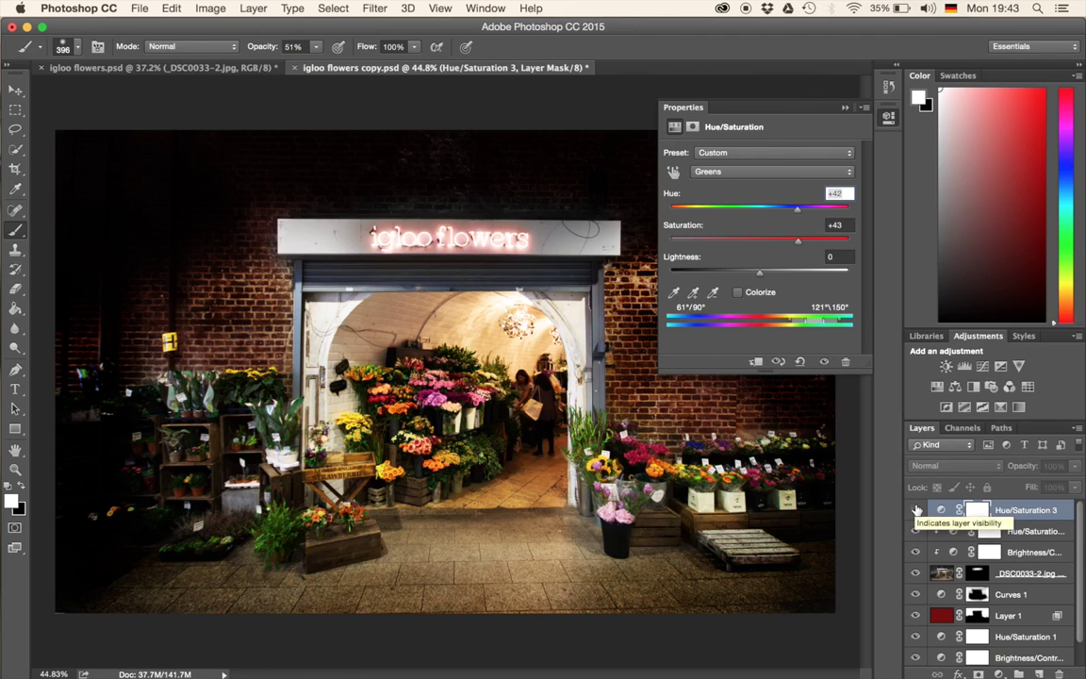
{"action": "left_click", "coordinate": [916, 510]}
{"action": "left_click_drag", "start_coordinate": [799, 213], "coordinate": [803, 246]}
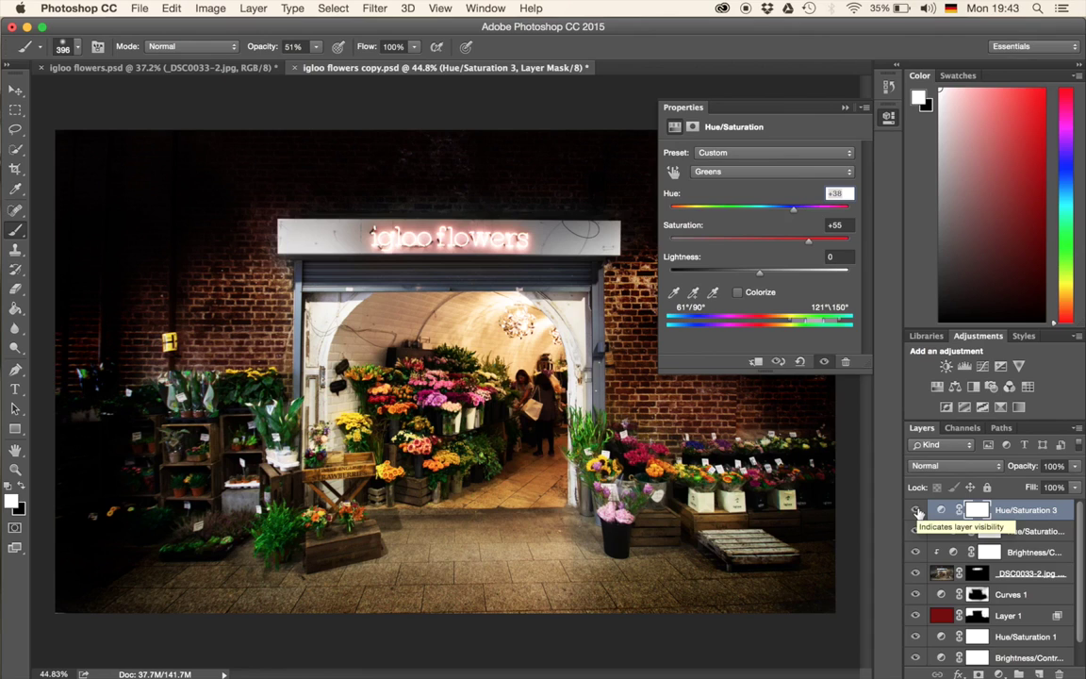
{"action": "left_click", "coordinate": [917, 511]}
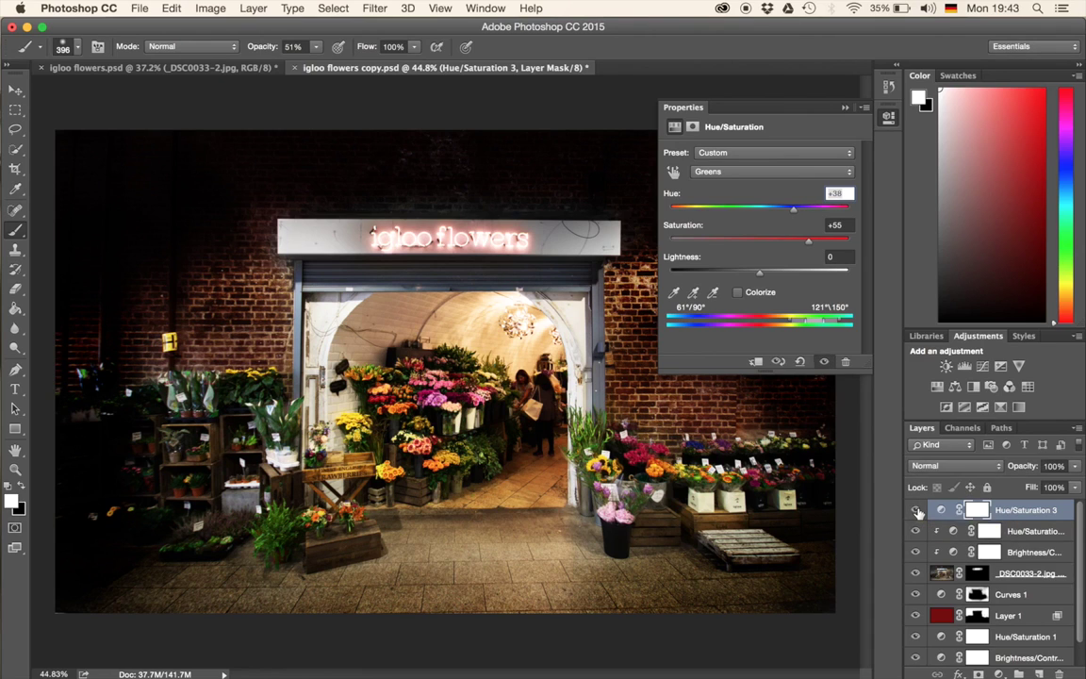
{"action": "left_click", "coordinate": [917, 511]}
{"action": "left_click", "coordinate": [846, 109]}
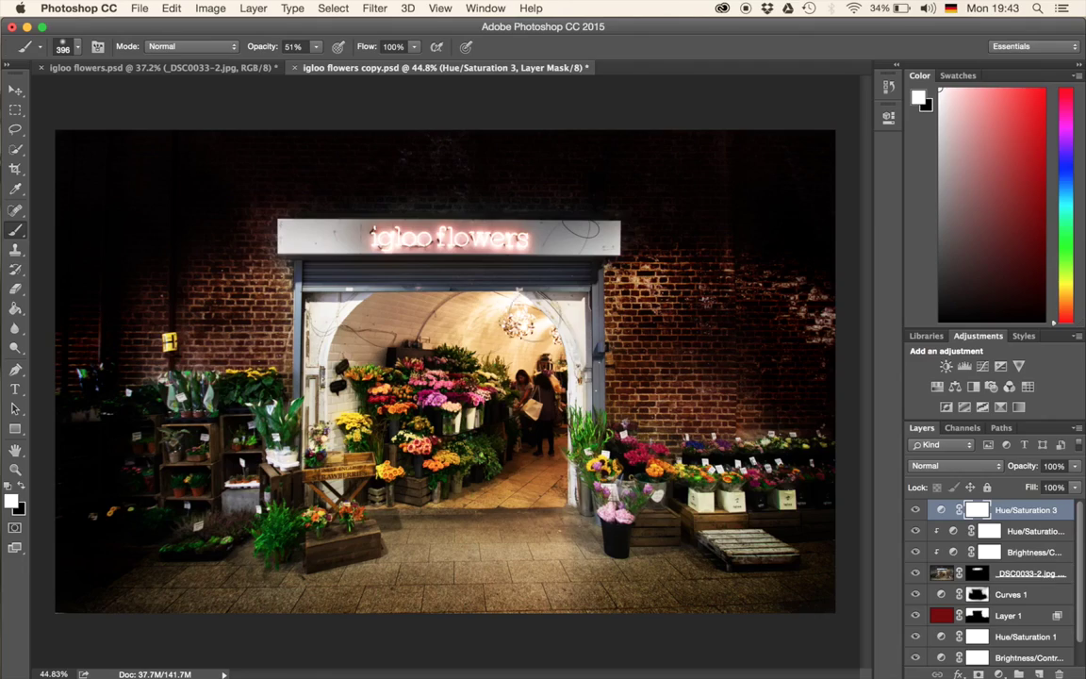
- Zoom in, add a new Layer 2, and stamp all visible layers into it with Cmd+Option+Shift+E
{"action": "scroll", "coordinate": [559, 271], "scroll_direction": "up", "scroll_amount": 5}
{"action": "scroll", "coordinate": [569, 271], "scroll_direction": "up", "scroll_amount": 4}
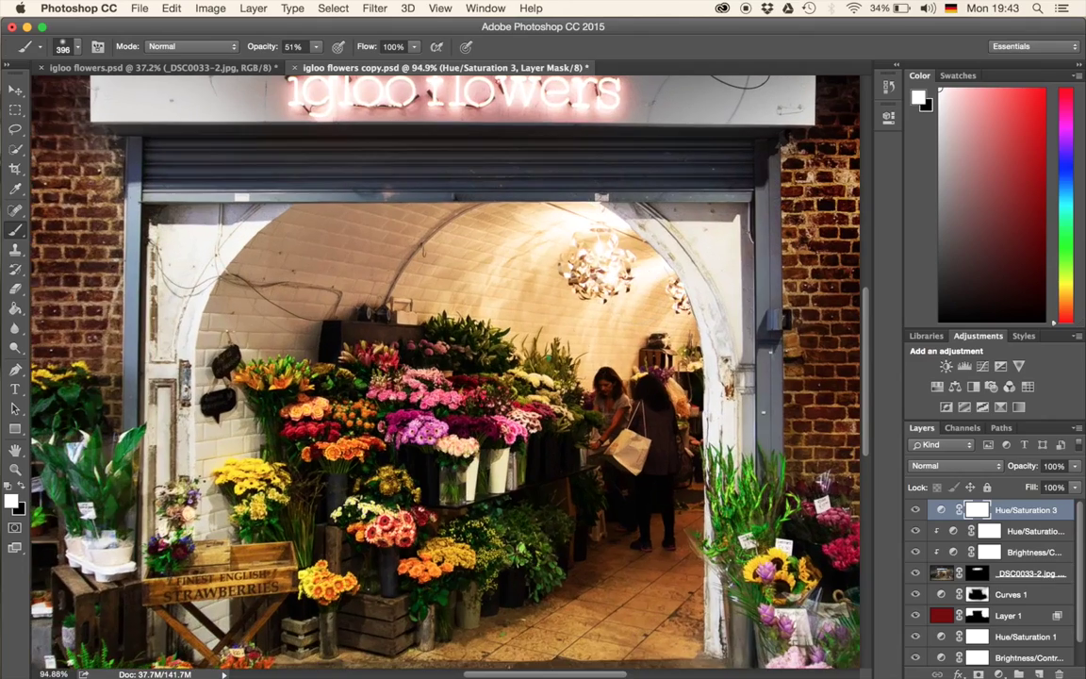
{"action": "scroll", "coordinate": [632, 294], "scroll_direction": "up", "scroll_amount": 5}
{"action": "scroll", "coordinate": [627, 299], "scroll_direction": "right", "scroll_amount": 5}
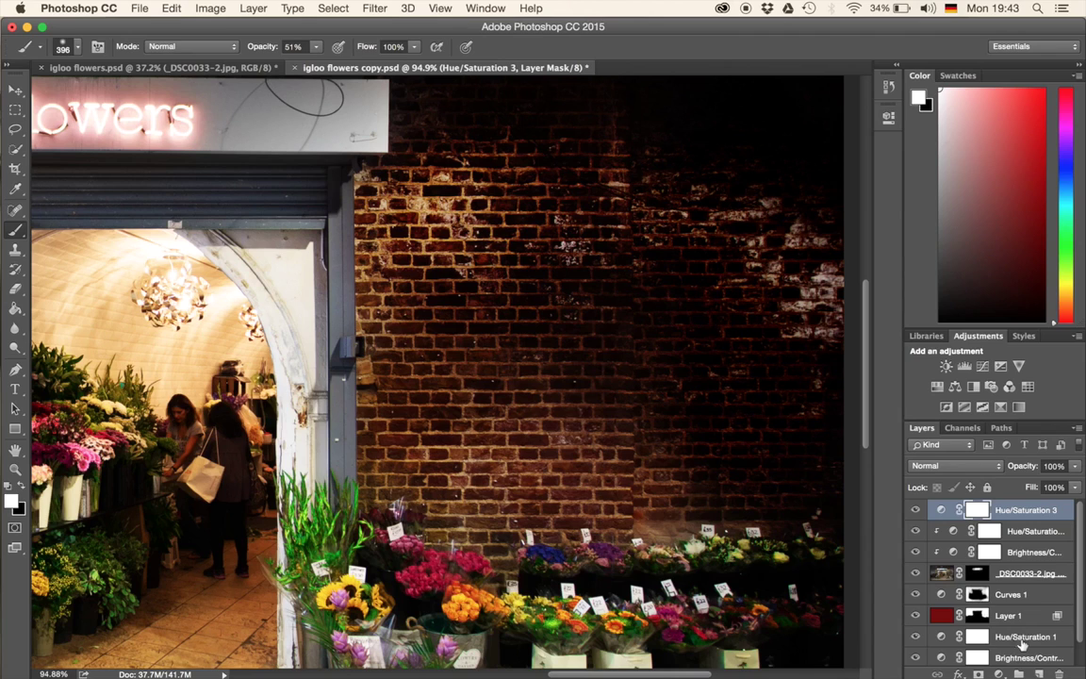
{"action": "left_click", "coordinate": [1041, 672]}
{"action": "left_click", "coordinate": [642, 491], "text": "alt"}
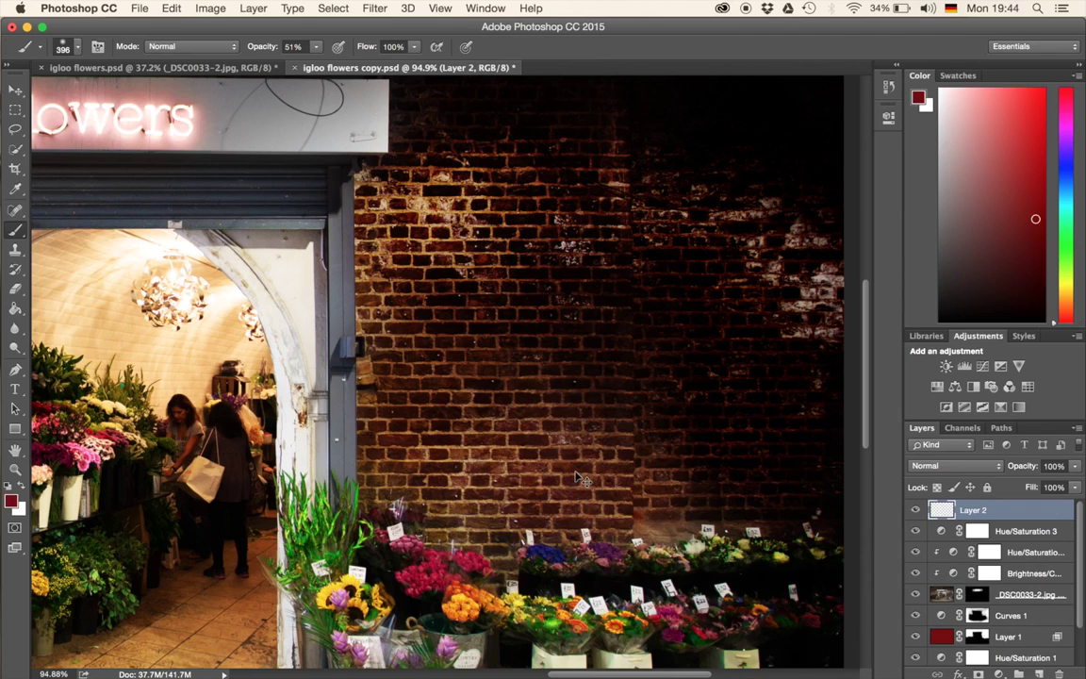
{"action": "key", "text": "super+alt+shift+e"}
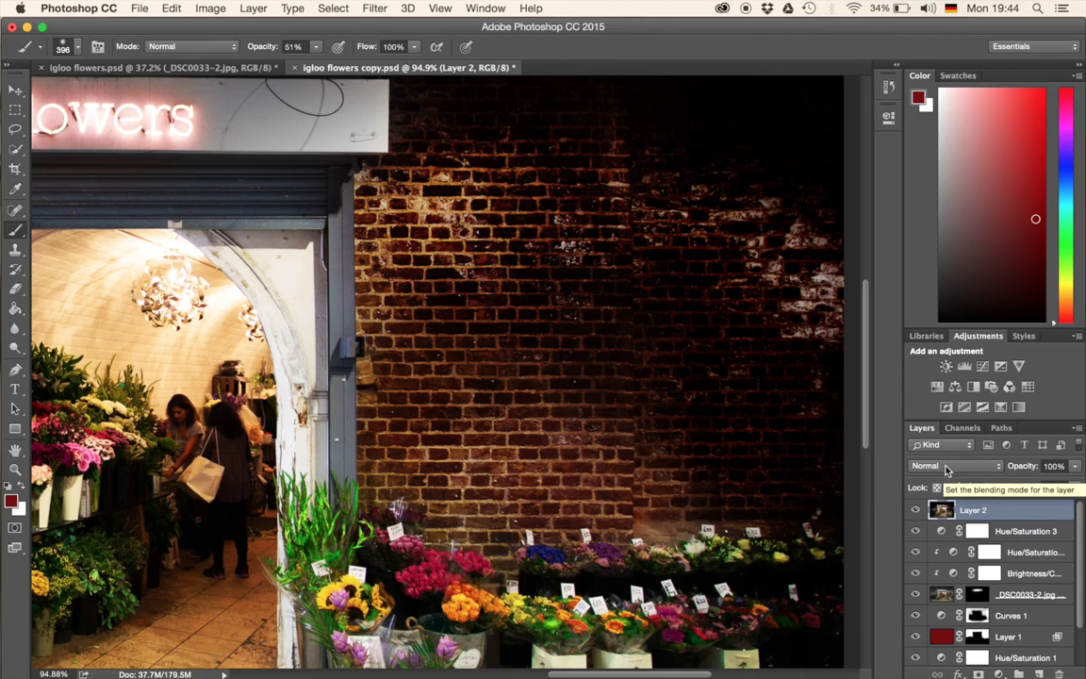
{"action": "left_click", "coordinate": [947, 467]}
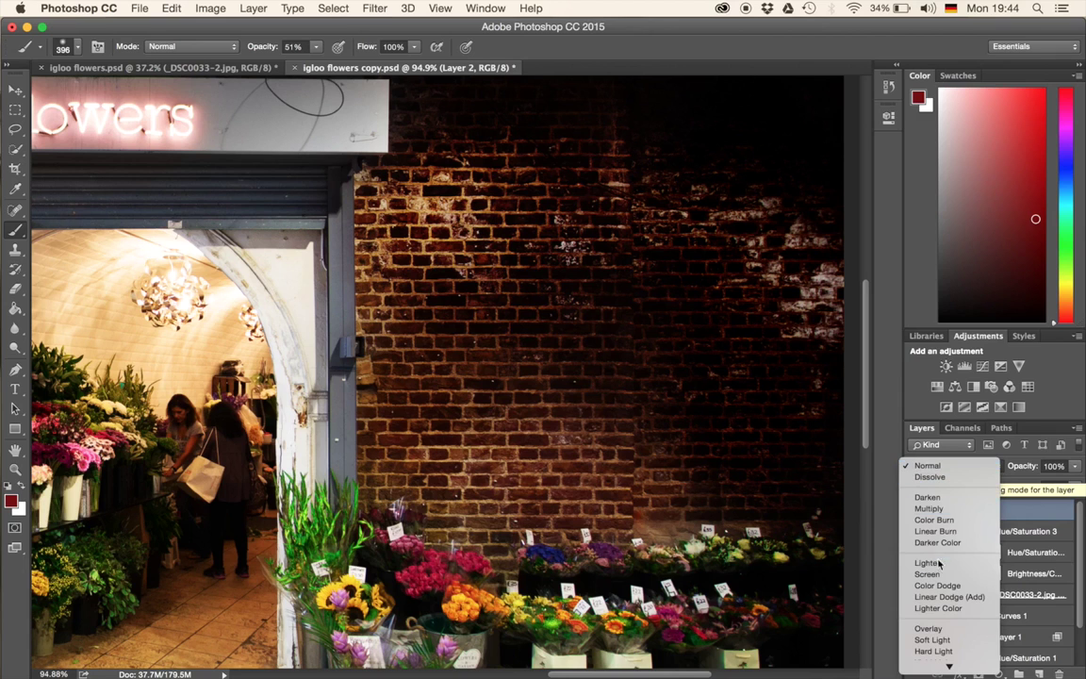
- Set Layer 2 to Soft Light, apply a 1.8 px High Pass filter, and duplicate the layer
{"action": "left_click", "coordinate": [932, 640]}
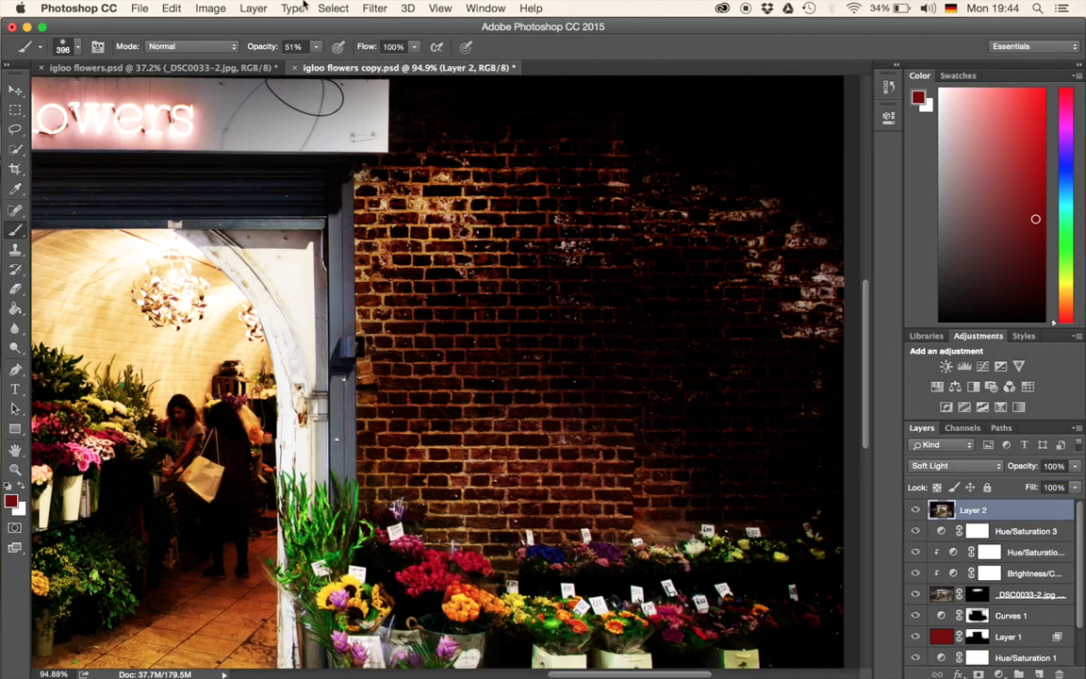
{"action": "left_click", "coordinate": [292, 8]}
{"action": "mouse_move", "coordinate": [375, 7]}
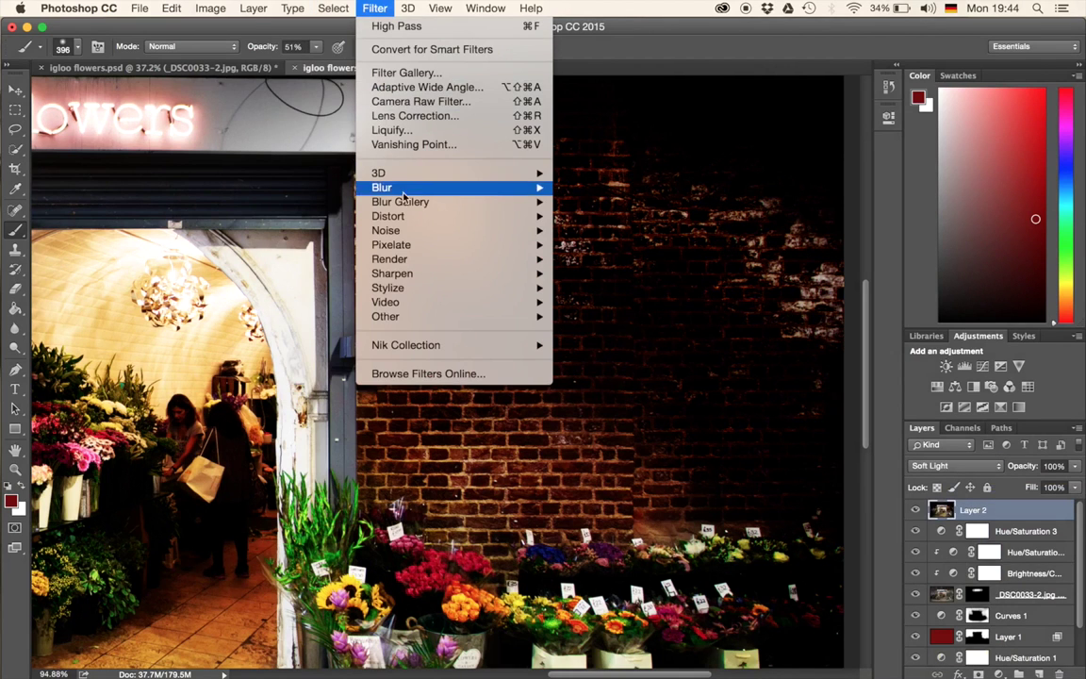
{"action": "mouse_move", "coordinate": [412, 322]}
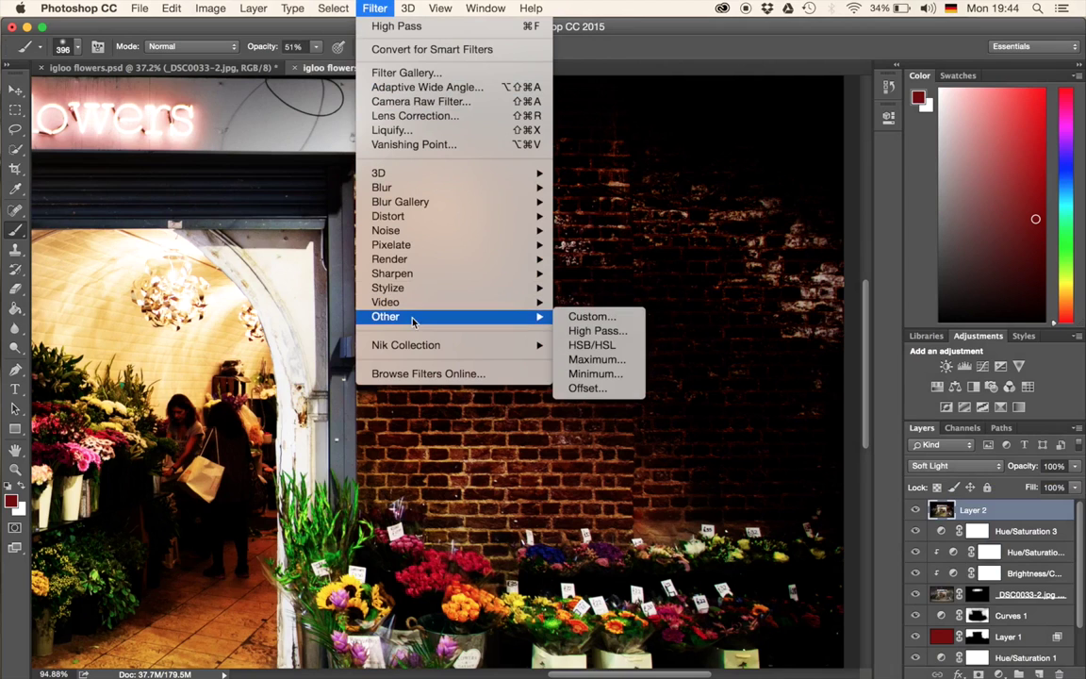
{"action": "left_click", "coordinate": [589, 331]}
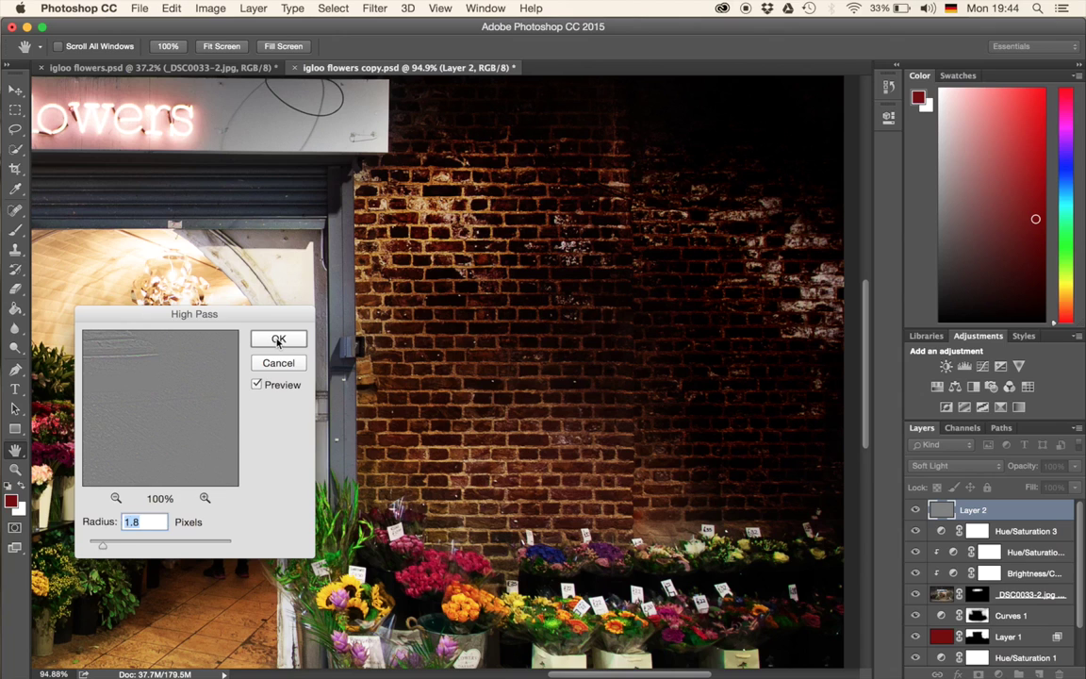
{"action": "left_click", "coordinate": [279, 340]}
{"action": "key", "text": "b"}
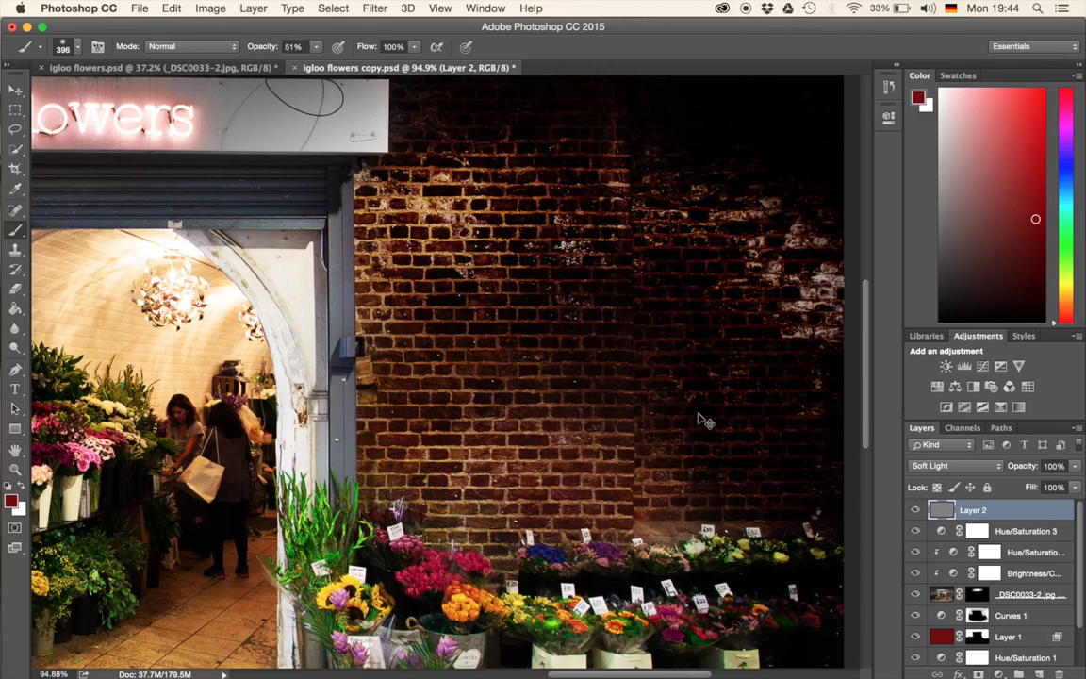
{"action": "key", "text": "super+j"}
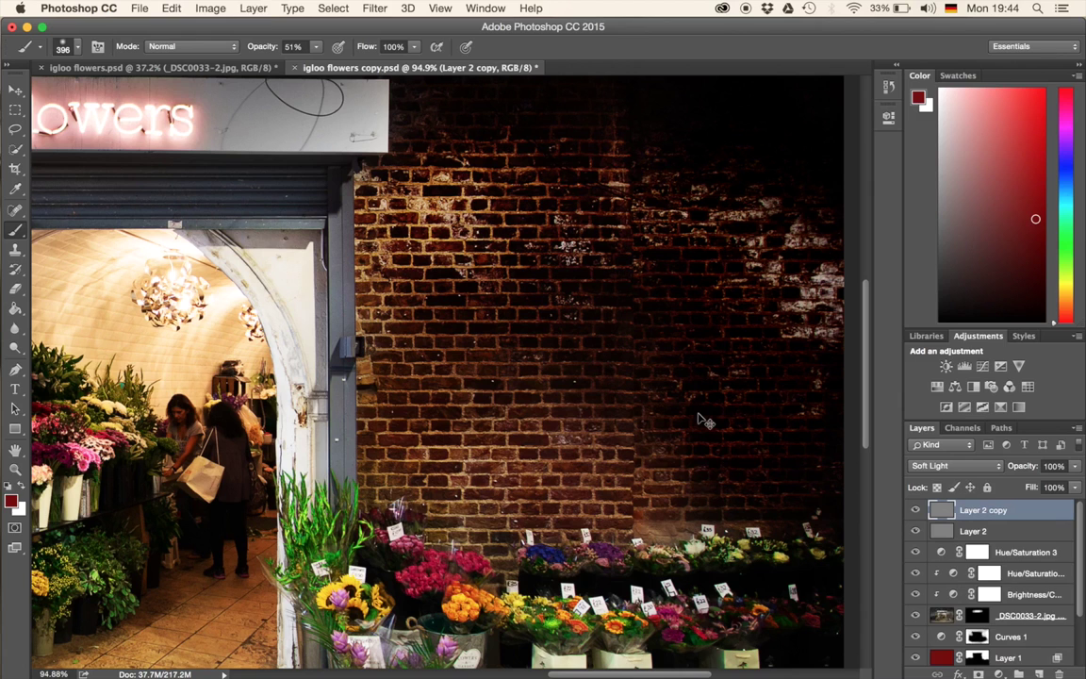
- Make two more copies of Layer 2, then group Layer 2 and all its copies into Group 1
{"action": "key", "text": "super+j"}
{"action": "key", "text": "super+j"}
{"action": "key", "text": "super+j"}
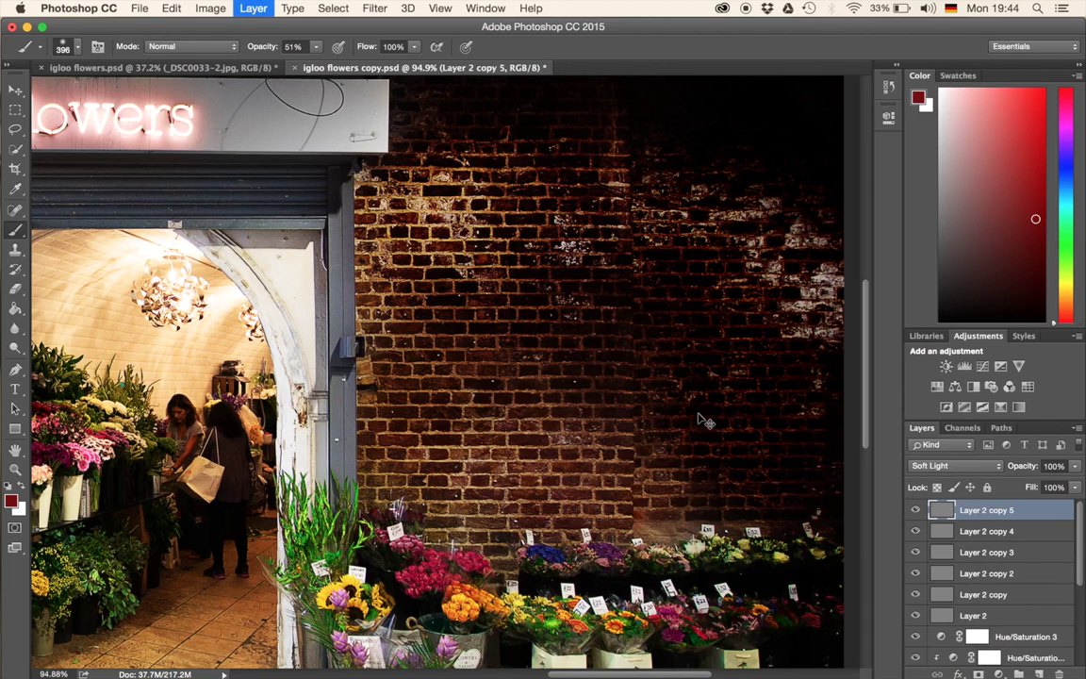
{"action": "key", "text": "super+j"}
{"action": "key", "text": "super+j"}
{"action": "key", "text": "super+j"}
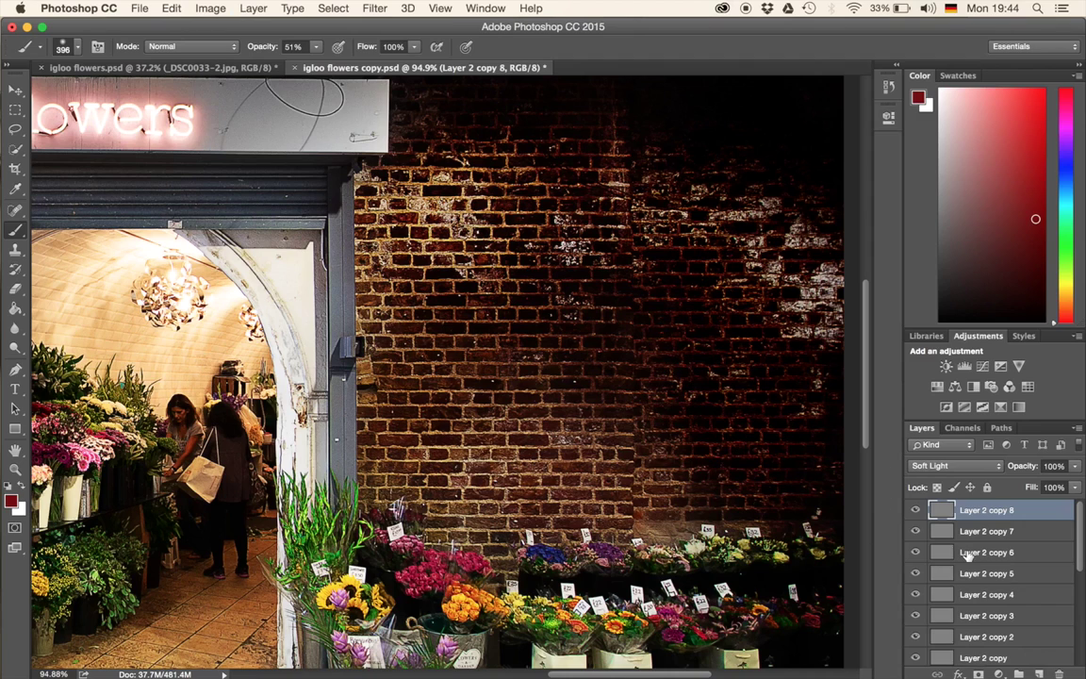
{"action": "scroll", "coordinate": [967, 557], "scroll_direction": "down", "scroll_amount": 2}
{"action": "scroll", "coordinate": [968, 558], "scroll_direction": "down", "scroll_amount": 2}
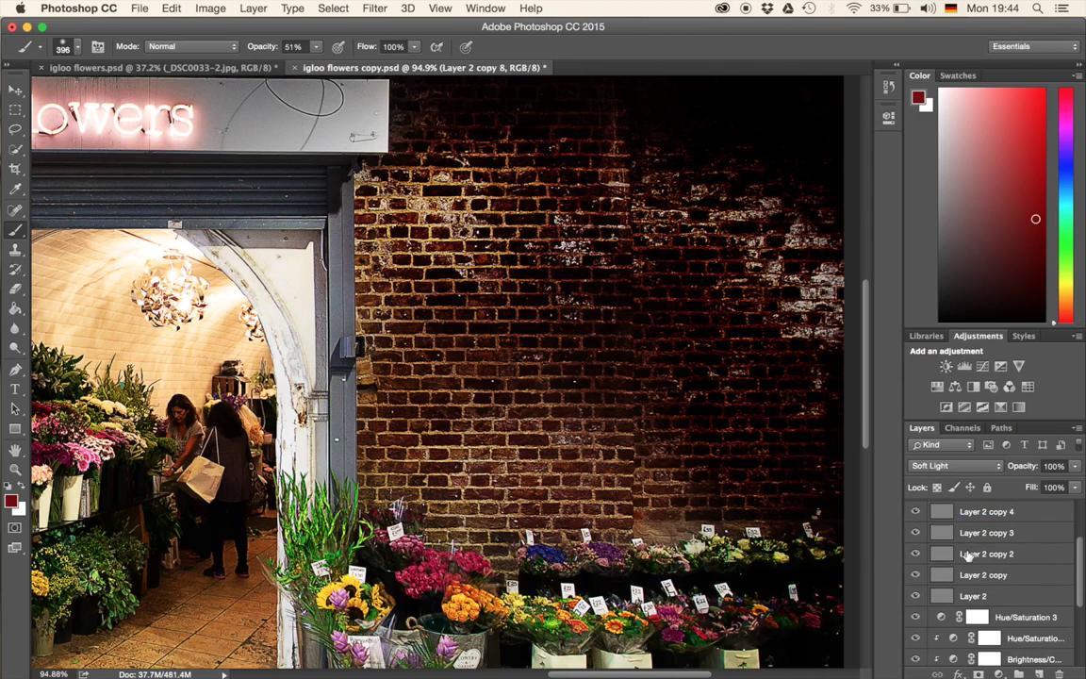
{"action": "left_click", "coordinate": [946, 598], "text": "shift"}
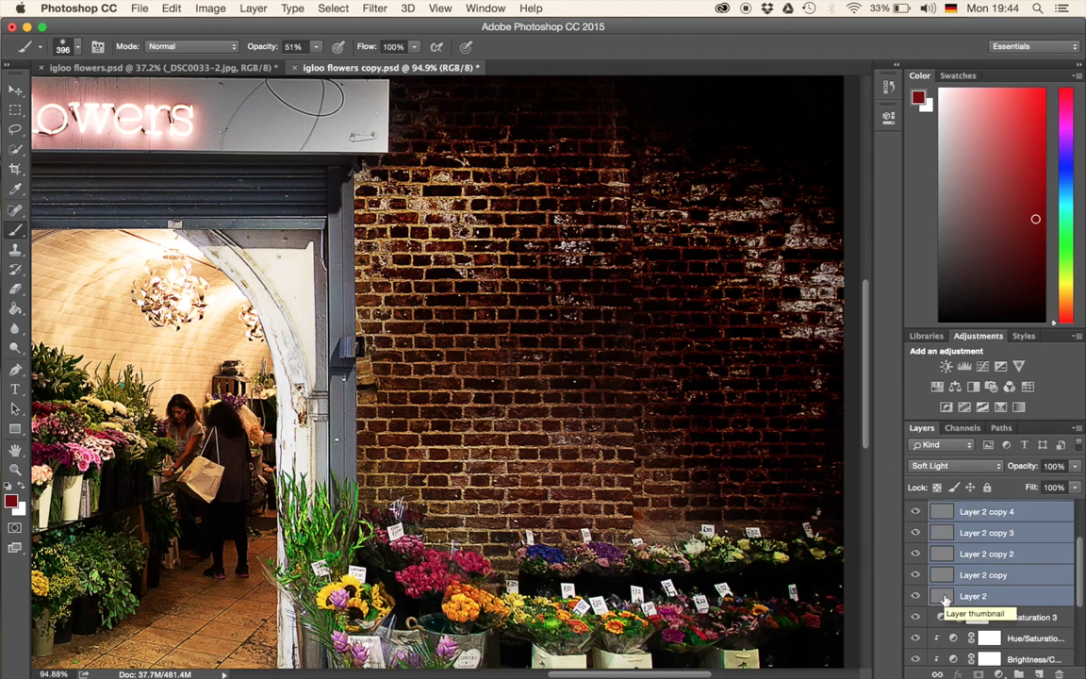
{"action": "key", "text": "super+g"}
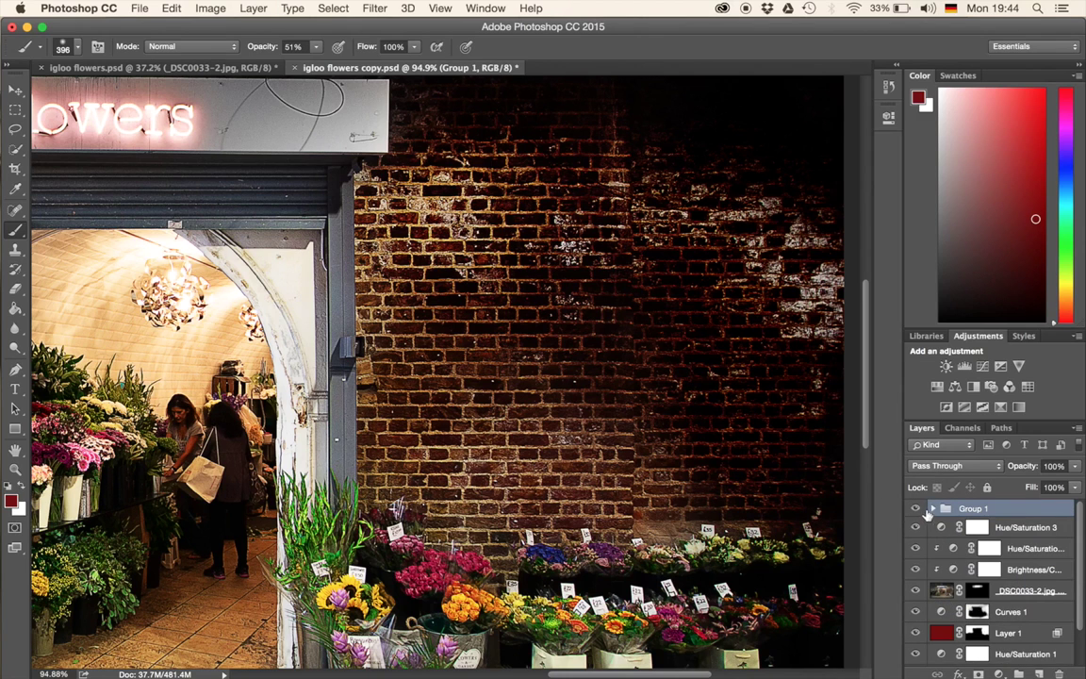
{"action": "scroll", "coordinate": [695, 400], "scroll_direction": "up", "scroll_amount": 3}
{"action": "scroll", "coordinate": [695, 399], "scroll_direction": "right", "scroll_amount": 2}
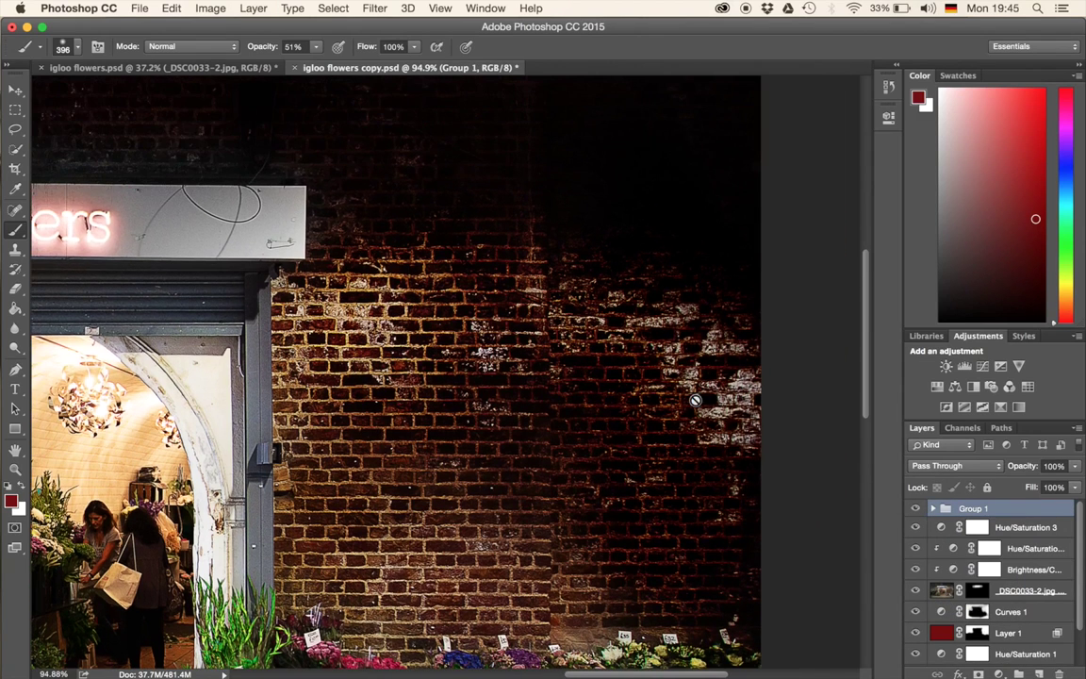
{"action": "left_click", "coordinate": [914, 508]}
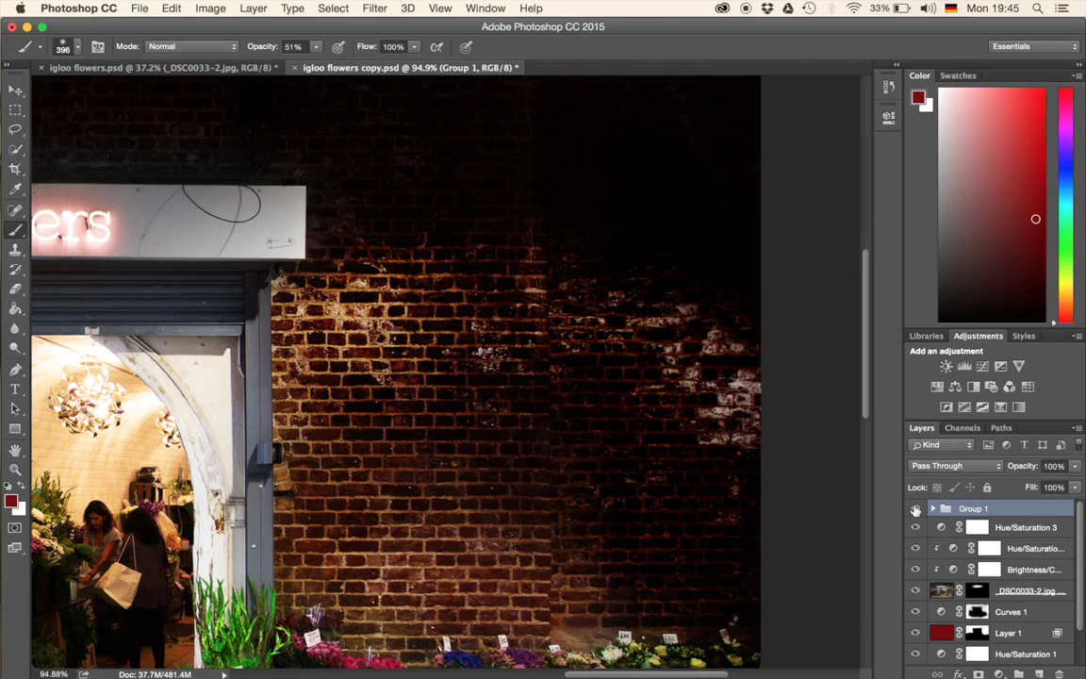
{"action": "left_click", "coordinate": [915, 509]}
{"action": "left_click", "coordinate": [915, 508]}
{"action": "left_click", "coordinate": [915, 508]}
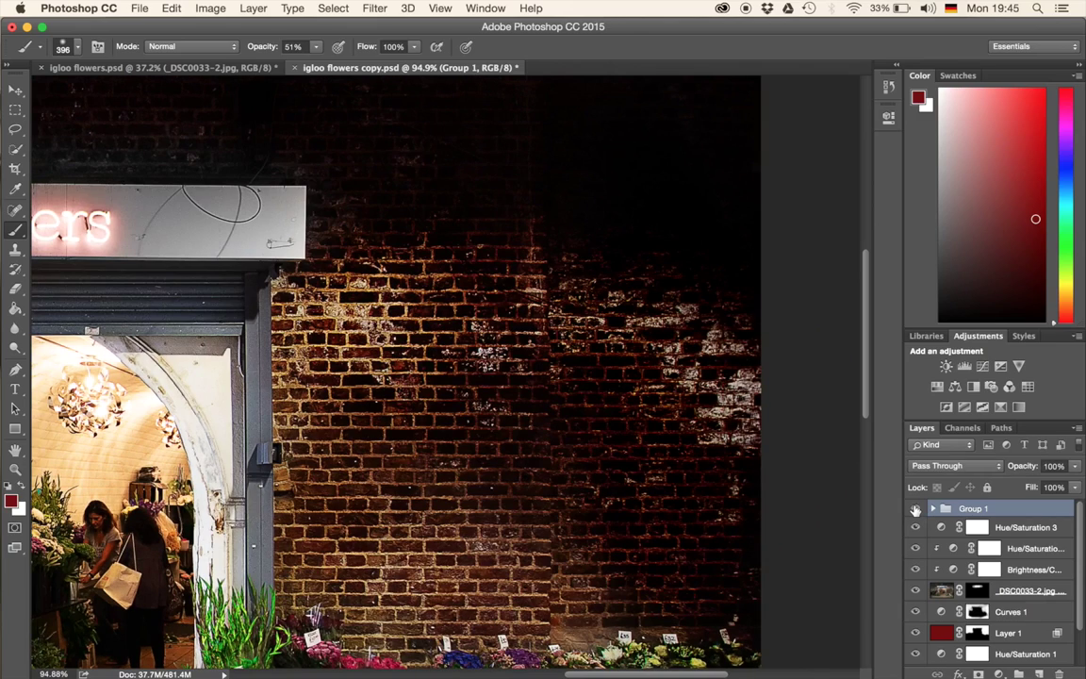
{"action": "left_click", "coordinate": [915, 508]}
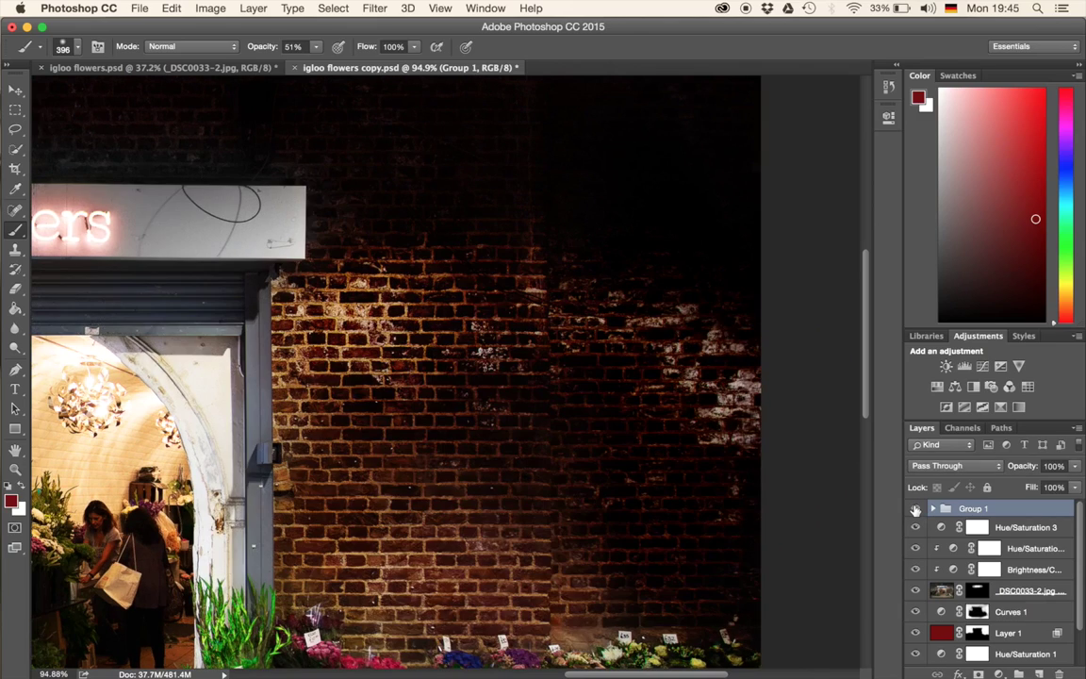
{"action": "left_click", "coordinate": [914, 508]}
{"action": "left_click", "coordinate": [914, 508]}
{"action": "scroll", "coordinate": [530, 421], "scroll_direction": "down", "scroll_amount": 6}
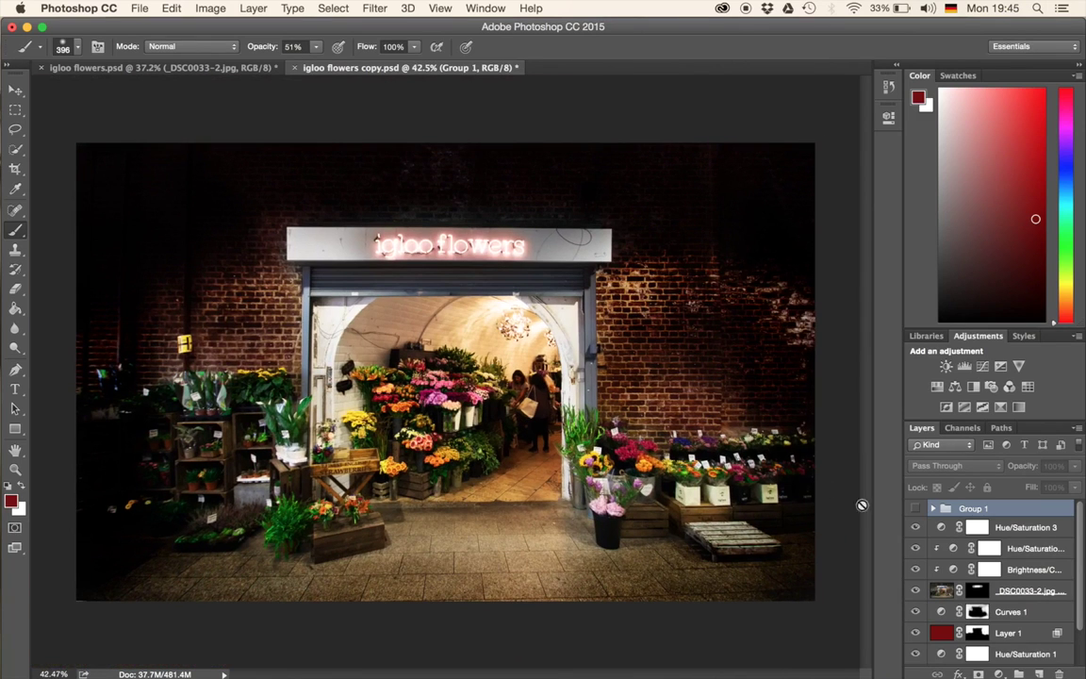
{"action": "left_click", "coordinate": [917, 508]}
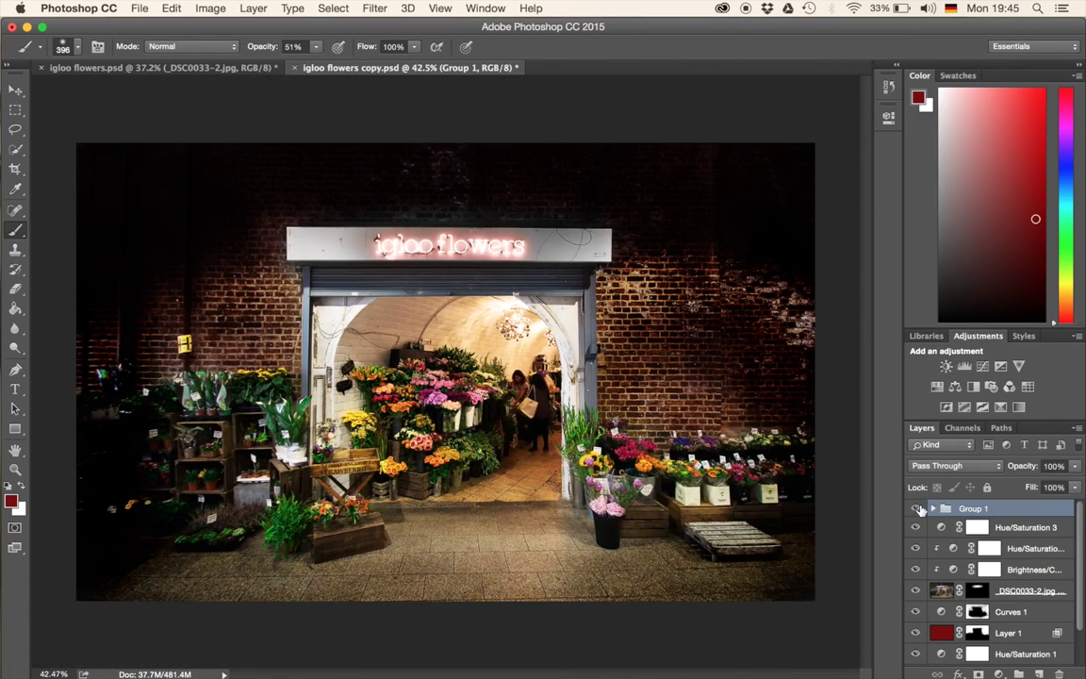
{"action": "left_click", "coordinate": [918, 508]}
{"action": "left_click", "coordinate": [917, 508]}
{"action": "left_click", "coordinate": [920, 509]}
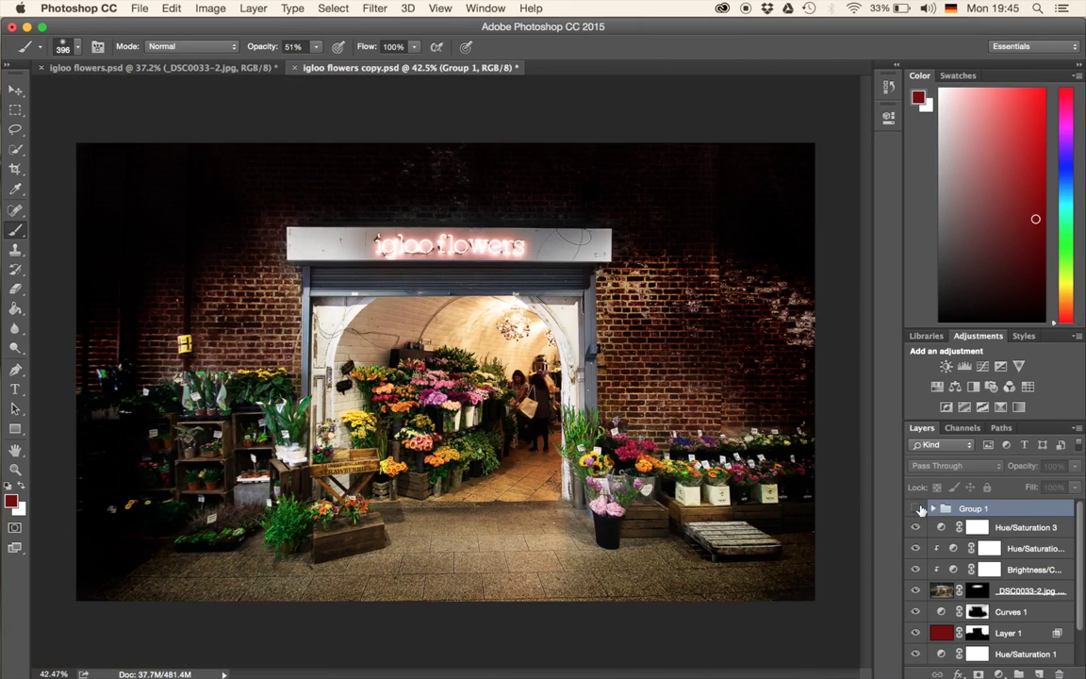
{"action": "left_click", "coordinate": [920, 509]}
{"action": "left_click", "coordinate": [919, 509]}
{"action": "left_click", "coordinate": [919, 509]}
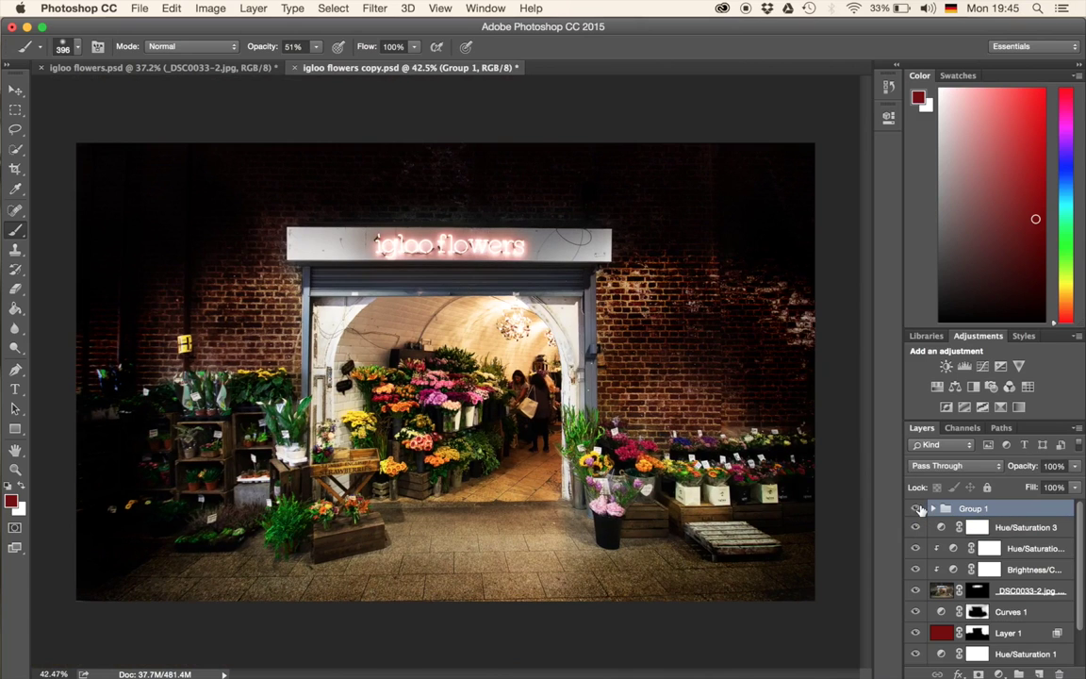
{"action": "left_click", "coordinate": [920, 509]}
{"action": "left_click", "coordinate": [920, 510]}
{"action": "left_click", "coordinate": [919, 509]}
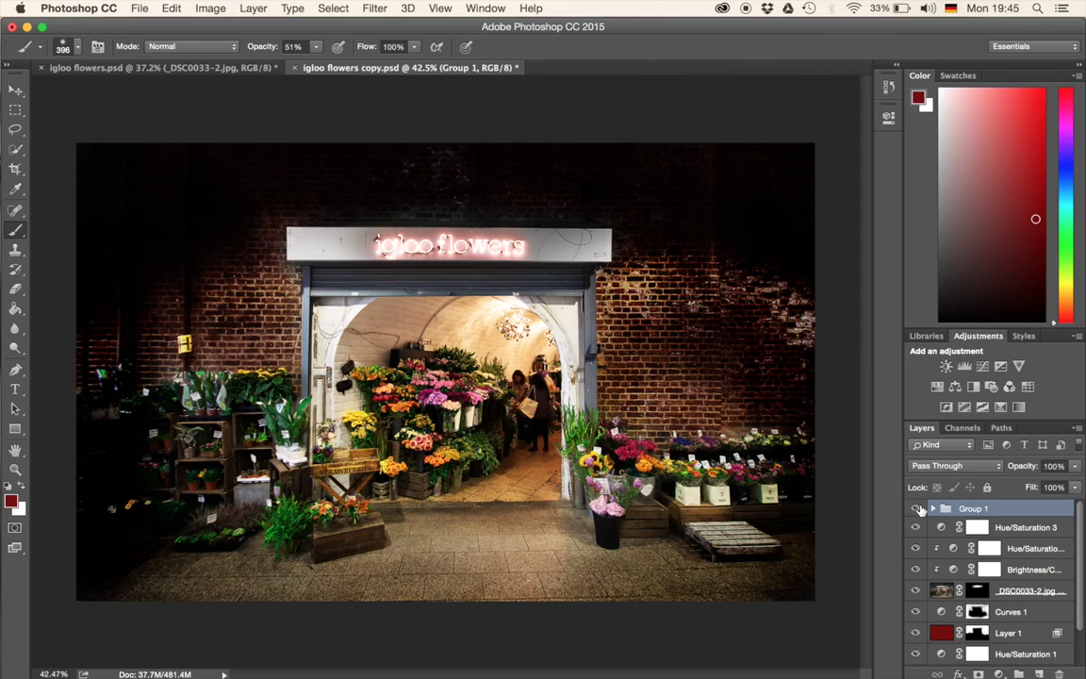
{"action": "left_click", "coordinate": [919, 509]}
{"action": "left_click", "coordinate": [919, 509]}
{"action": "left_click", "coordinate": [920, 509]}
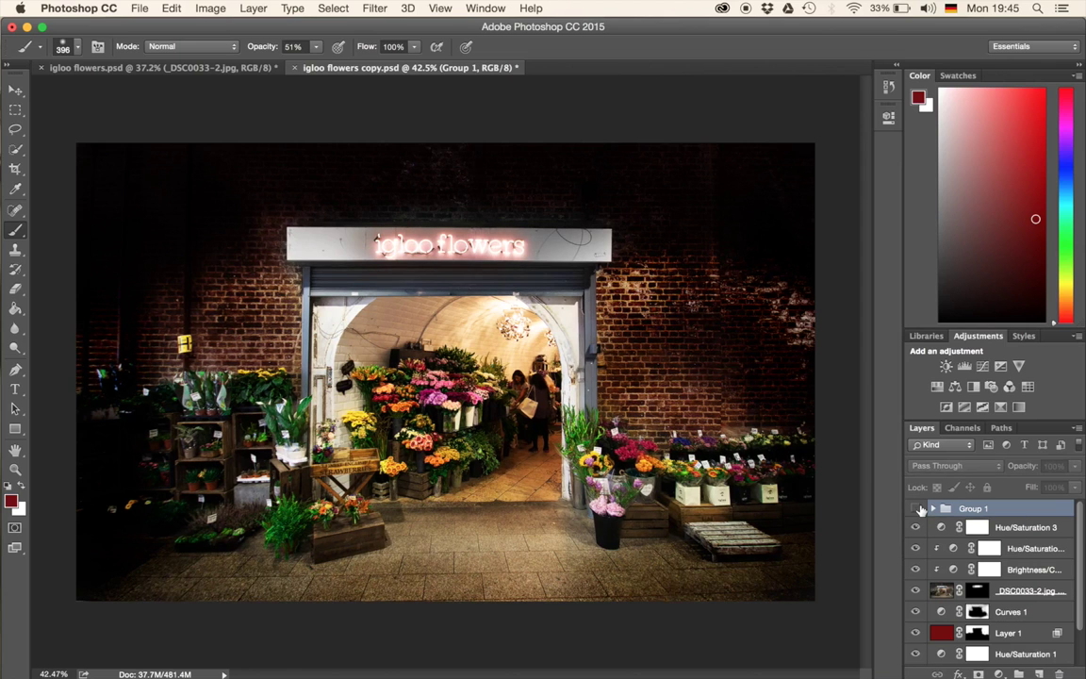
{"action": "left_click", "coordinate": [920, 509]}
{"action": "left_click", "coordinate": [920, 509]}
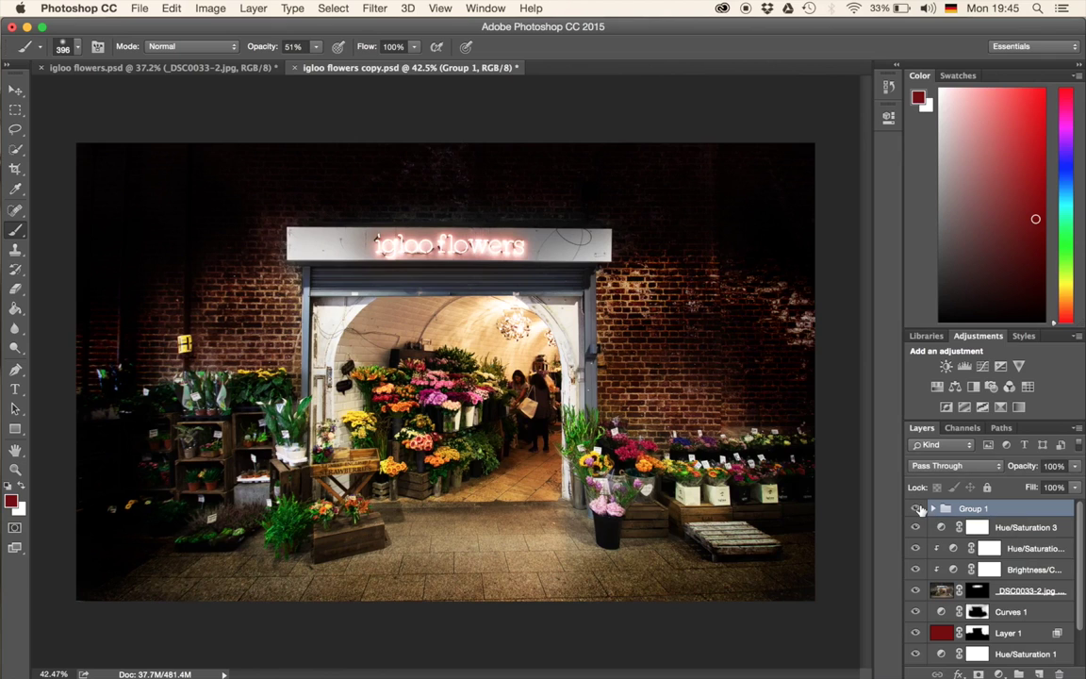
{"action": "left_click", "coordinate": [920, 510]}
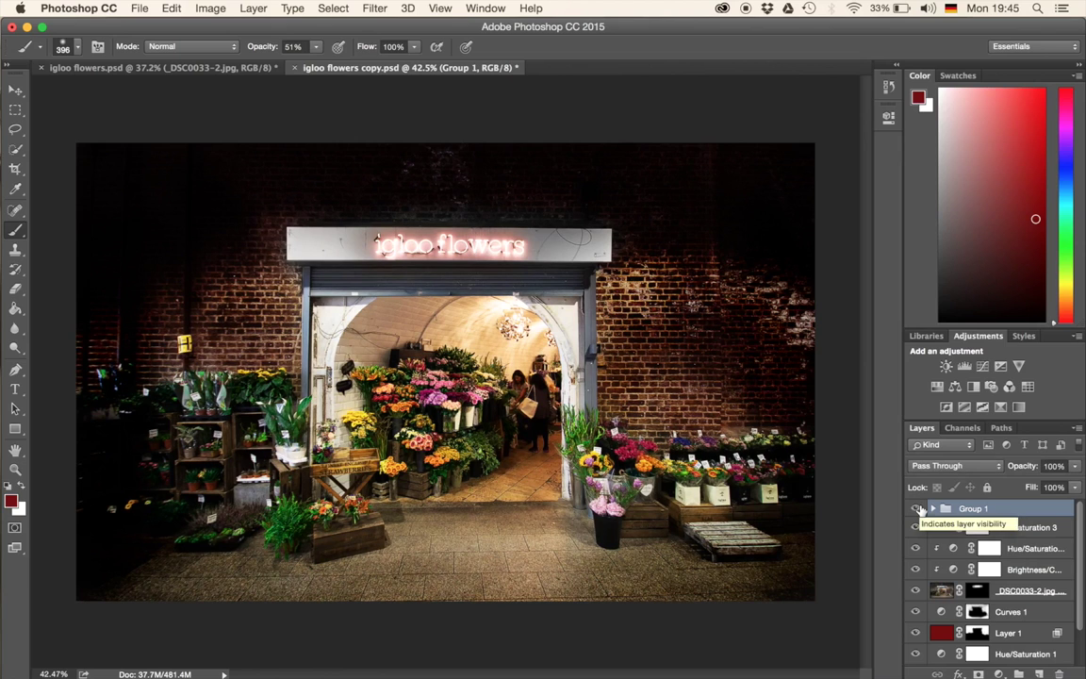
{"action": "left_click", "coordinate": [920, 510]}
{"action": "left_click", "coordinate": [919, 509]}
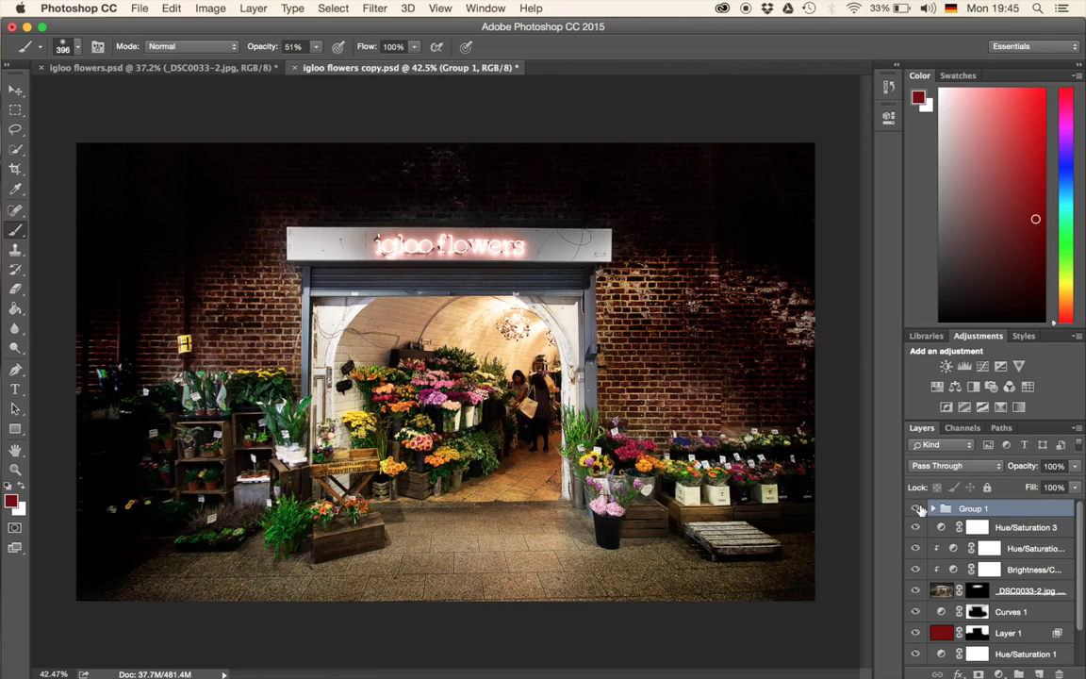
{"action": "left_click", "coordinate": [919, 509]}
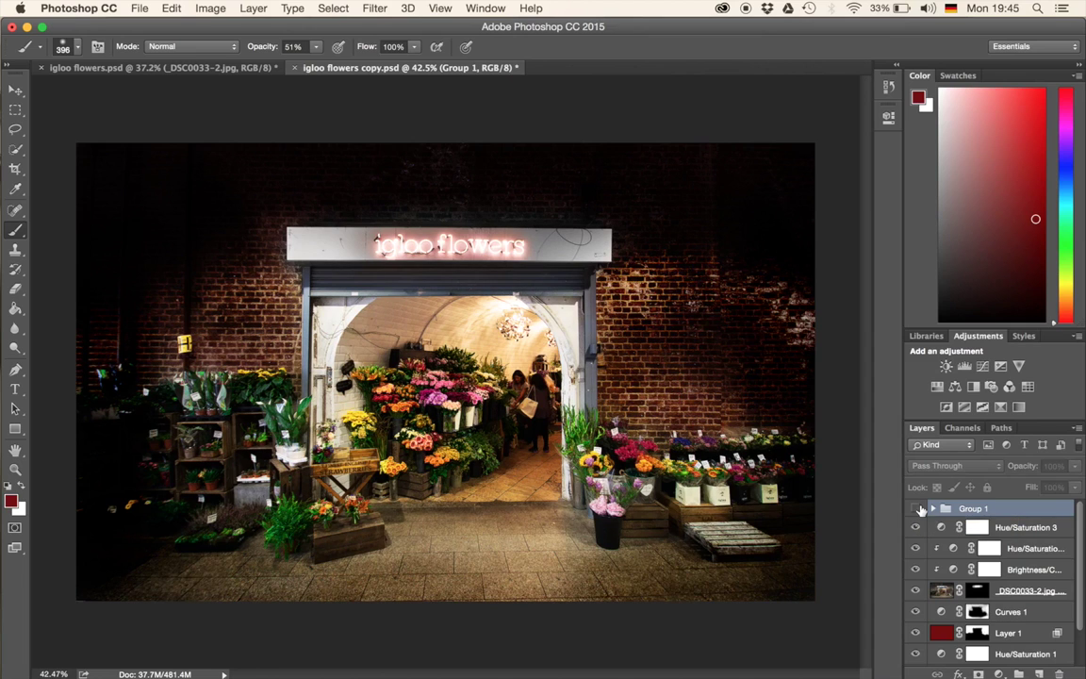
{"action": "left_click", "coordinate": [920, 509]}
{"action": "left_click", "coordinate": [919, 509]}
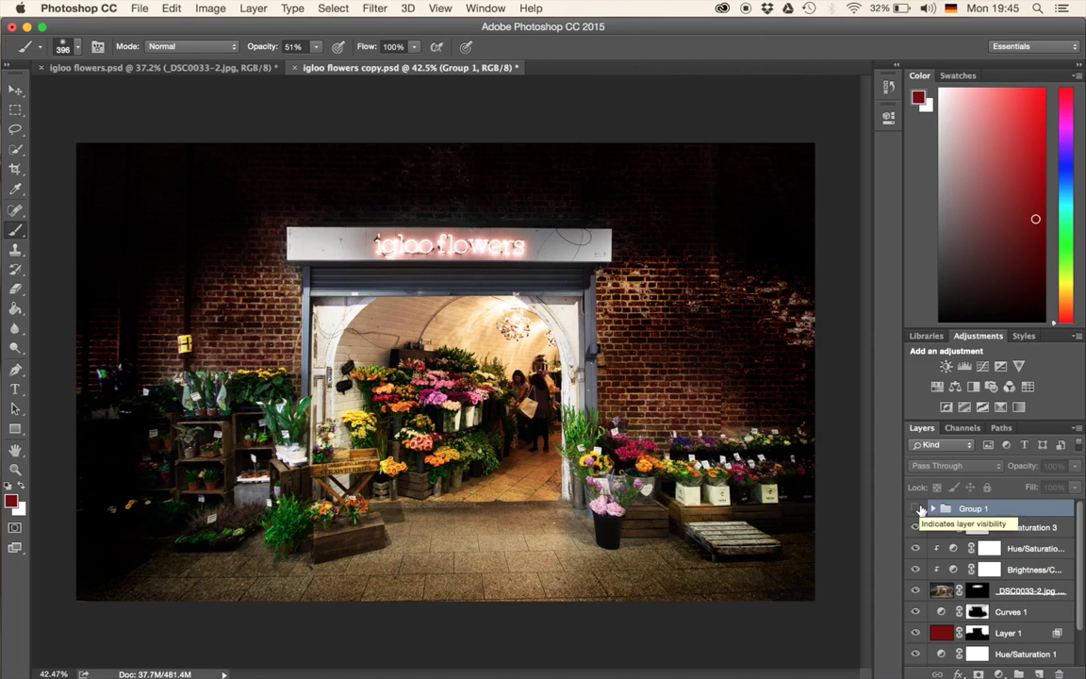
{"action": "left_click", "coordinate": [919, 509]}
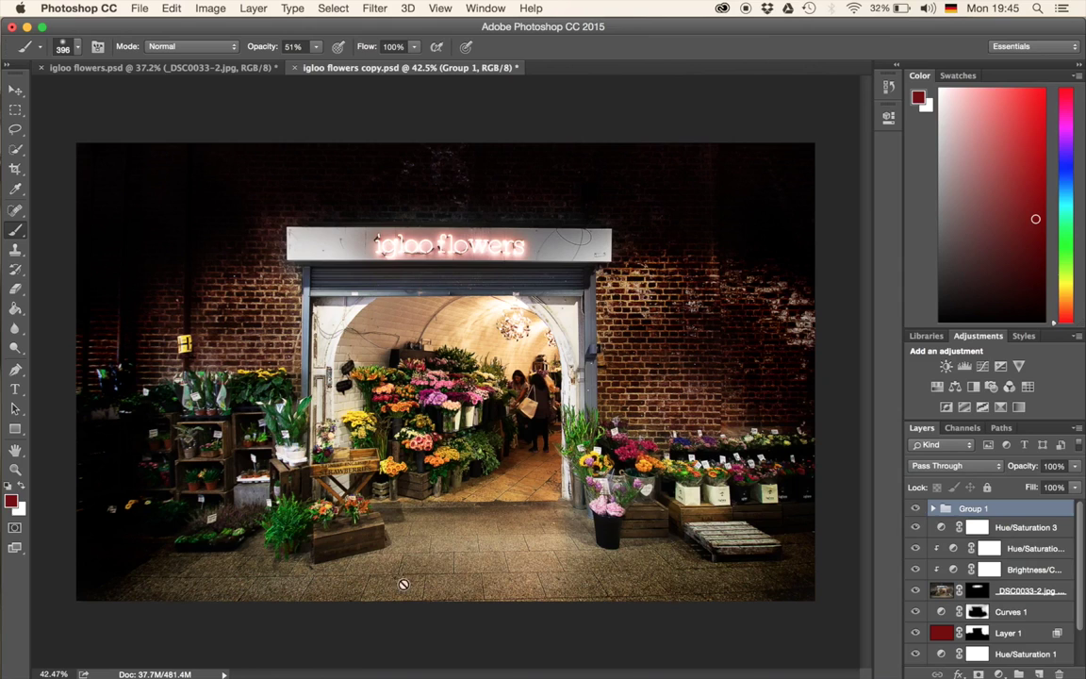
{"action": "left_click", "coordinate": [978, 674]}
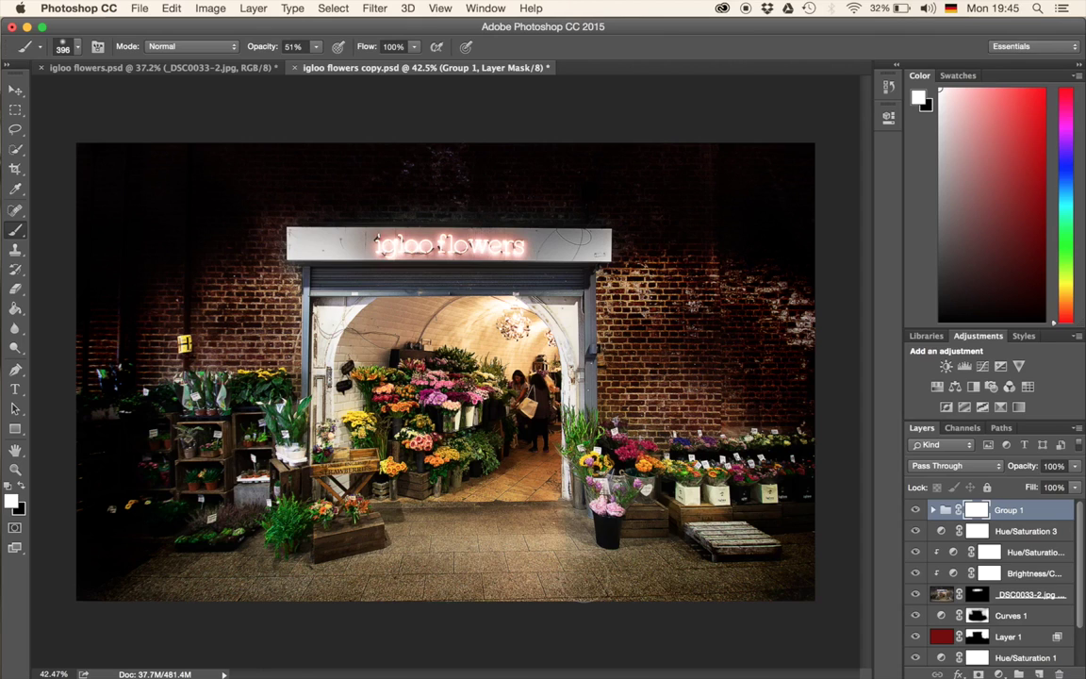
- Swap the foreground colour to black for painting Group 1's mask, zooming in on the brick wall
{"action": "key", "text": "x"}
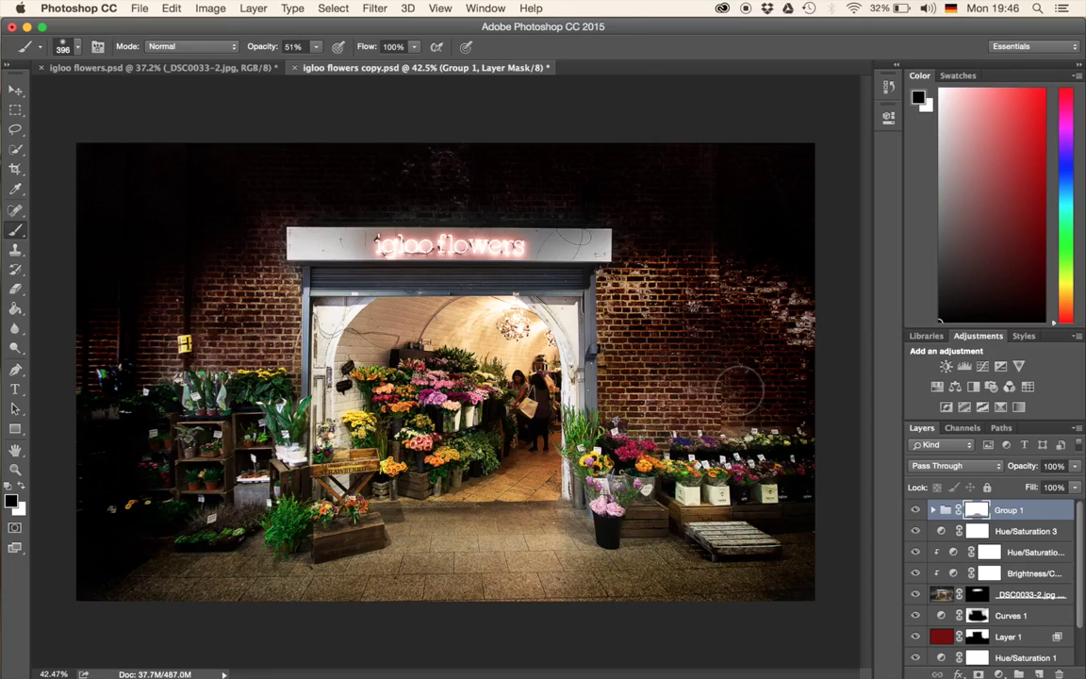
{"action": "scroll", "coordinate": [665, 353], "scroll_direction": "up", "scroll_amount": 3}
{"action": "scroll", "coordinate": [679, 351], "scroll_direction": "up", "scroll_amount": 4}
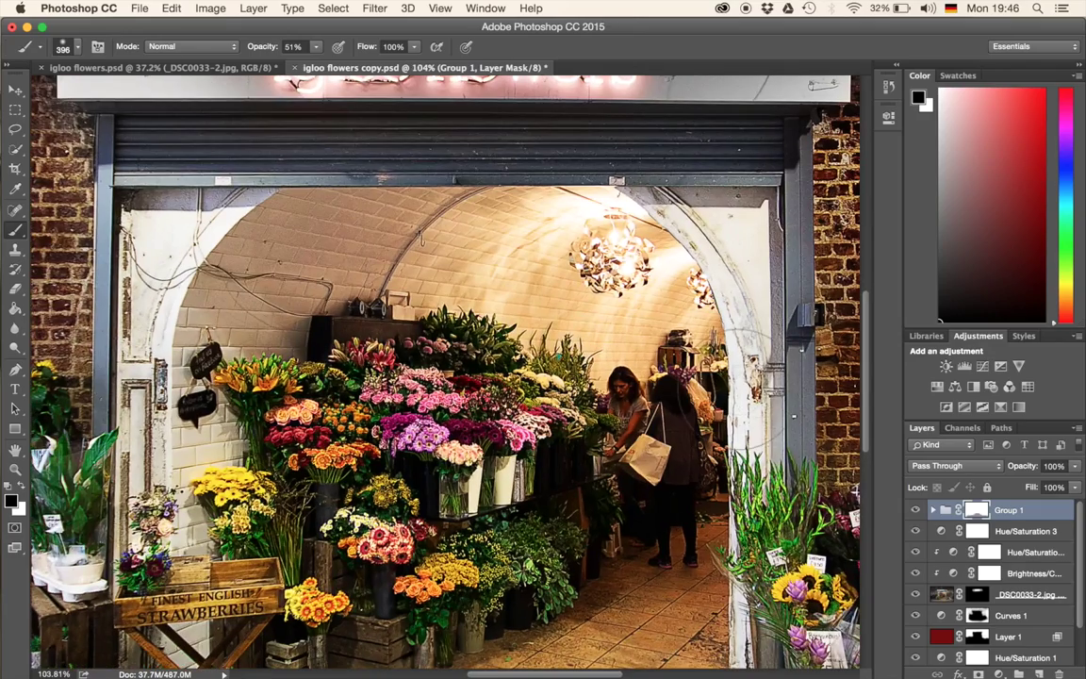
{"action": "scroll", "coordinate": [739, 388], "scroll_direction": "right", "scroll_amount": 5}
{"action": "scroll", "coordinate": [738, 389], "scroll_direction": "down", "scroll_amount": 3}
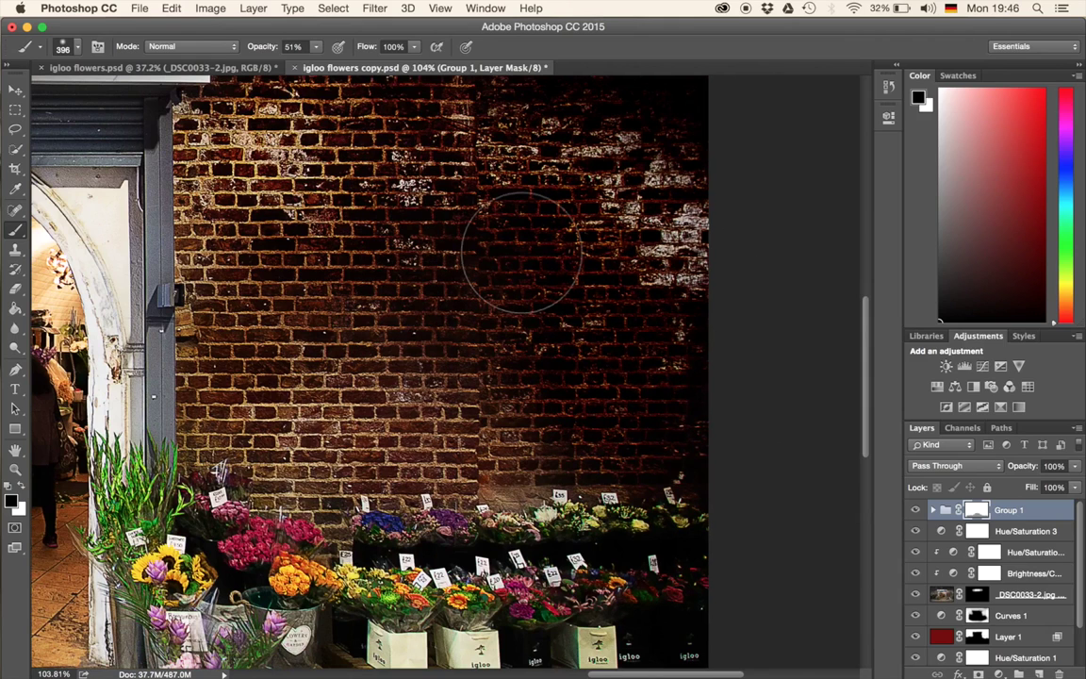
{"action": "scroll", "coordinate": [522, 253], "scroll_direction": "up", "scroll_amount": 3}
{"action": "scroll", "coordinate": [521, 253], "scroll_direction": "down", "scroll_amount": 5}
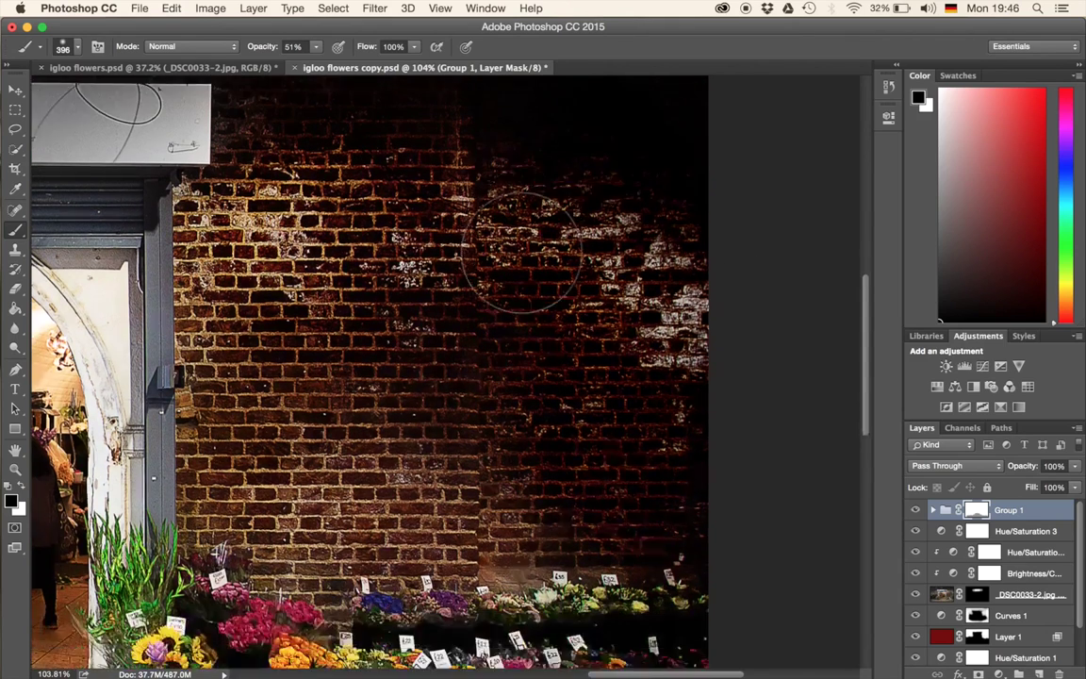
{"action": "scroll", "coordinate": [521, 253], "scroll_direction": "down", "scroll_amount": 2}
{"action": "scroll", "coordinate": [521, 252], "scroll_direction": "left", "scroll_amount": 1}
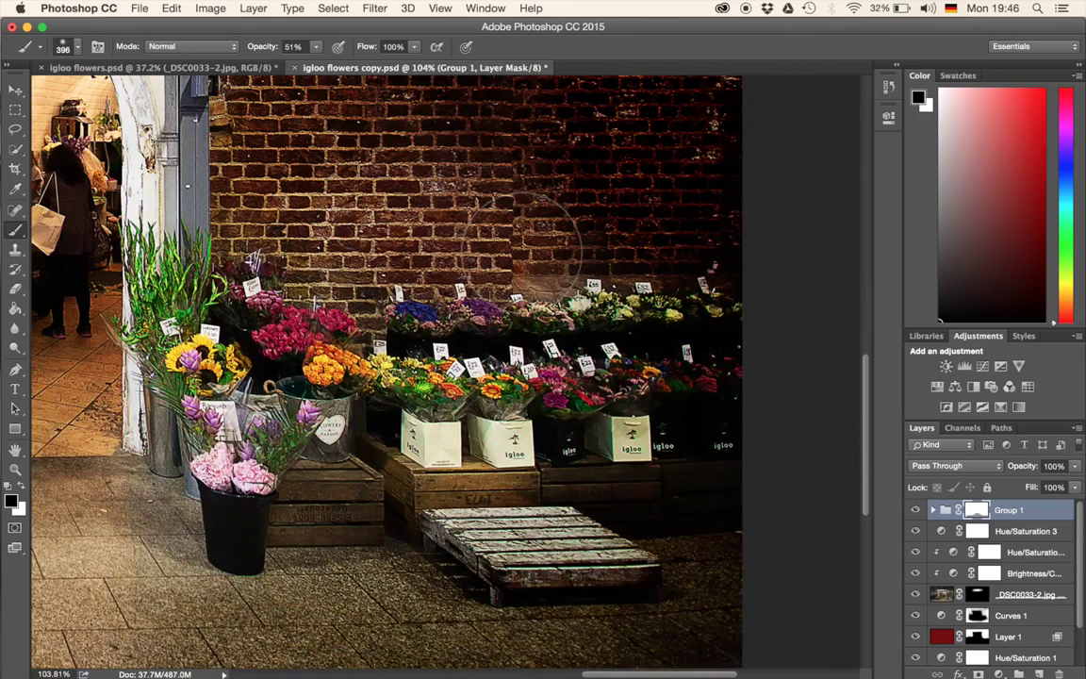
{"action": "scroll", "coordinate": [523, 249], "scroll_direction": "left", "scroll_amount": 2}
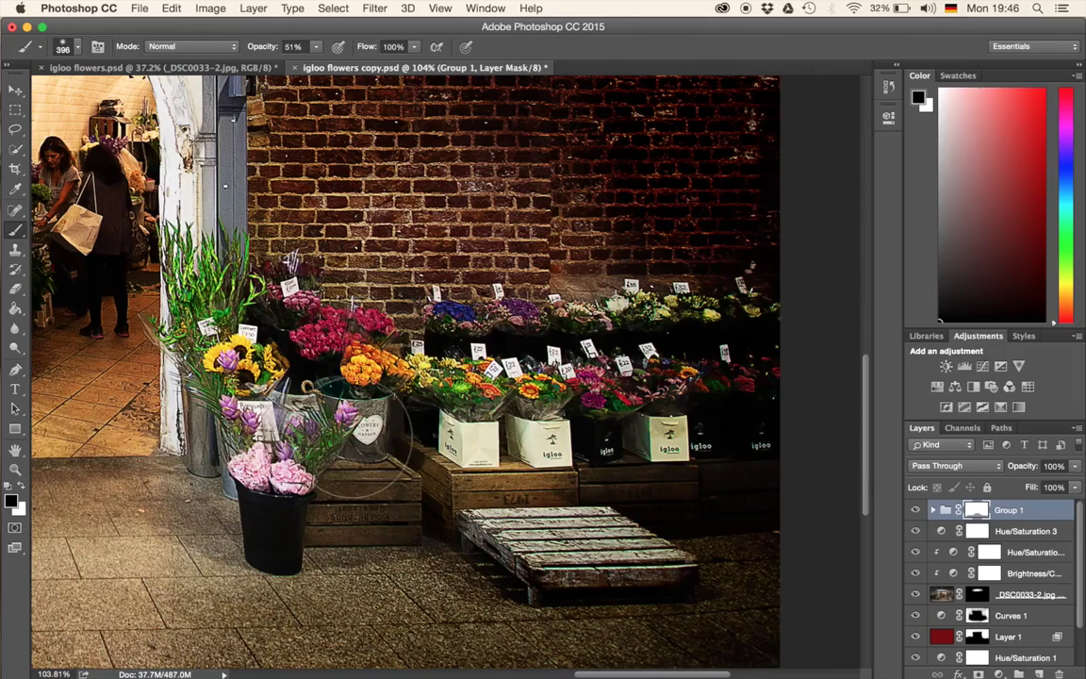
{"action": "scroll", "coordinate": [382, 438], "scroll_direction": "left", "scroll_amount": 15}
{"action": "scroll", "coordinate": [382, 439], "scroll_direction": "left", "scroll_amount": 4}
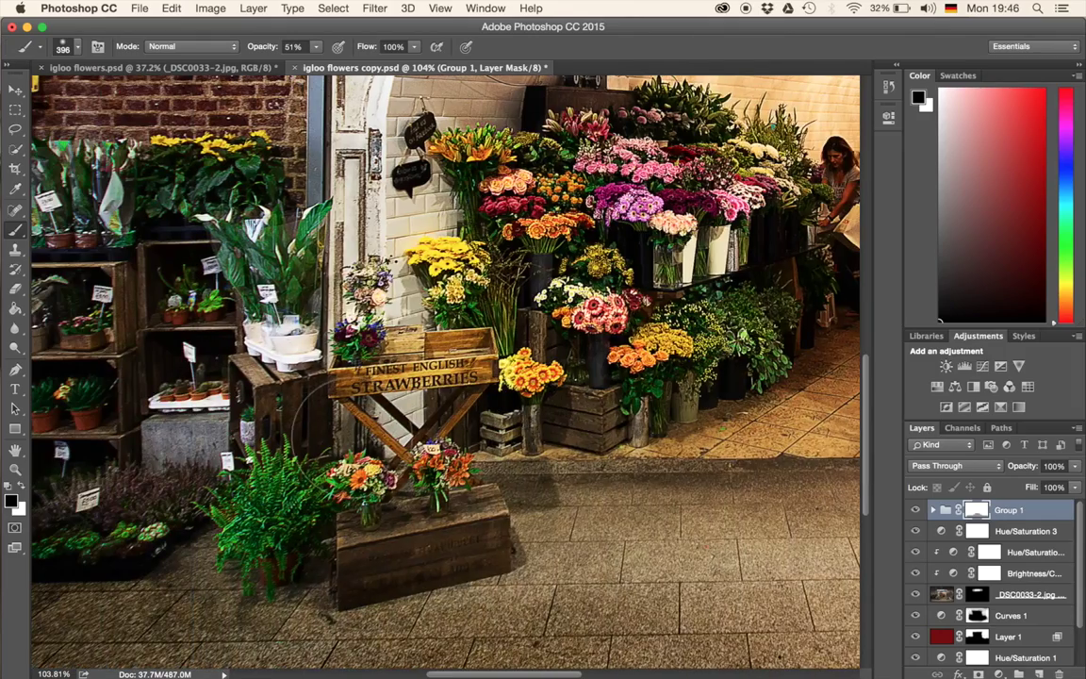
{"action": "scroll", "coordinate": [382, 438], "scroll_direction": "up", "scroll_amount": 7}
{"action": "scroll", "coordinate": [382, 439], "scroll_direction": "left", "scroll_amount": 5}
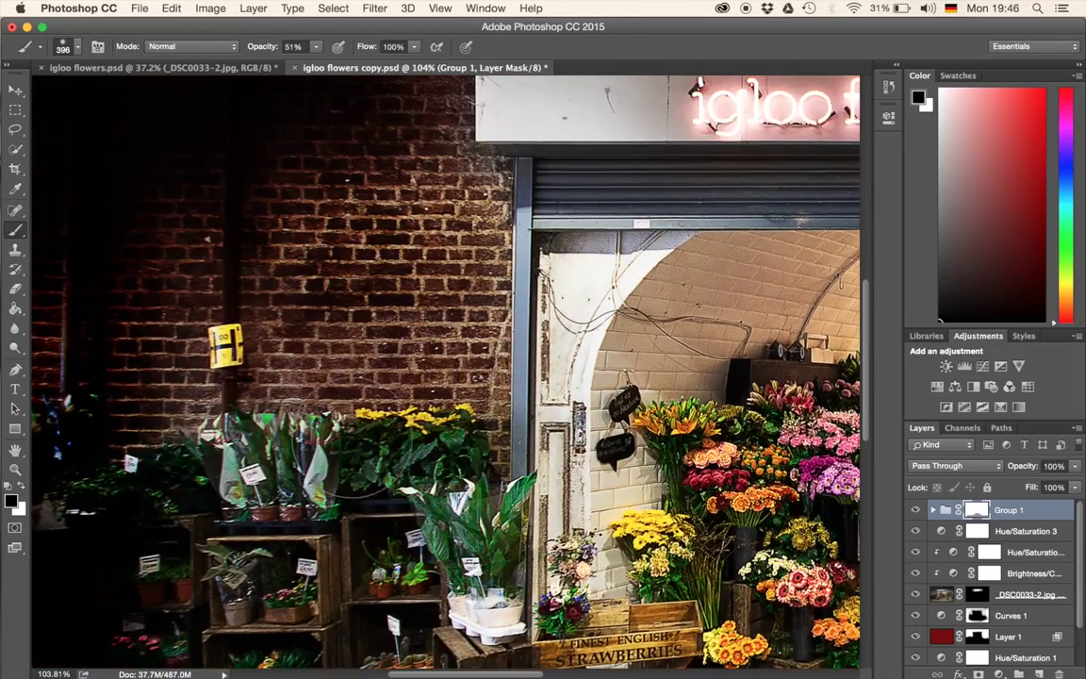
{"action": "scroll", "coordinate": [382, 438], "scroll_direction": "right", "scroll_amount": 10}
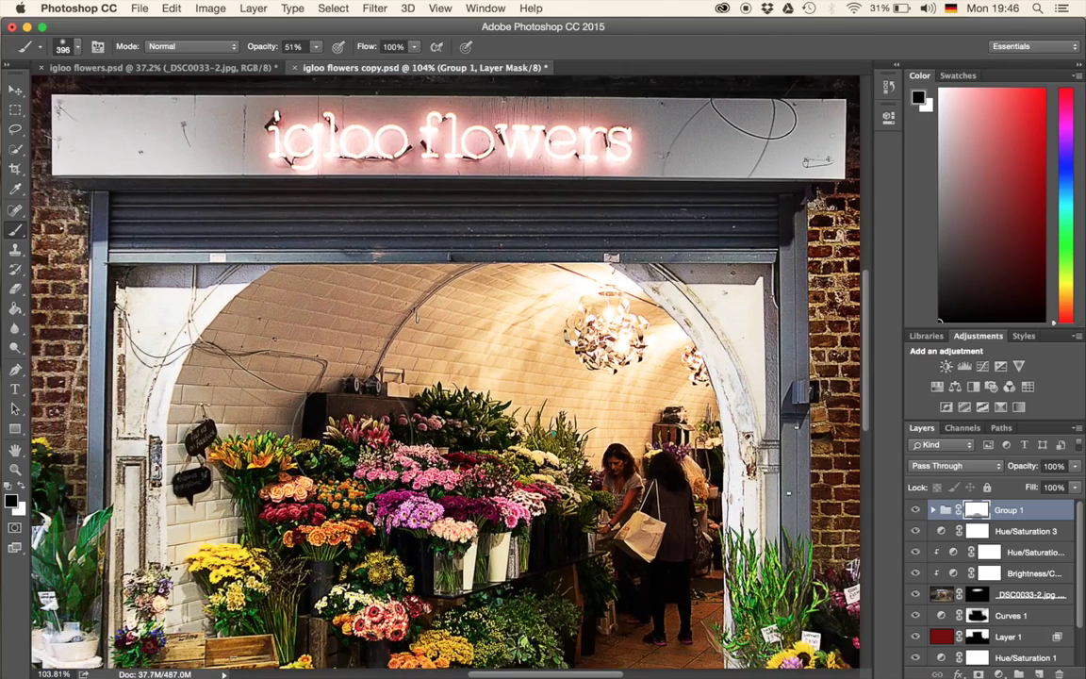
{"action": "scroll", "coordinate": [445, 373], "scroll_direction": "down", "scroll_amount": 1}
{"action": "scroll", "coordinate": [445, 372], "scroll_direction": "left", "scroll_amount": 1}
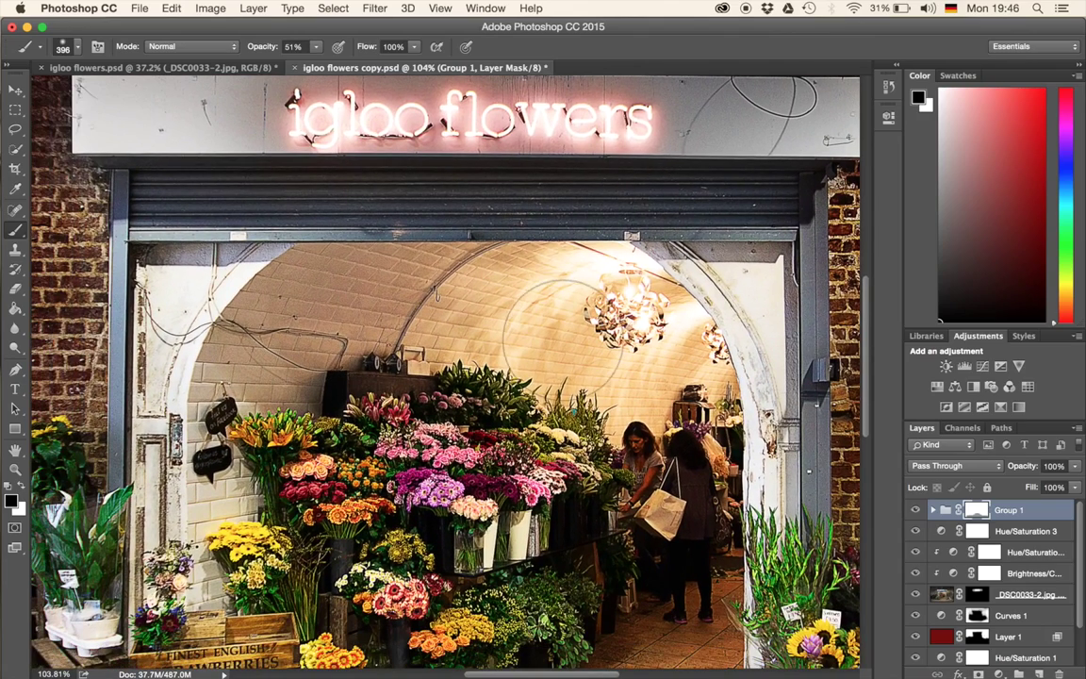
{"action": "scroll", "coordinate": [462, 293], "scroll_direction": "up", "scroll_amount": 4}
{"action": "scroll", "coordinate": [462, 293], "scroll_direction": "left", "scroll_amount": 2}
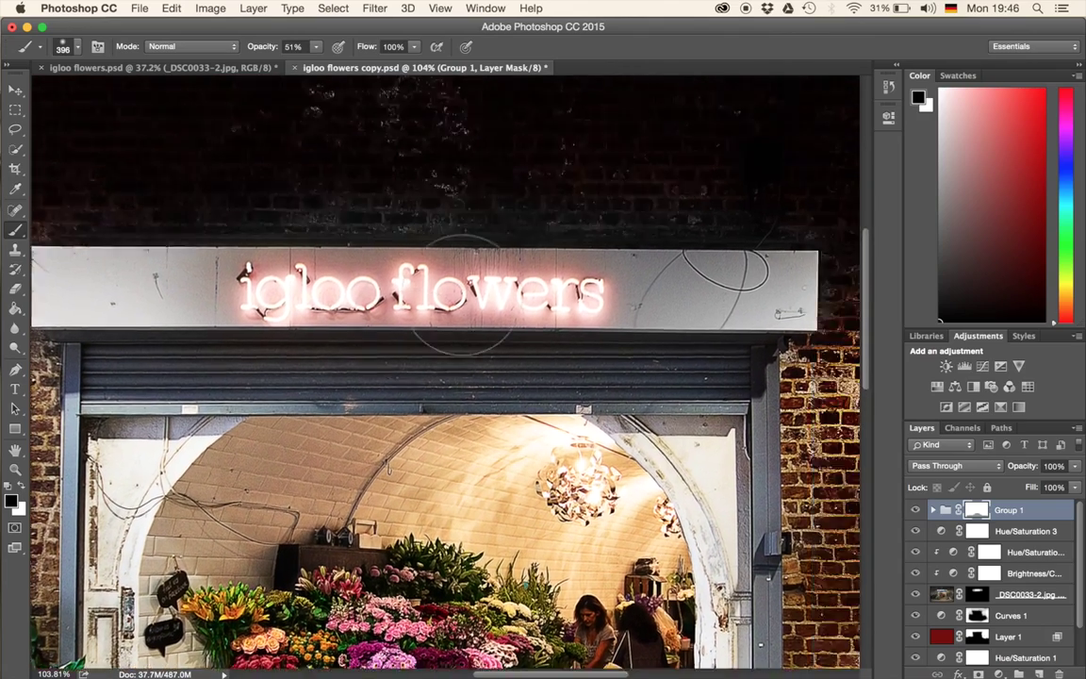
{"action": "scroll", "coordinate": [462, 292], "scroll_direction": "left", "scroll_amount": 6}
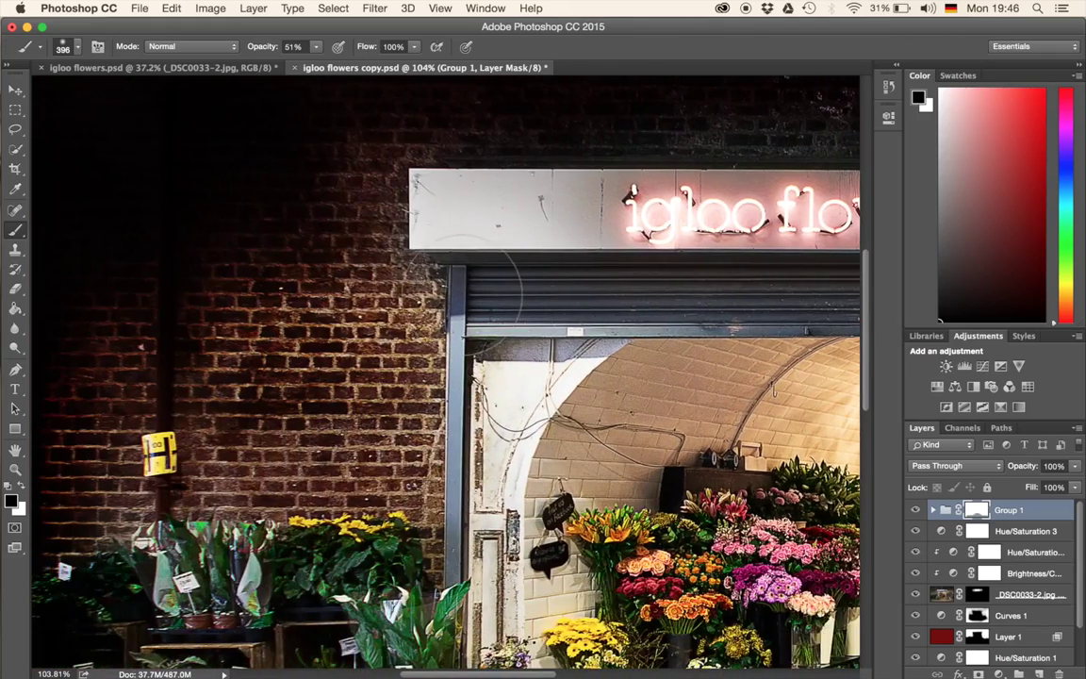
{"action": "scroll", "coordinate": [462, 292], "scroll_direction": "up", "scroll_amount": 4}
{"action": "scroll", "coordinate": [462, 293], "scroll_direction": "right", "scroll_amount": 11}
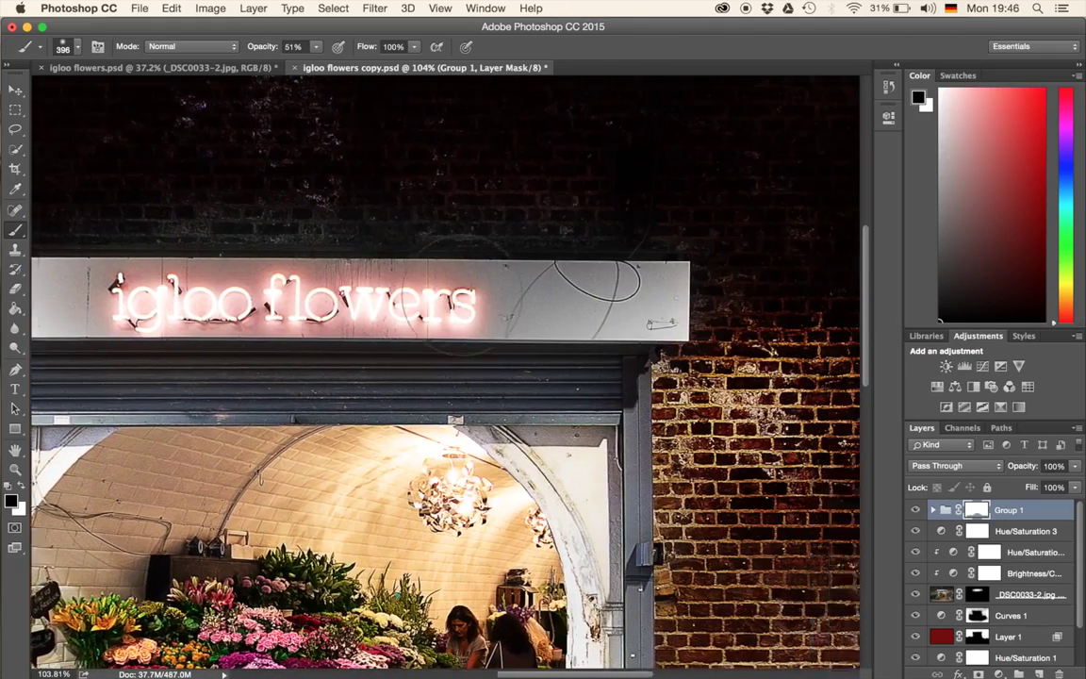
{"action": "scroll", "coordinate": [462, 292], "scroll_direction": "down", "scroll_amount": 6}
{"action": "scroll", "coordinate": [462, 292], "scroll_direction": "right", "scroll_amount": 4}
{"action": "scroll", "coordinate": [462, 292], "scroll_direction": "left", "scroll_amount": 8}
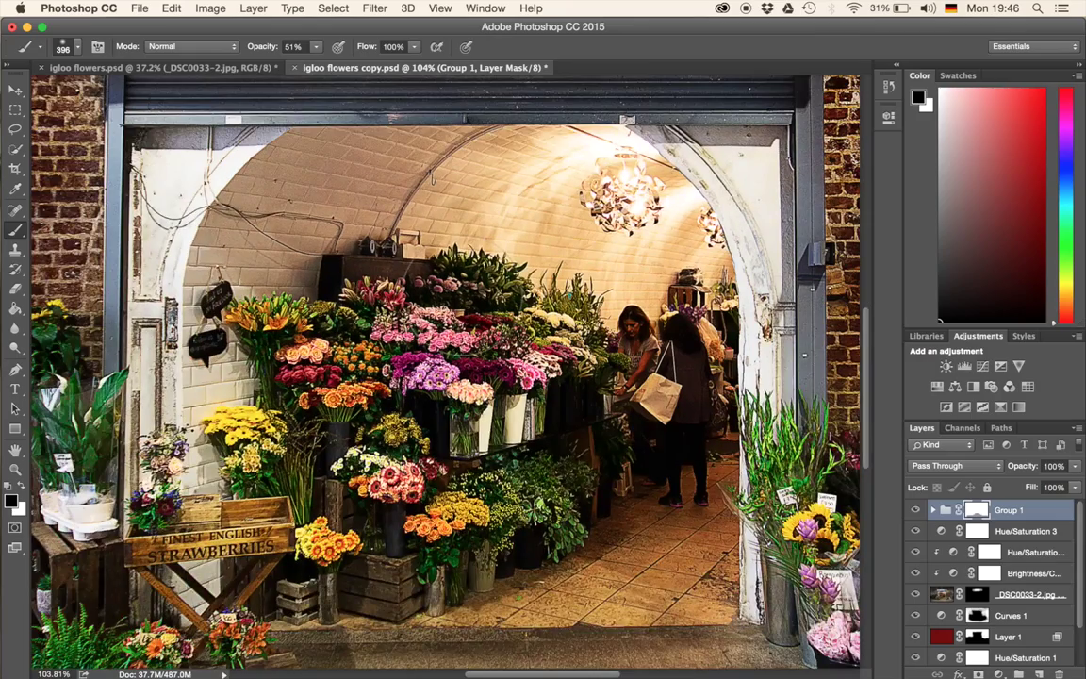
{"action": "scroll", "coordinate": [445, 372], "scroll_direction": "down", "scroll_amount": 6}
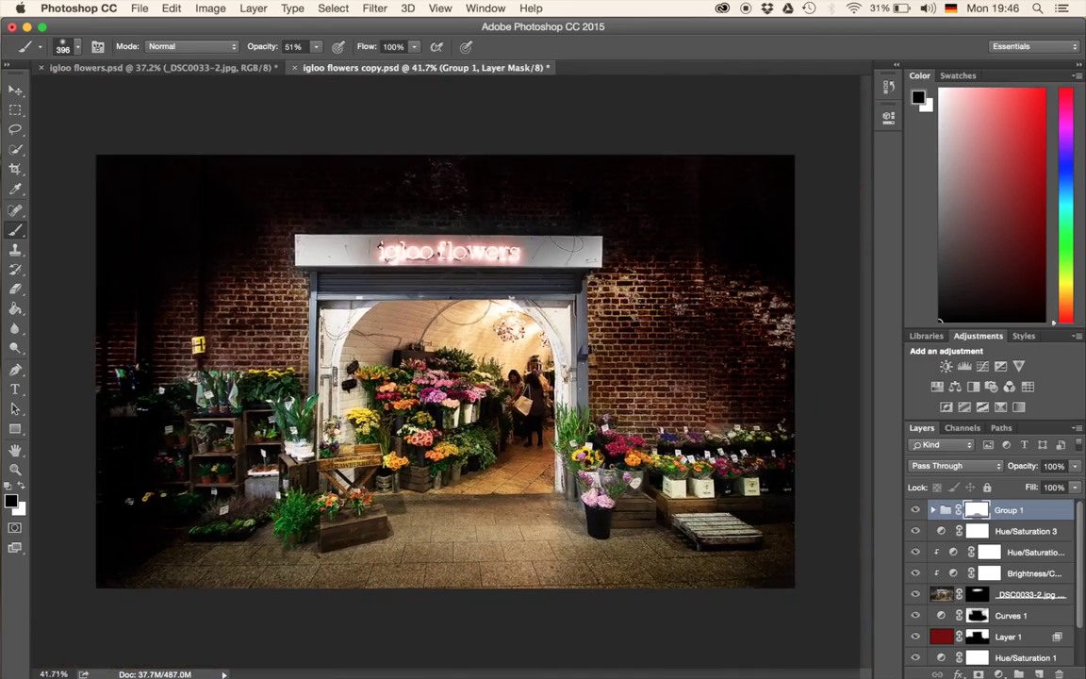
{"action": "scroll", "coordinate": [450, 366], "scroll_direction": "up", "scroll_amount": 2}
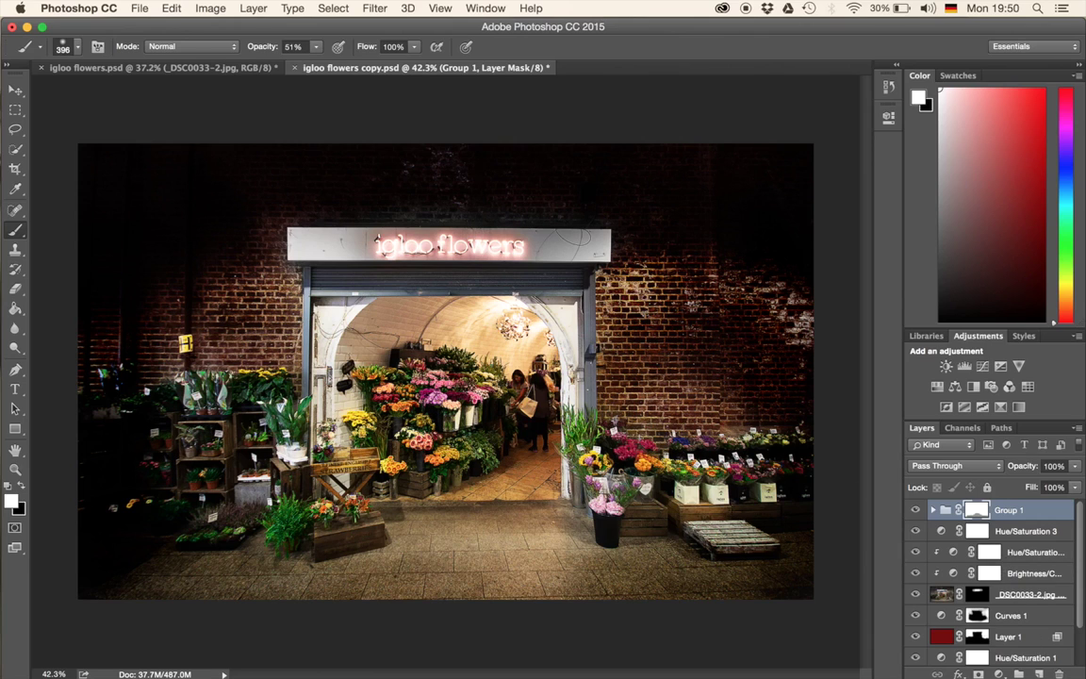
- Create Layer 3, fill it with a brown sampled from the photo, and invert it to light blue
{"action": "left_click", "coordinate": [1040, 675]}
{"action": "left_click", "coordinate": [768, 560], "text": "alt"}
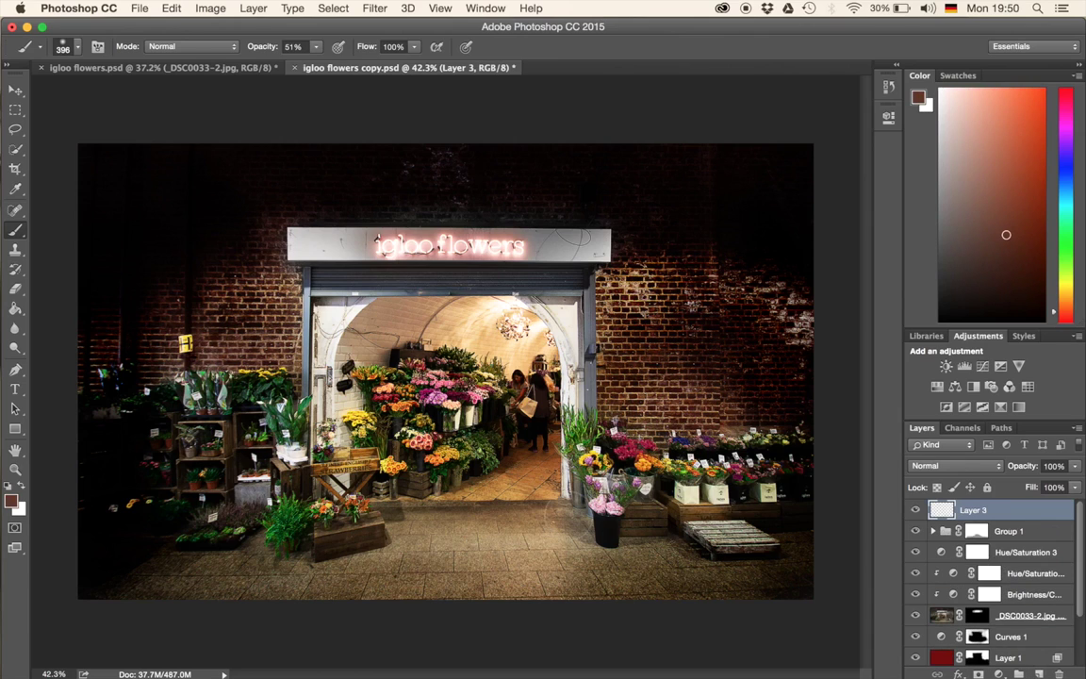
{"action": "left_click", "coordinate": [16, 309]}
{"action": "left_click", "coordinate": [91, 319]}
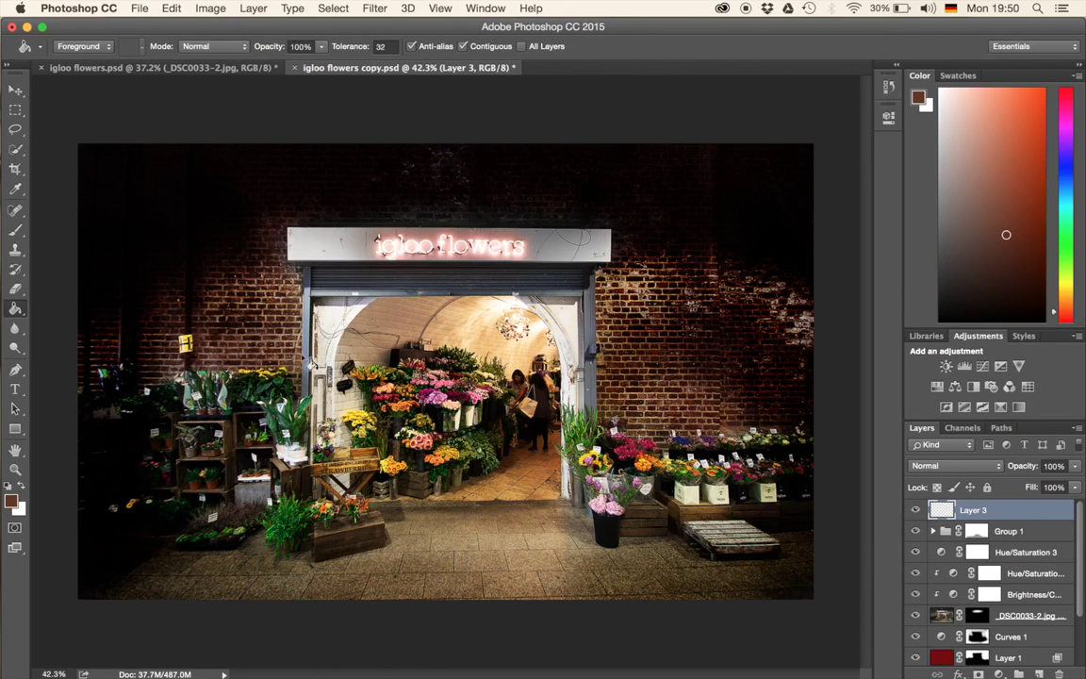
{"action": "left_click", "coordinate": [512, 475], "text": "alt"}
{"action": "left_click", "coordinate": [518, 498]}
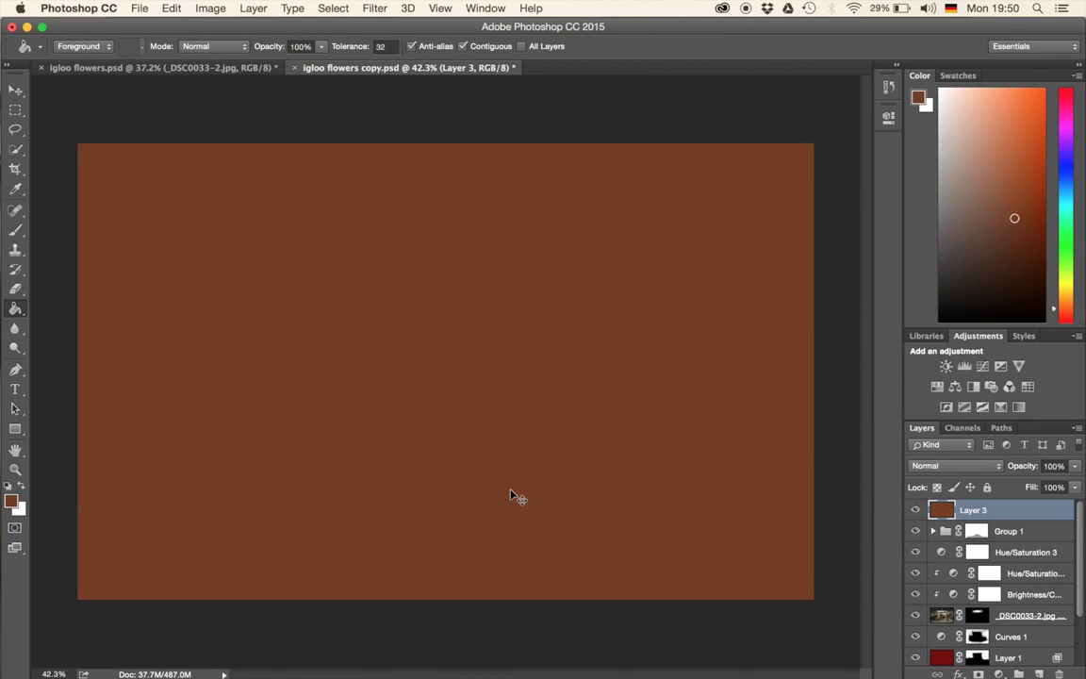
{"action": "key", "text": "super+i"}
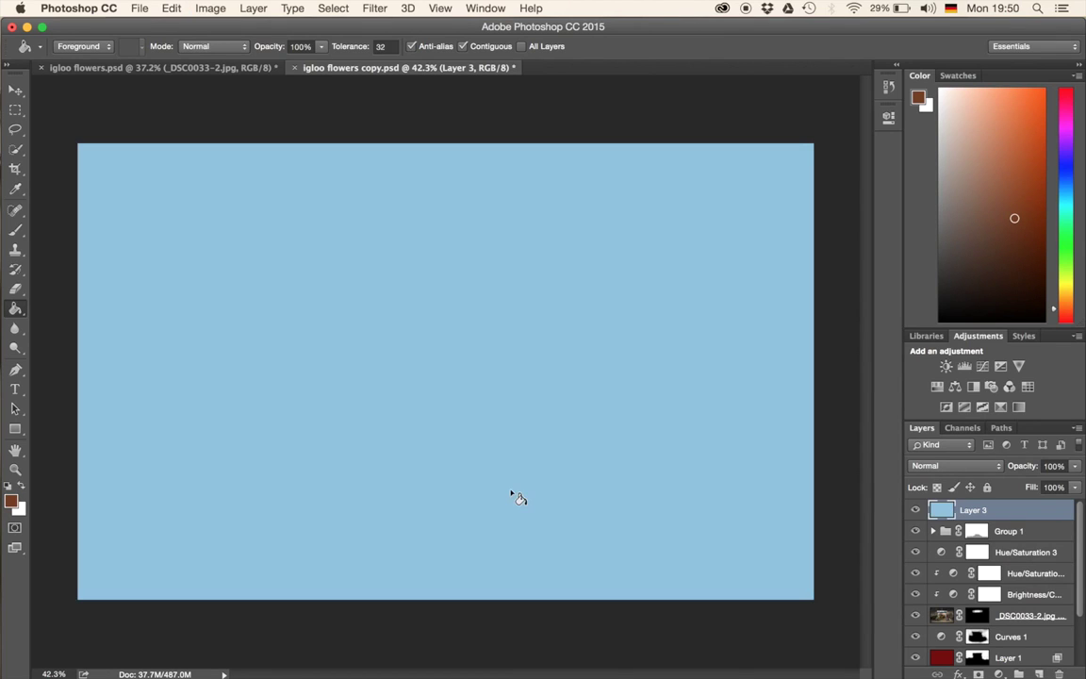
- Set Layer 3 to Soft Light and toggle its visibility to compare the cooling effect
{"action": "left_click", "coordinate": [940, 465]}
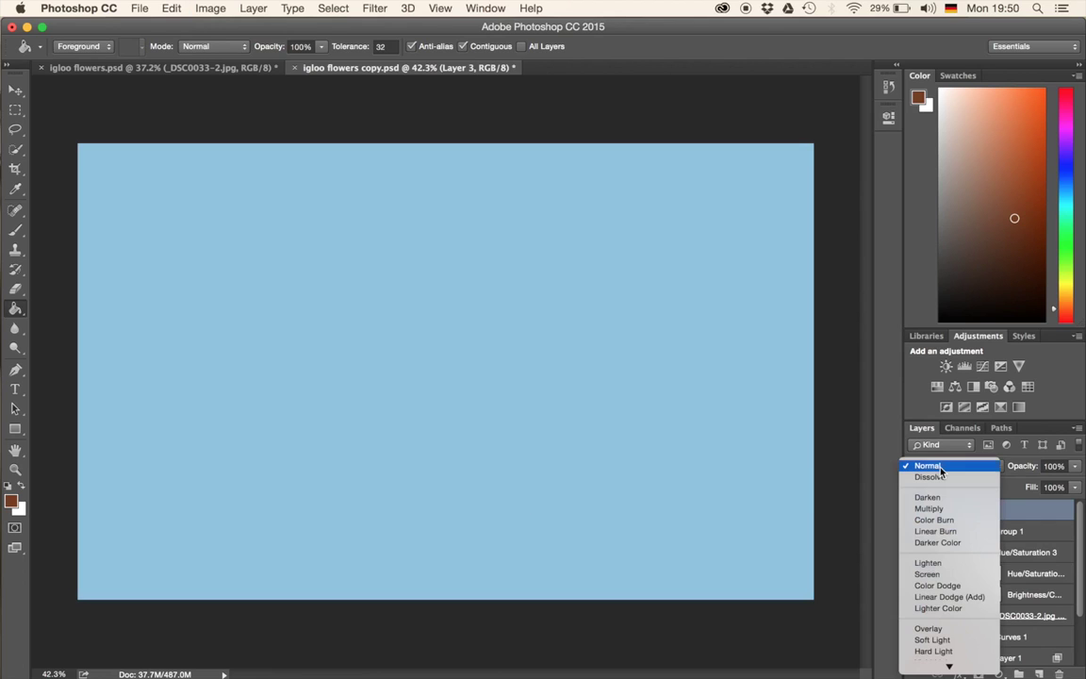
{"action": "left_click", "coordinate": [933, 640]}
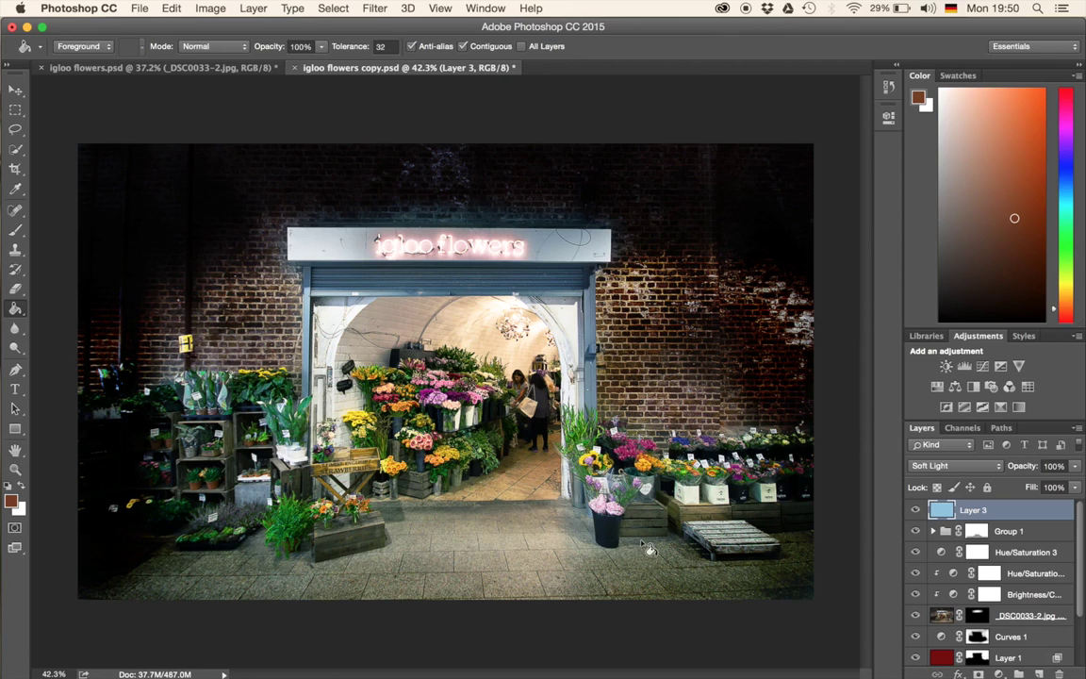
{"action": "left_click", "coordinate": [915, 510]}
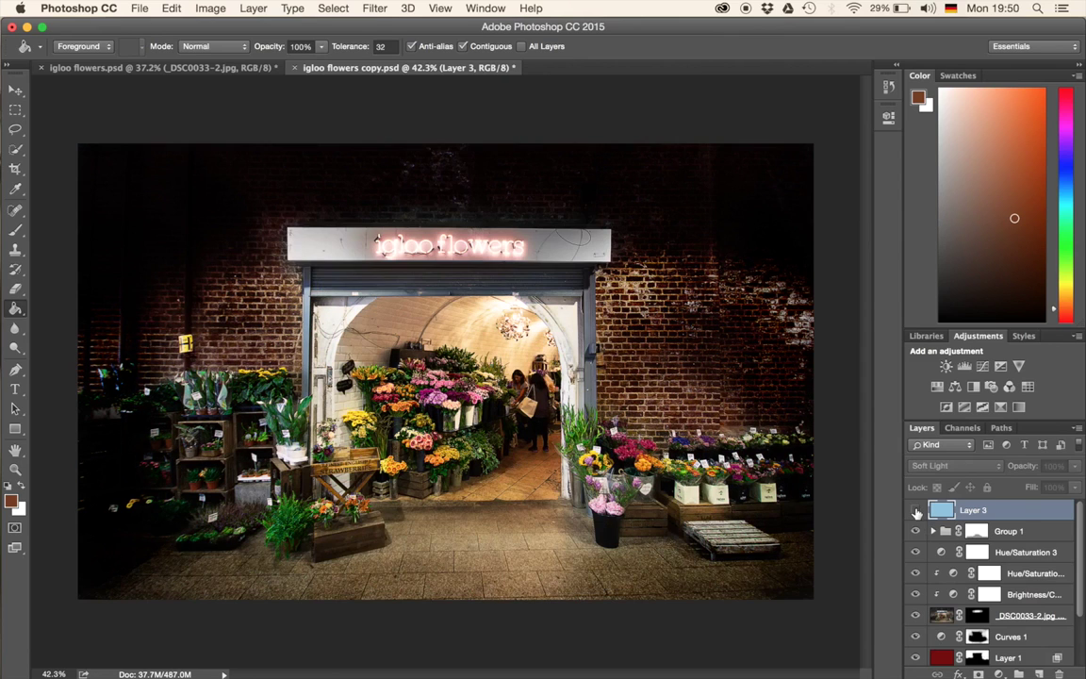
{"action": "left_click", "coordinate": [916, 510]}
{"action": "left_click", "coordinate": [916, 510]}
{"action": "left_click", "coordinate": [916, 510]}
{"action": "left_click", "coordinate": [916, 510]}
{"action": "left_click", "coordinate": [916, 510]}
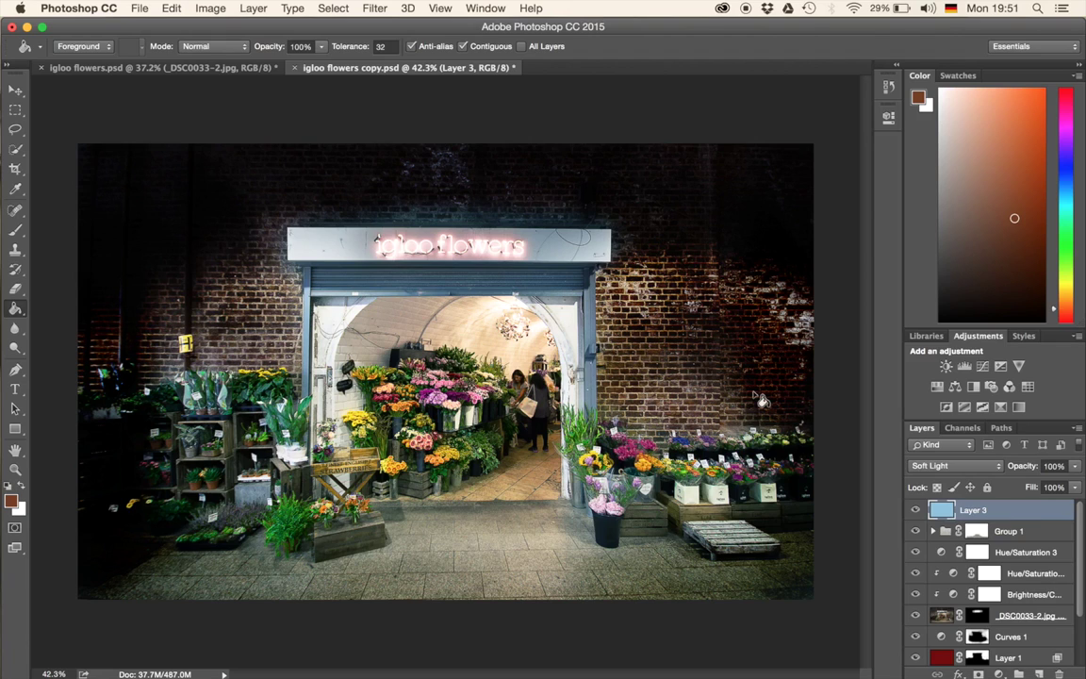
- Give Layer 3 an inverted black mask and paint white over the flower stall and left brick wall
{"action": "left_click", "coordinate": [979, 674]}
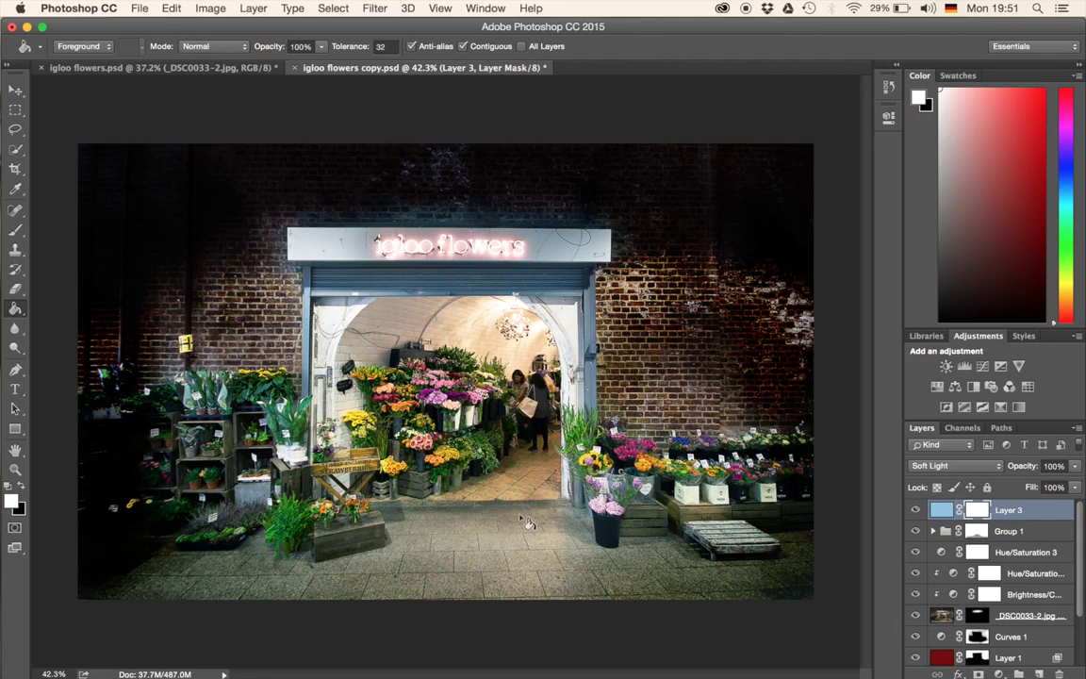
{"action": "key", "text": "b"}
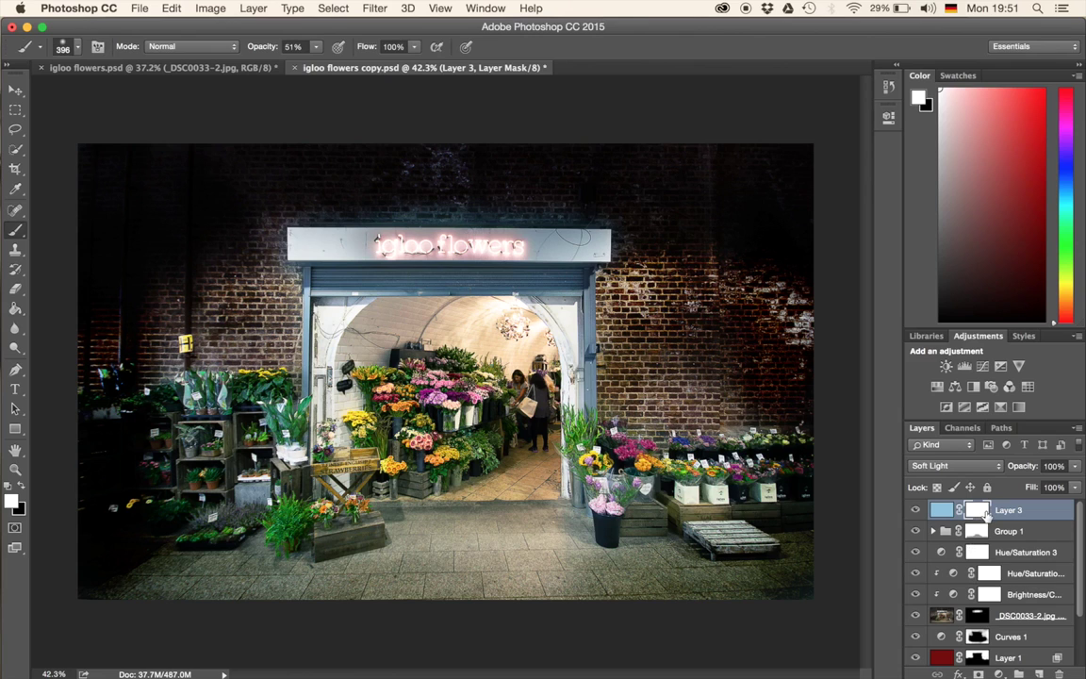
{"action": "key", "text": "super+i"}
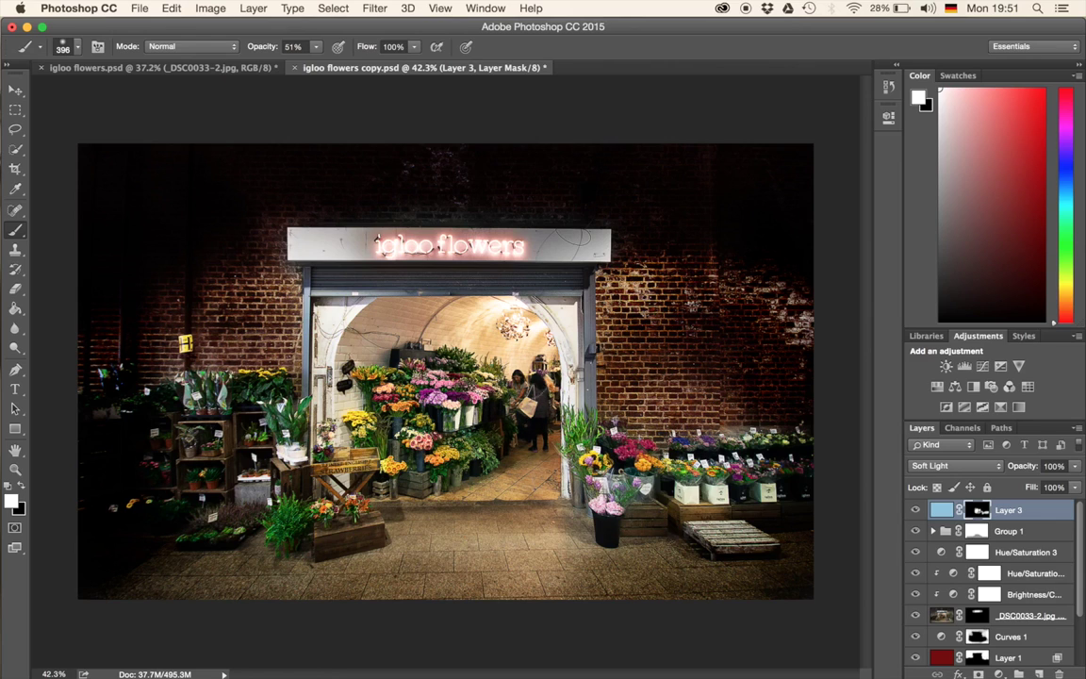
{"action": "mouse_move", "coordinate": [289, 521]}
{"action": "left_mouse_down"}
{"action": "mouse_move", "coordinate": [264, 471]}
{"action": "mouse_move", "coordinate": [302, 467]}
{"action": "mouse_move", "coordinate": [364, 505]}
{"action": "left_mouse_up"}
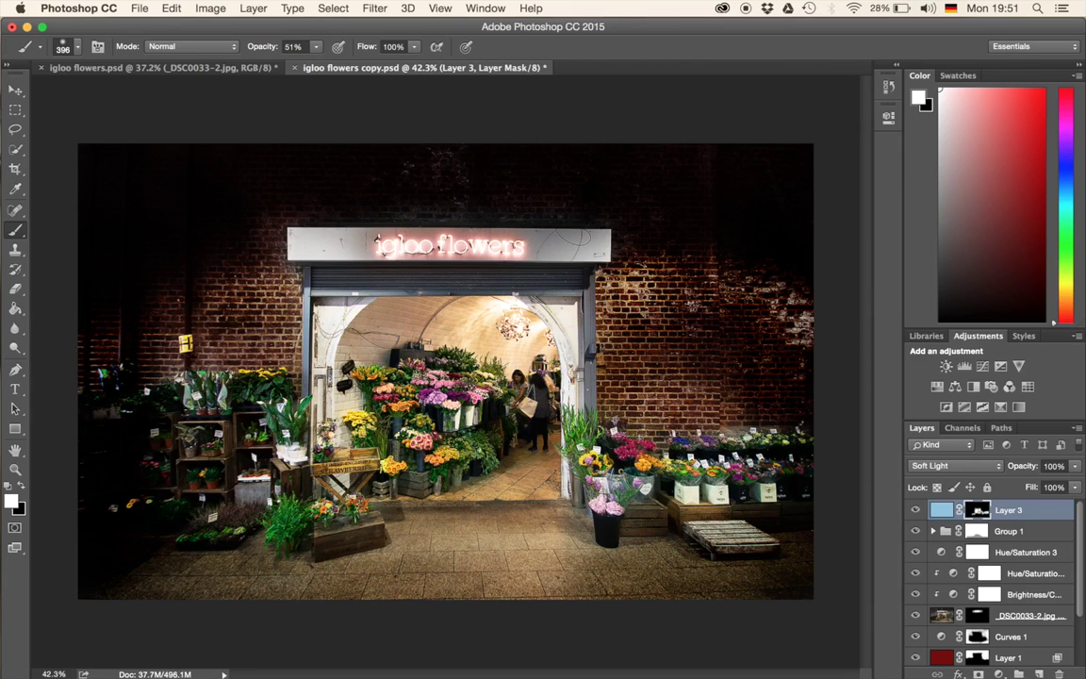
{"action": "mouse_move", "coordinate": [227, 342]}
{"action": "left_mouse_down"}
{"action": "mouse_move", "coordinate": [254, 344]}
{"action": "mouse_move", "coordinate": [264, 373]}
{"action": "mouse_move", "coordinate": [253, 382]}
{"action": "left_mouse_up"}
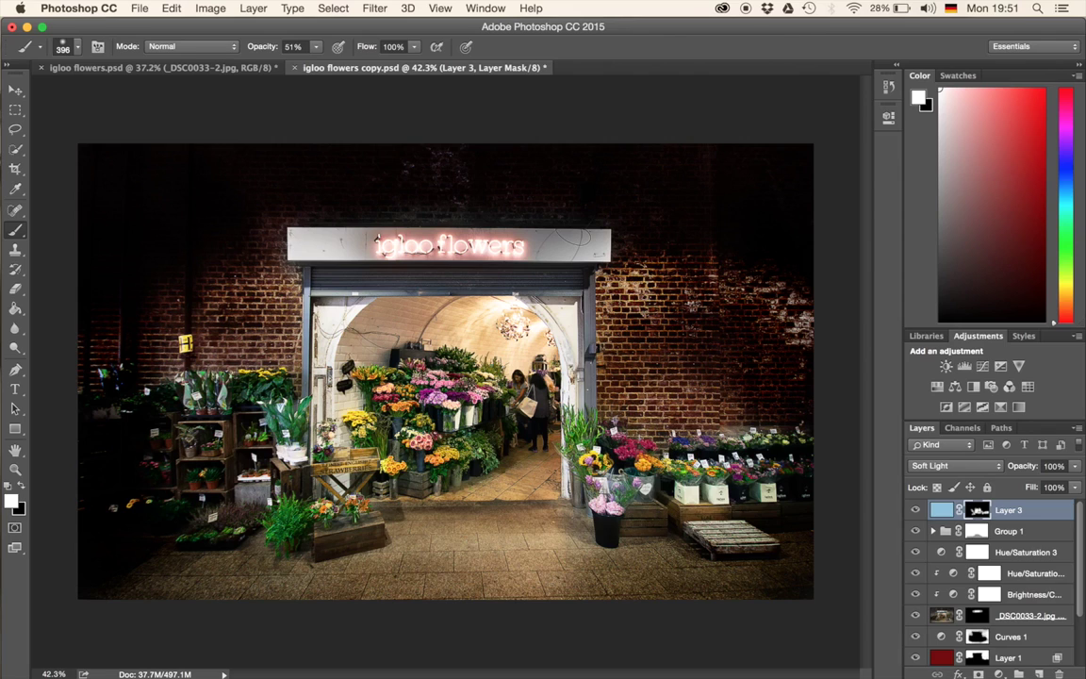
{"action": "key", "text": "x"}
- Toggle Layer 3's visibility repeatedly to compare the masked blue correction on and off
{"action": "left_click", "coordinate": [915, 510]}
{"action": "left_click", "coordinate": [915, 510]}
{"action": "left_click", "coordinate": [917, 512]}
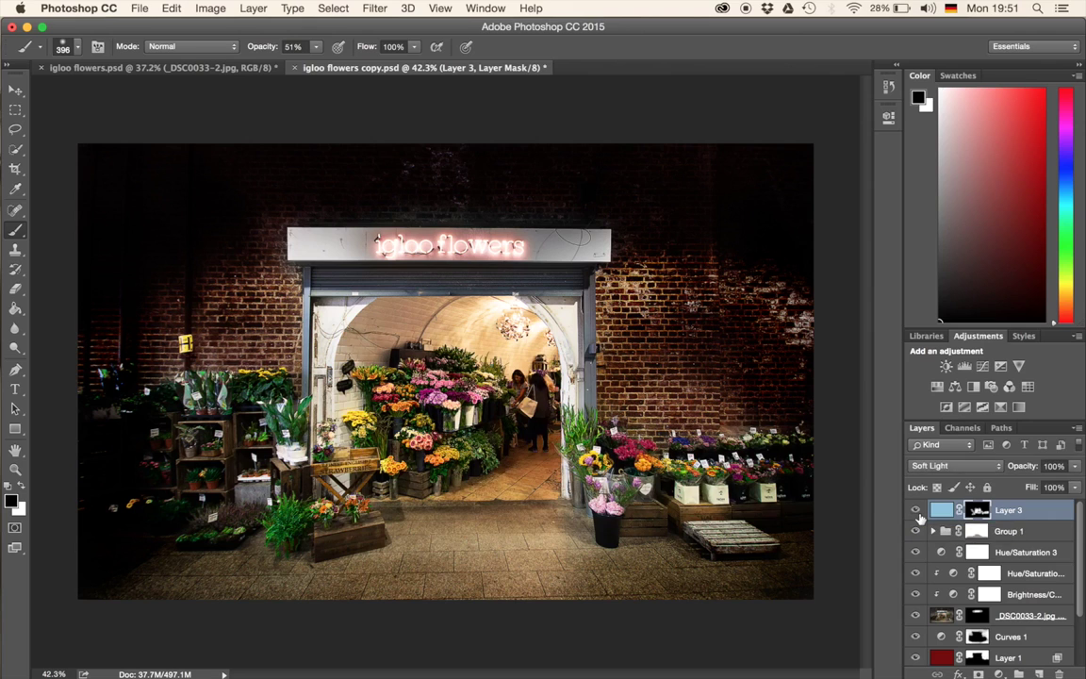
{"action": "left_click", "coordinate": [917, 513]}
{"action": "left_click", "coordinate": [920, 516]}
{"action": "left_click", "coordinate": [919, 517]}
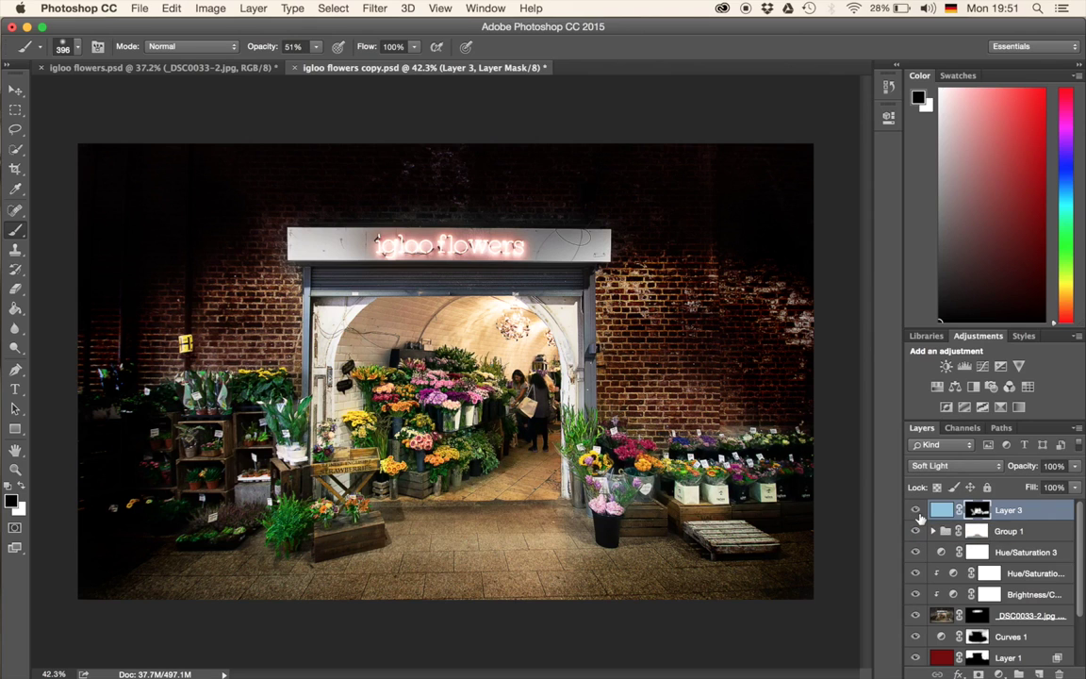
{"action": "left_click", "coordinate": [920, 515]}
{"action": "left_click", "coordinate": [919, 515]}
{"action": "left_click", "coordinate": [917, 511]}
{"action": "left_click", "coordinate": [917, 511]}
{"action": "scroll", "coordinate": [538, 472], "scroll_direction": "up", "scroll_amount": 2}
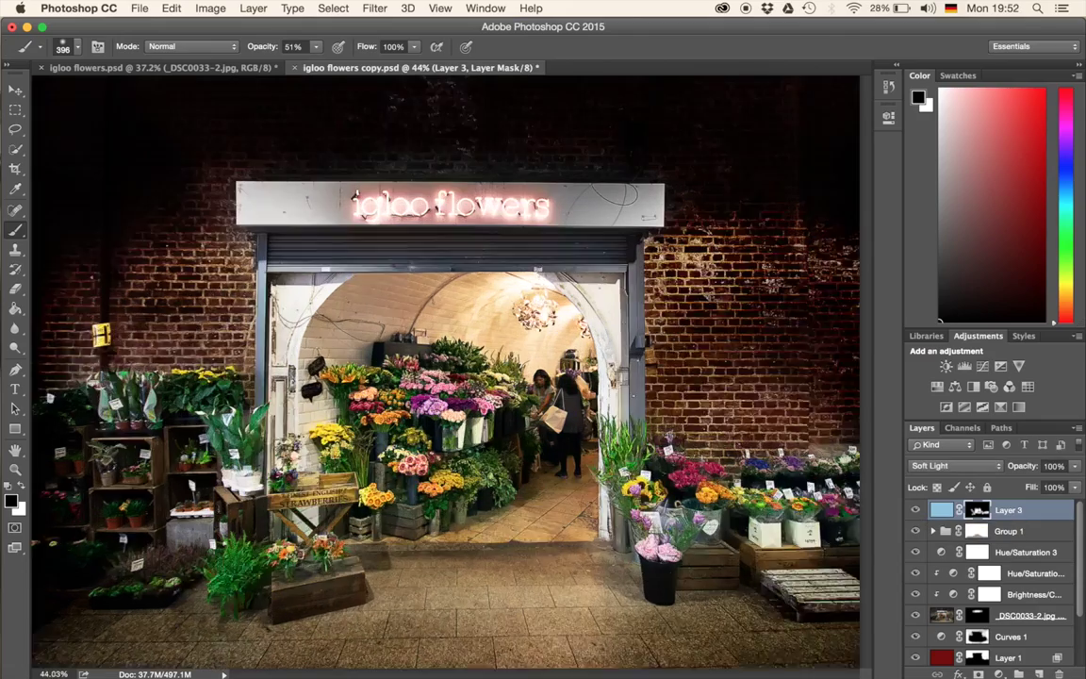
{"action": "scroll", "coordinate": [447, 370], "scroll_direction": "up", "scroll_amount": 5}
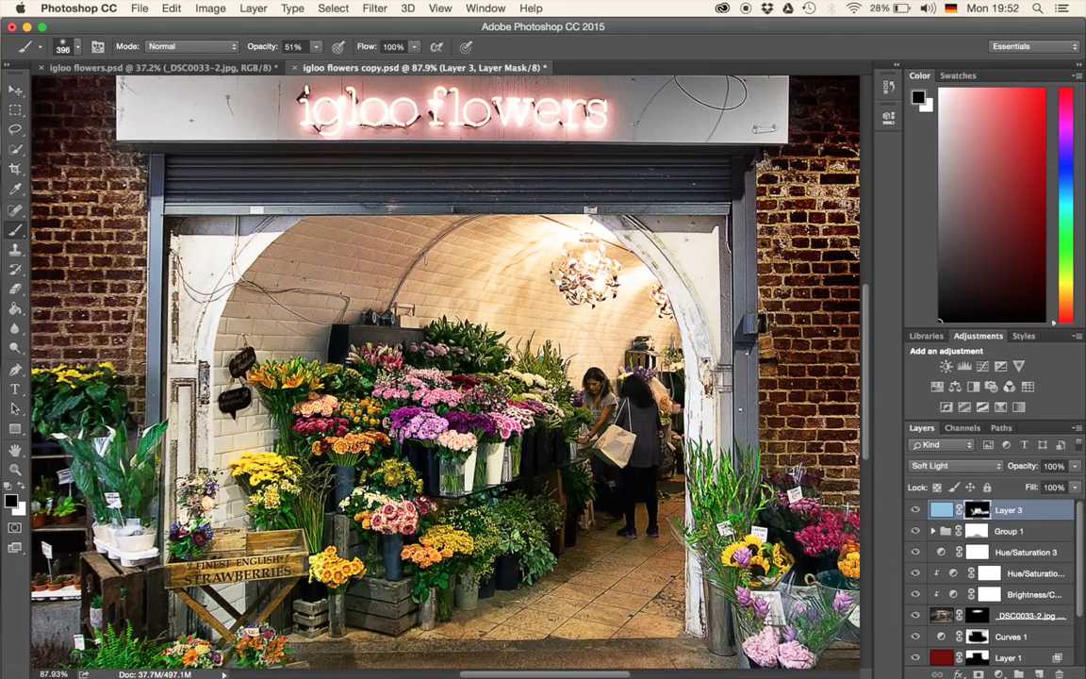
{"action": "scroll", "coordinate": [528, 377], "scroll_direction": "down", "scroll_amount": 5}
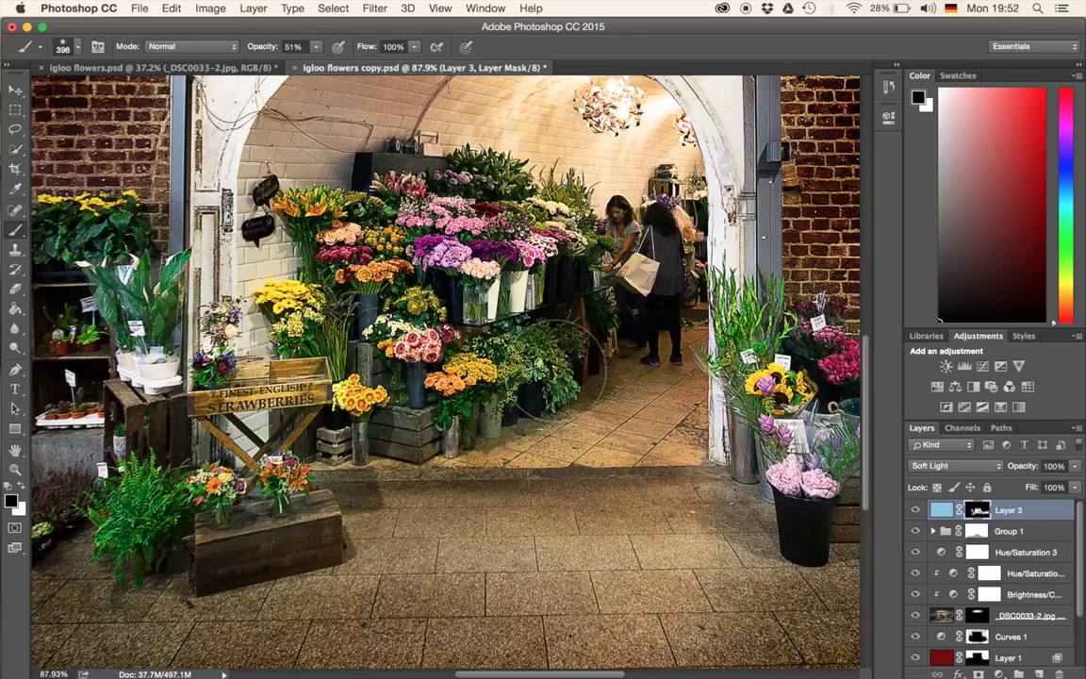
{"action": "scroll", "coordinate": [562, 367], "scroll_direction": "right", "scroll_amount": 10}
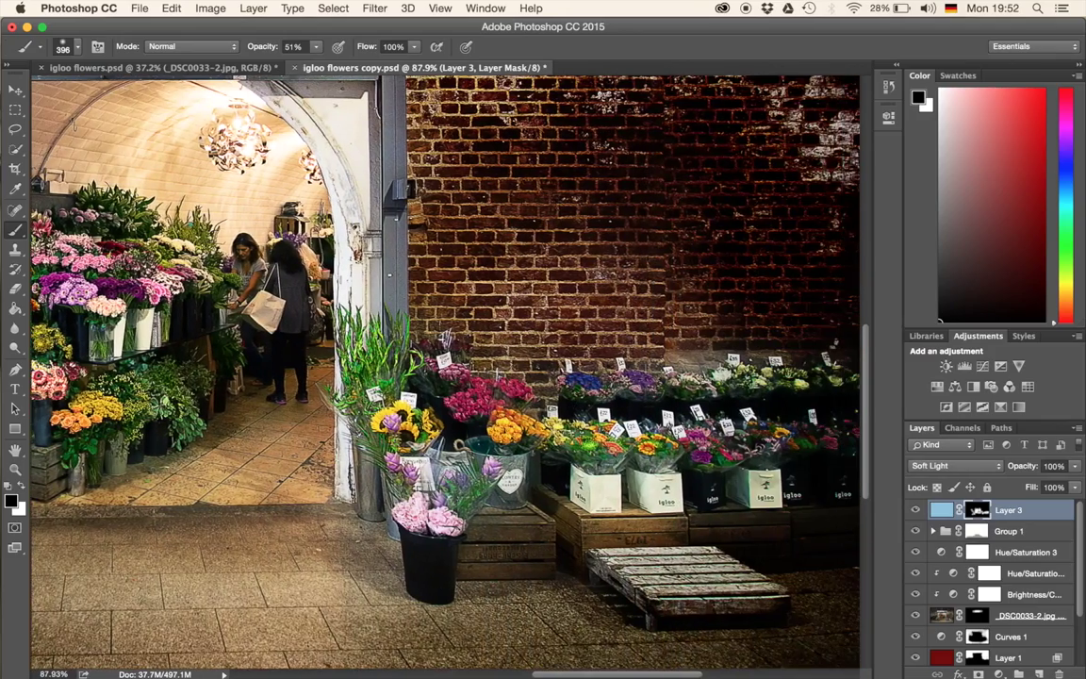
{"action": "scroll", "coordinate": [558, 368], "scroll_direction": "left", "scroll_amount": 8}
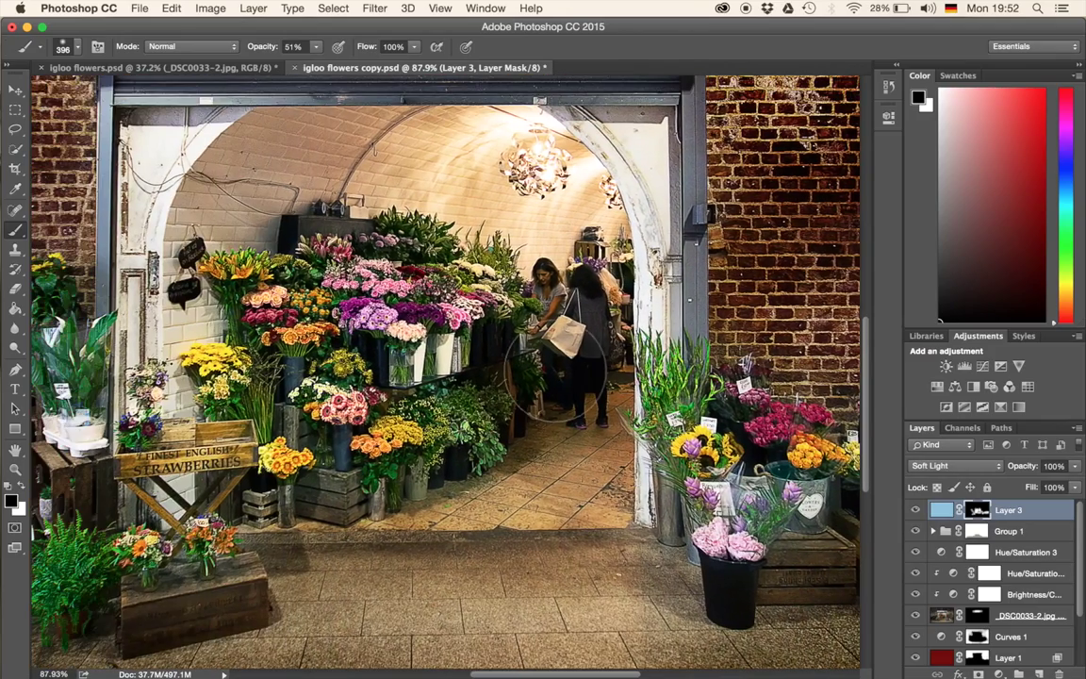
{"action": "scroll", "coordinate": [556, 348], "scroll_direction": "up", "scroll_amount": 6}
{"action": "scroll", "coordinate": [552, 356], "scroll_direction": "left", "scroll_amount": 8}
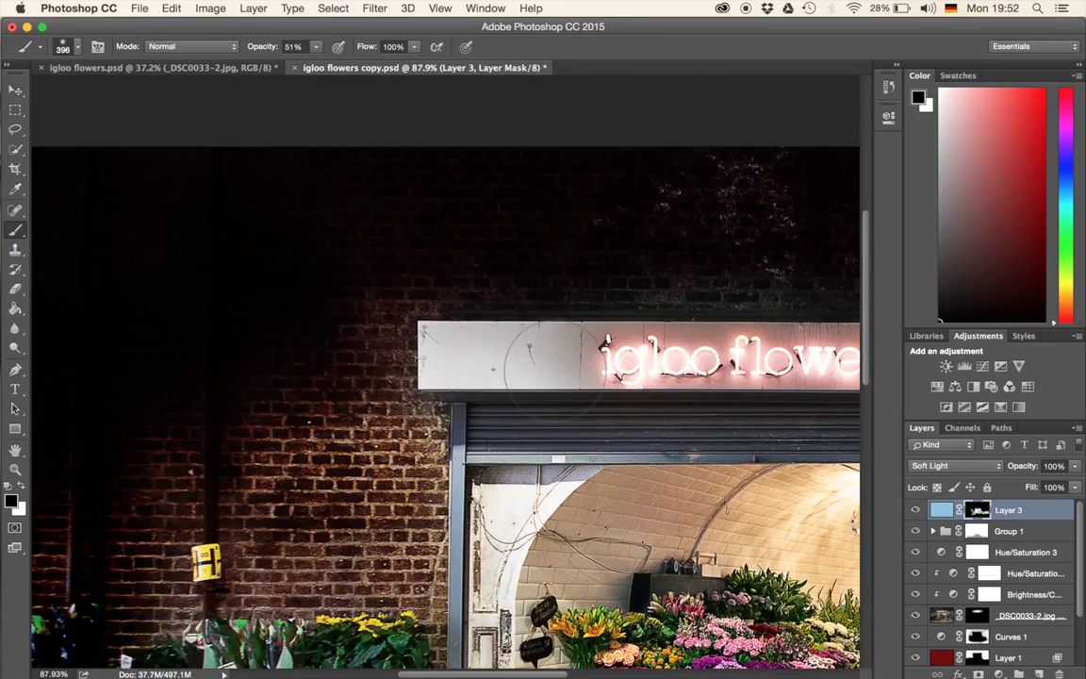
{"action": "scroll", "coordinate": [539, 360], "scroll_direction": "right", "scroll_amount": 9}
{"action": "scroll", "coordinate": [540, 359], "scroll_direction": "down", "scroll_amount": 4}
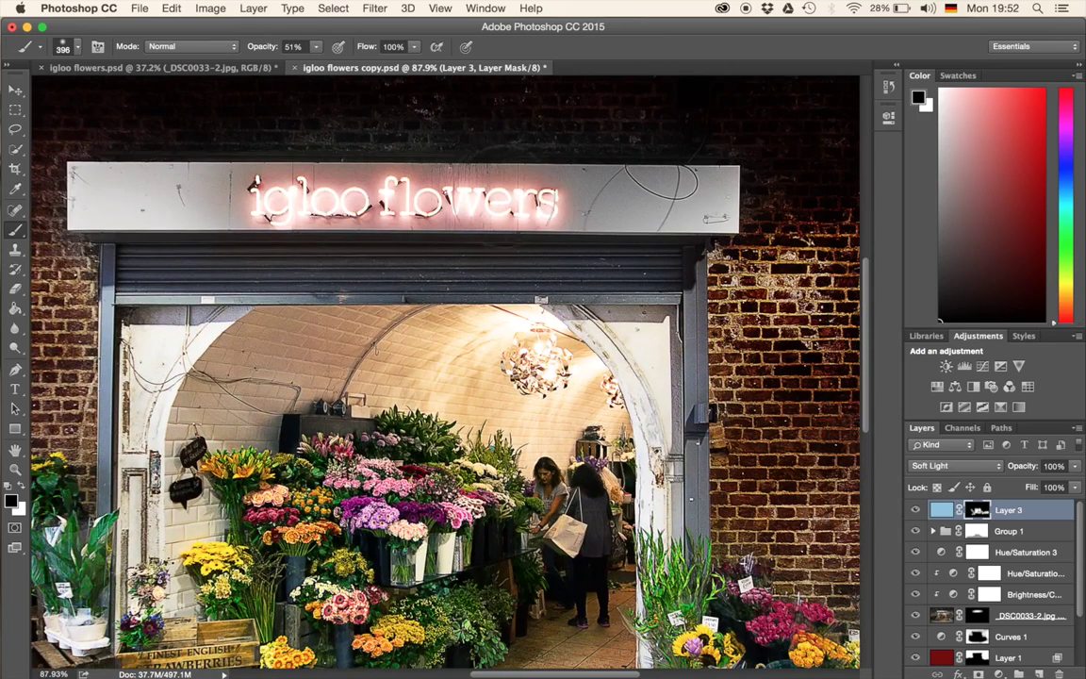
{"action": "scroll", "coordinate": [445, 373], "scroll_direction": "down", "scroll_amount": 5}
{"action": "scroll", "coordinate": [445, 372], "scroll_direction": "left", "scroll_amount": 1}
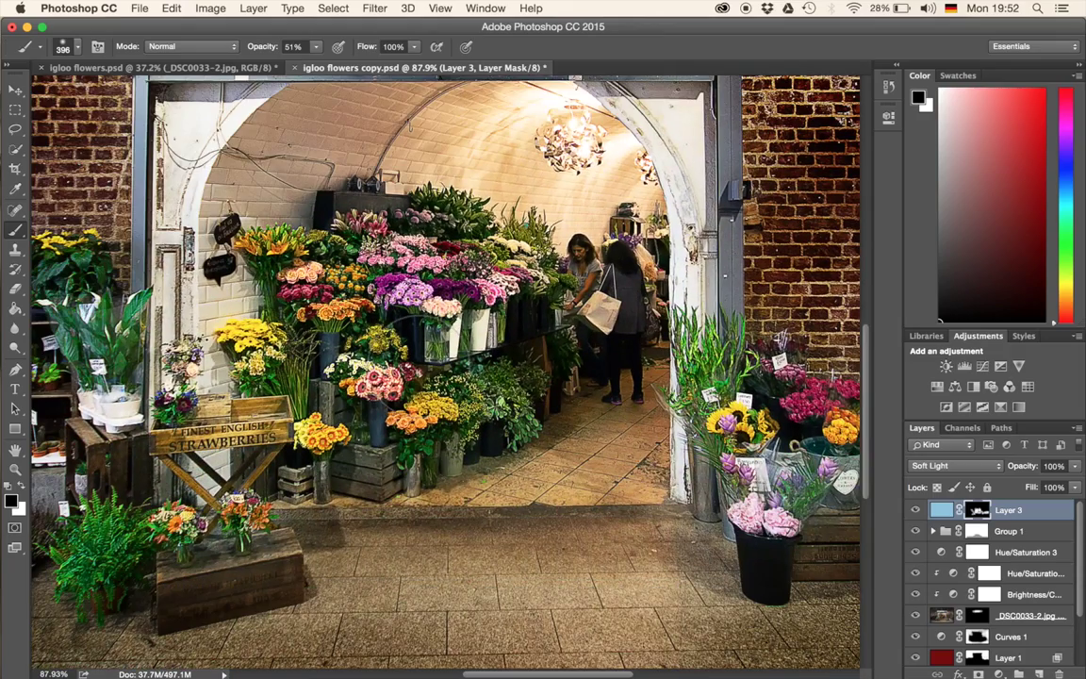
{"action": "scroll", "coordinate": [445, 373], "scroll_direction": "down", "scroll_amount": 5}
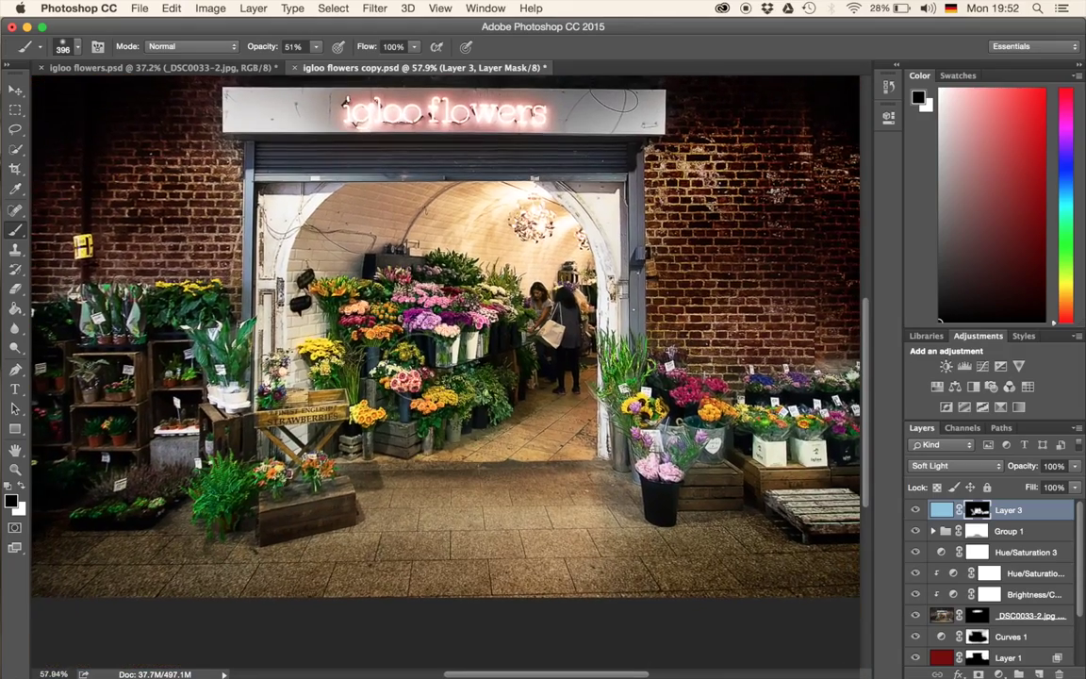
{"action": "scroll", "coordinate": [445, 372], "scroll_direction": "up", "scroll_amount": 3}
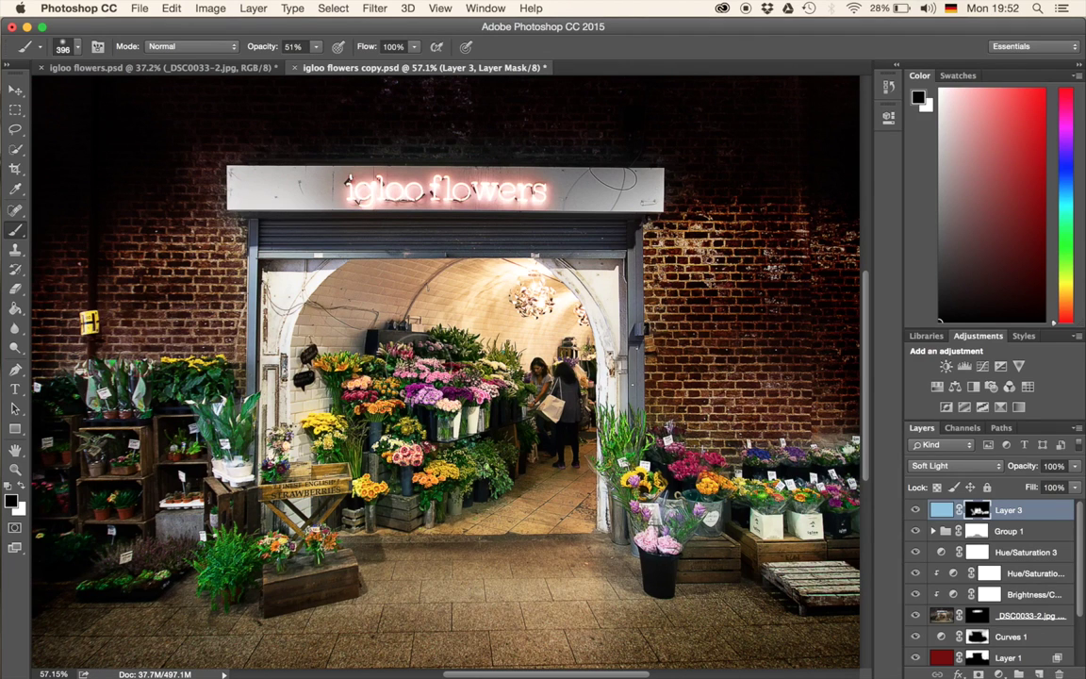
{"action": "scroll", "coordinate": [361, 463], "scroll_direction": "down", "scroll_amount": 3}
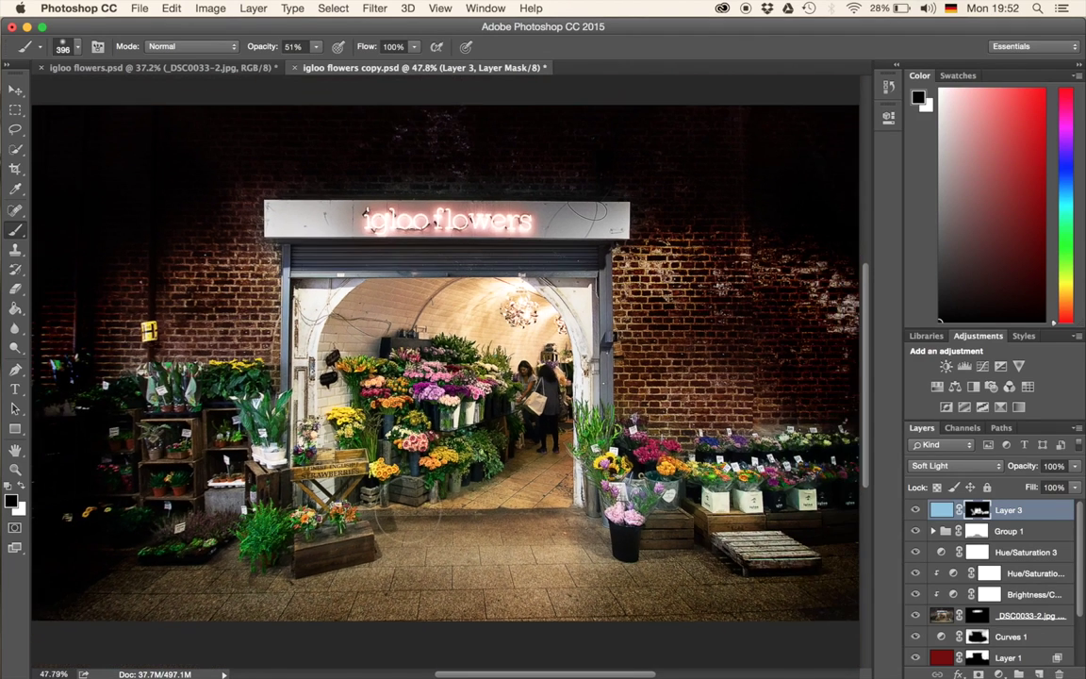